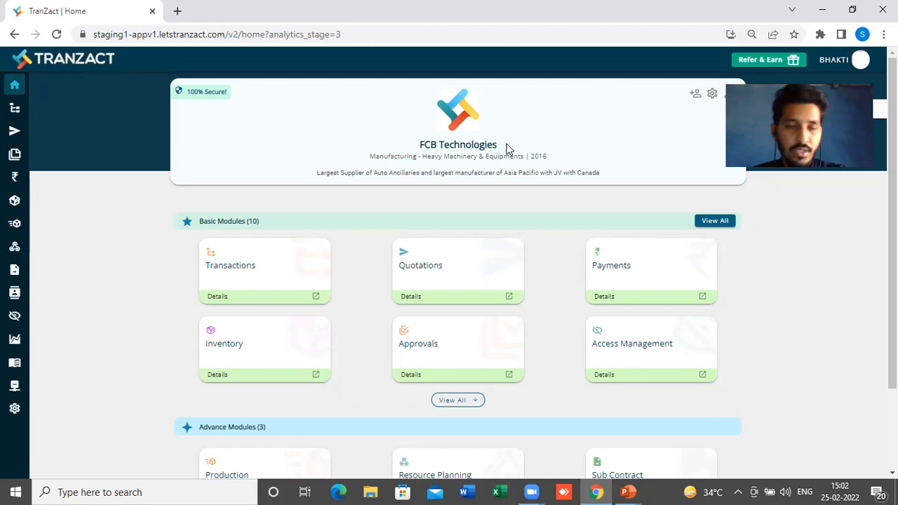
# Open the Production module in a new browser tab and display its Bill of Material list.
pyautogui.moveTo(30, 158)
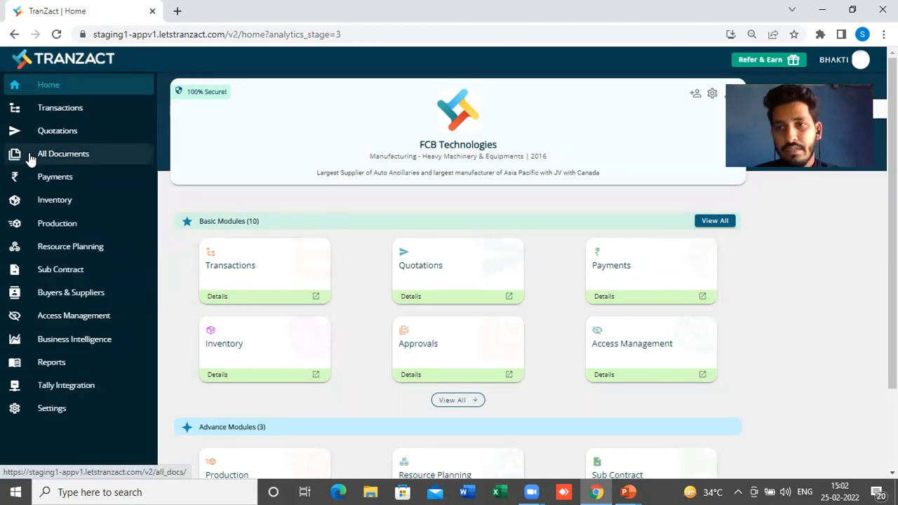
pyautogui.middleClick(52, 225)
pyautogui.click(216, 15)
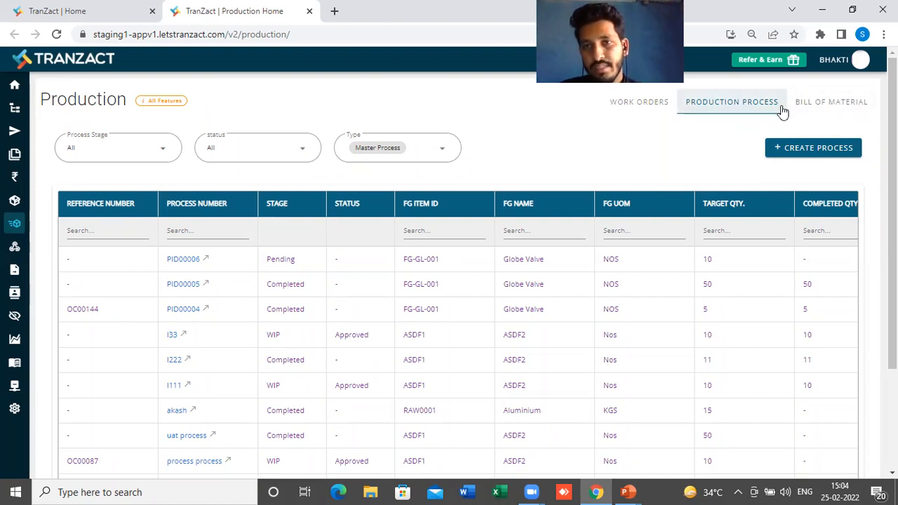
pyautogui.click(835, 106)
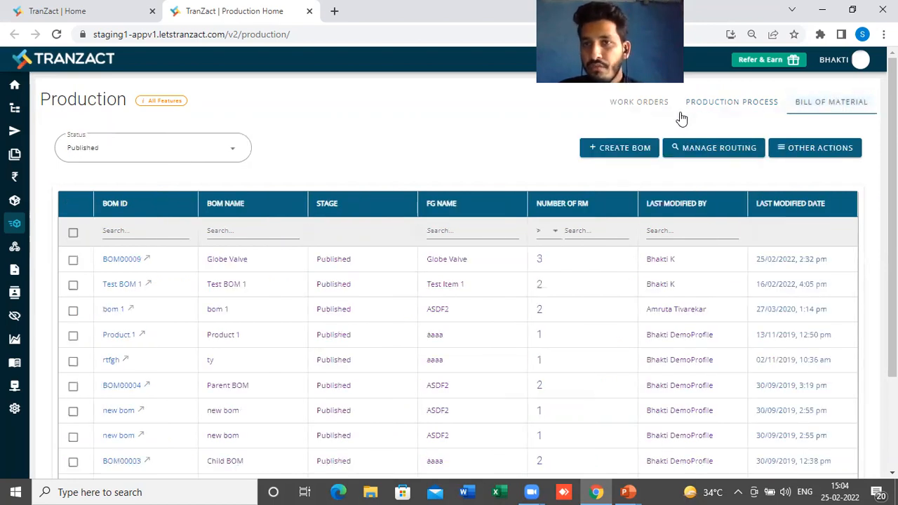
# Review the existing routings and the draft bills of material, and restore the list's Published status filter.
pyautogui.click(722, 149)
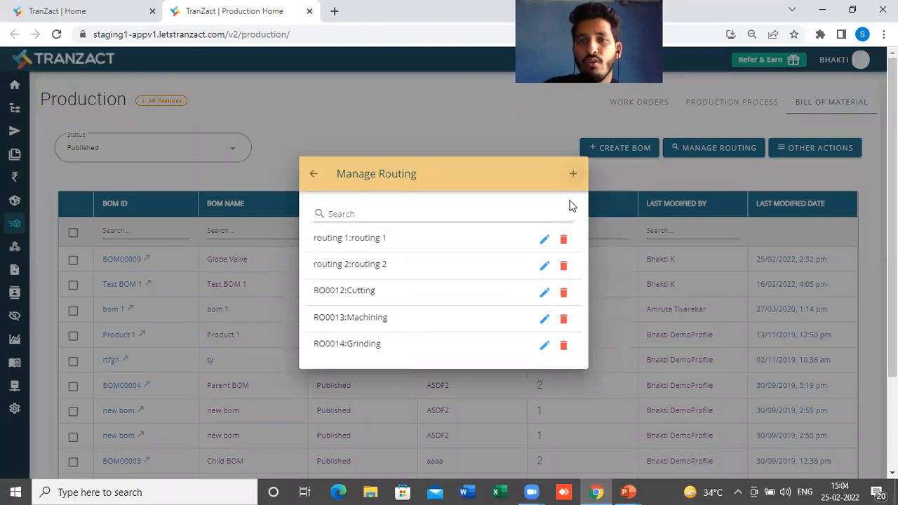
pyautogui.click(315, 175)
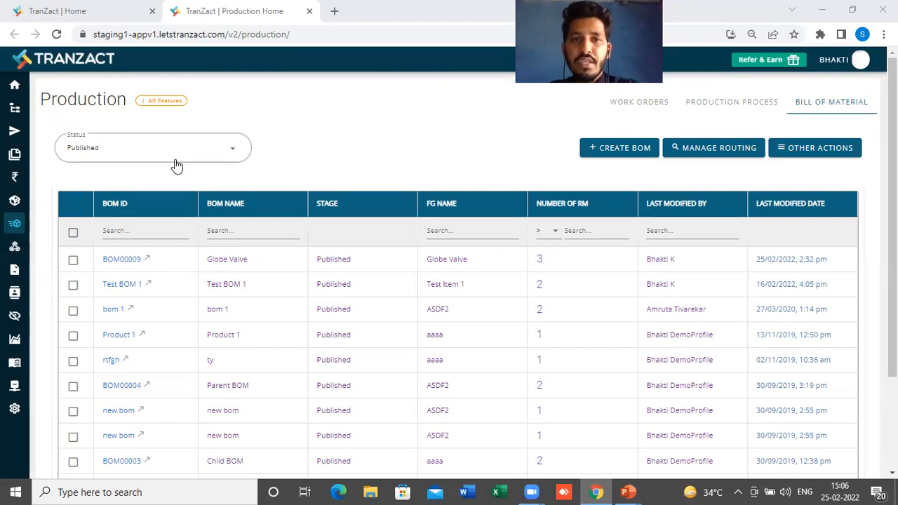
pyautogui.click(214, 152)
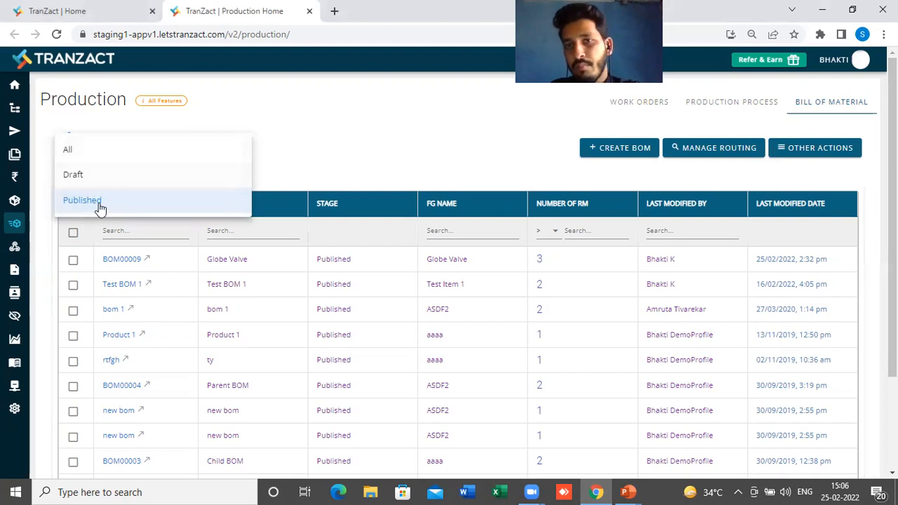
pyautogui.click(98, 177)
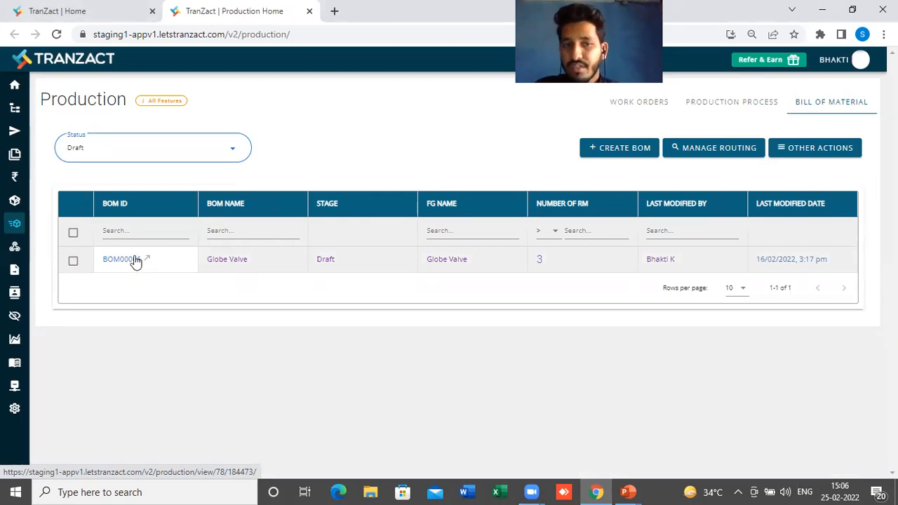
pyautogui.click(181, 147)
pyautogui.click(140, 202)
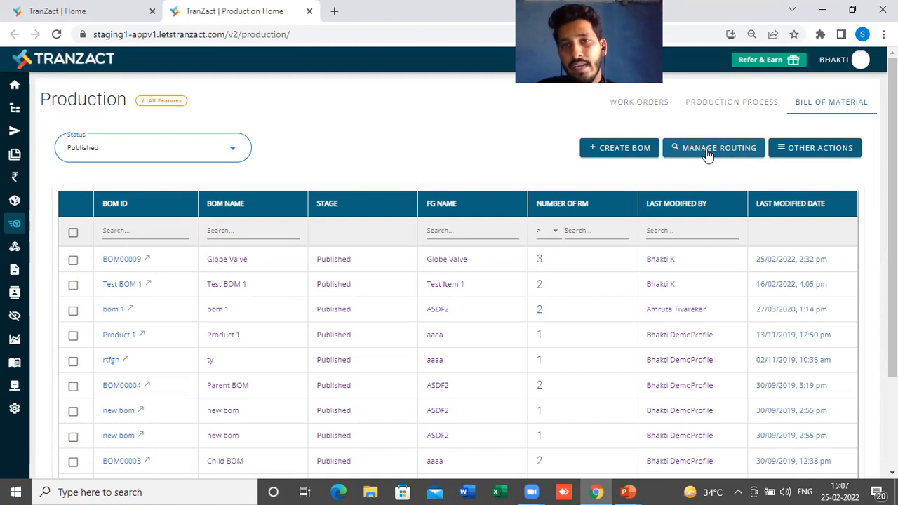
# Look at the other actions available for the published Globe Valve bill BOM00009, leaving it deselected.
pyautogui.click(806, 153)
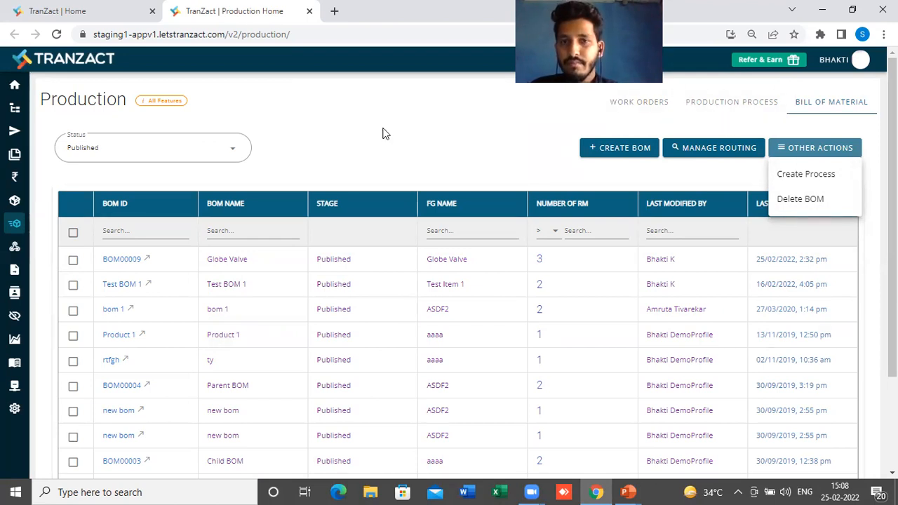
pyautogui.hotkey('alt', 'Tab')
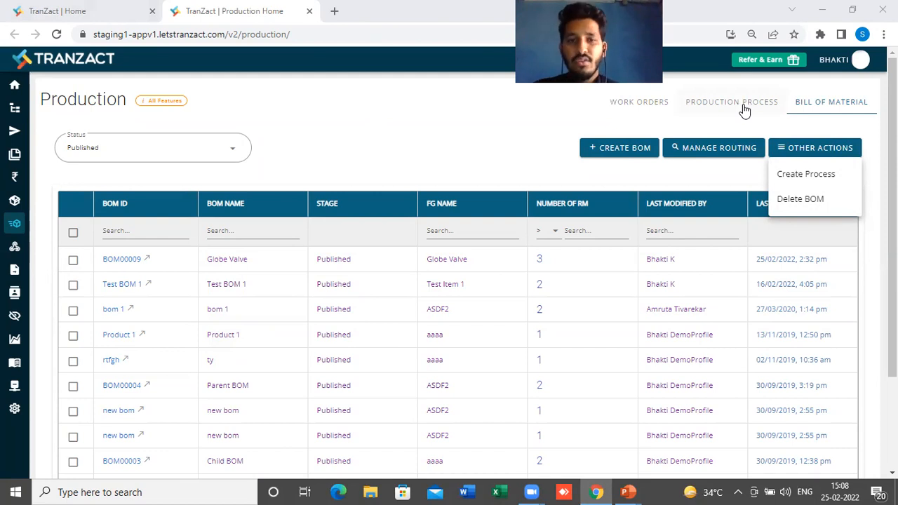
pyautogui.click(74, 264)
pyautogui.click(802, 150)
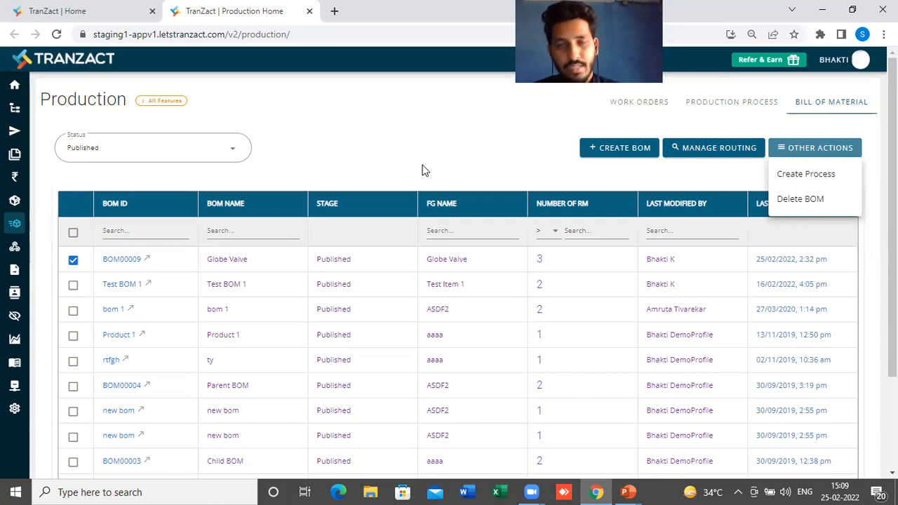
pyautogui.click(73, 261)
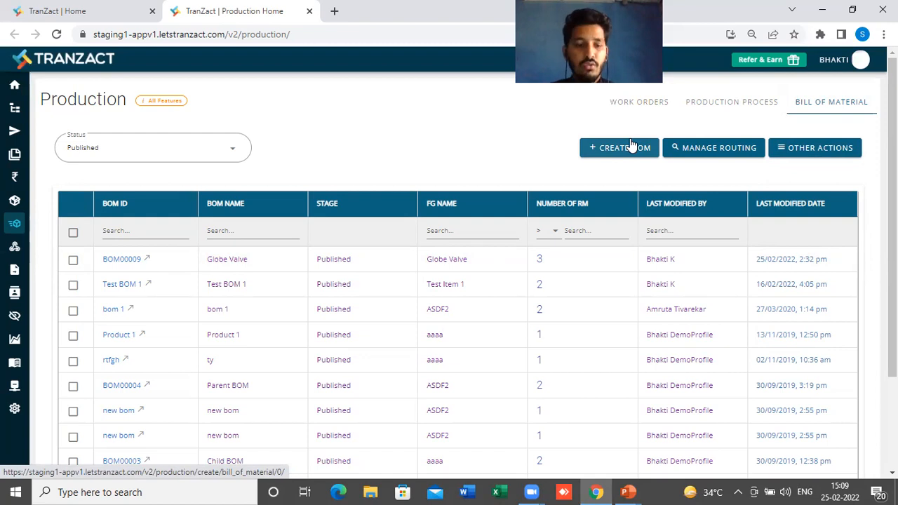
# Open a new Create Bill of Material form in a separate browser tab and go to its Finished Goods section.
pyautogui.keyDown('ctrl'); pyautogui.click(616, 148); pyautogui.keyUp('ctrl')
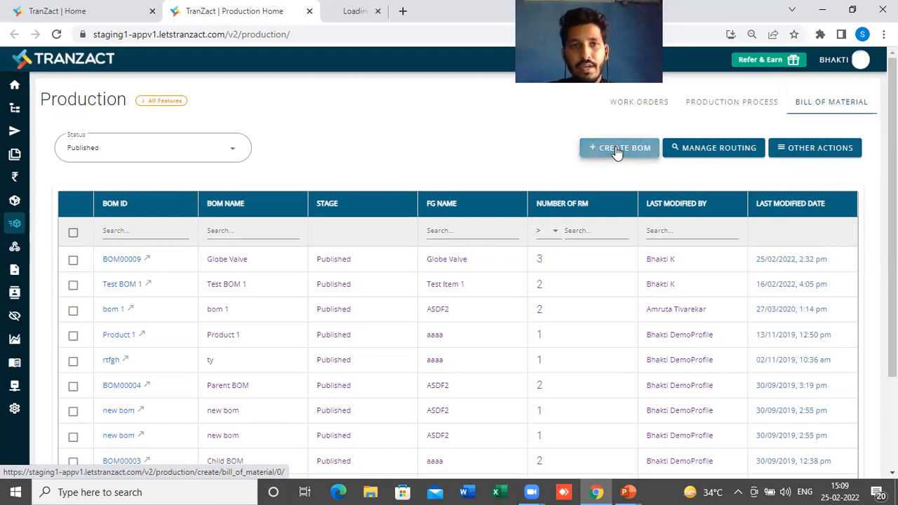
pyautogui.click(406, 12)
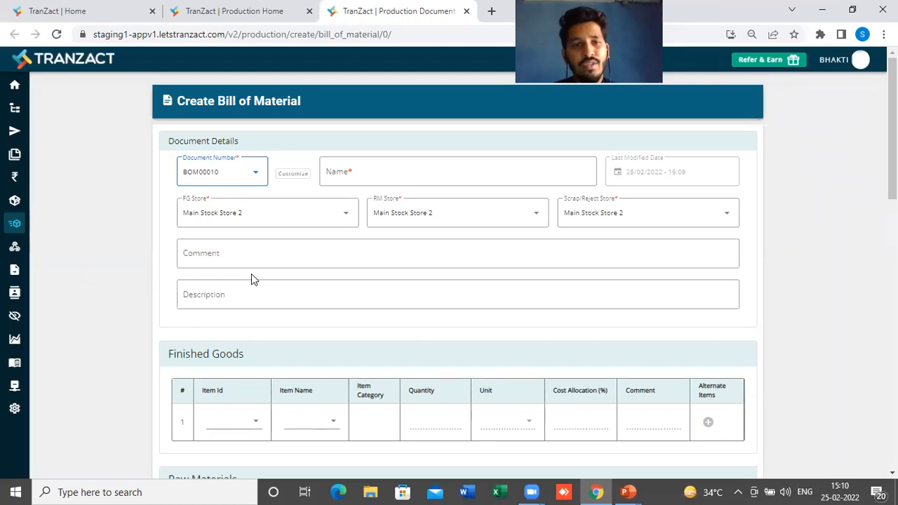
pyautogui.scroll(-1, 351, 281)
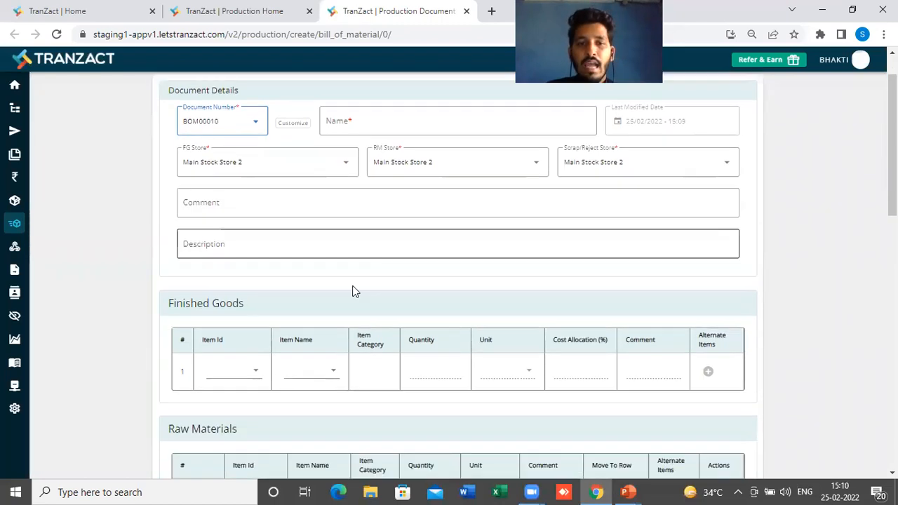
pyautogui.scroll(-1, 380, 261)
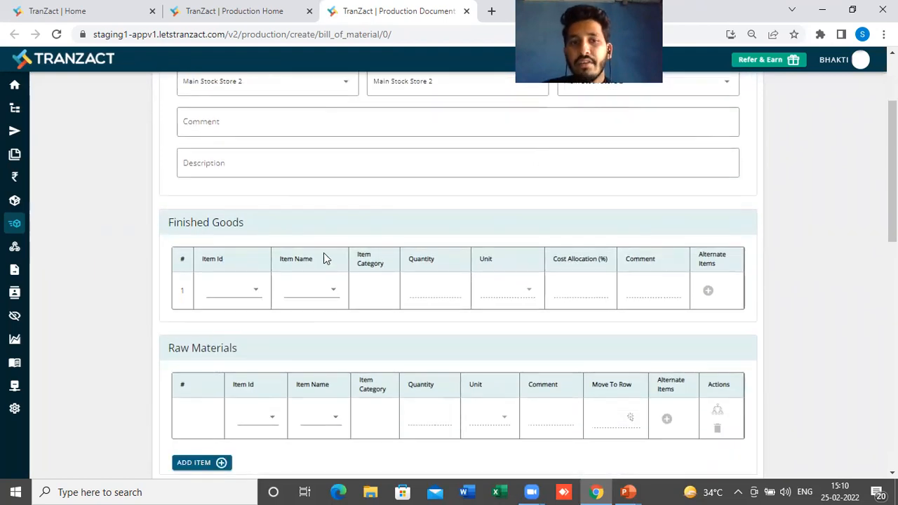
# View the form for adding a new item from the finished goods row and leave it without saving.
pyautogui.click(312, 289)
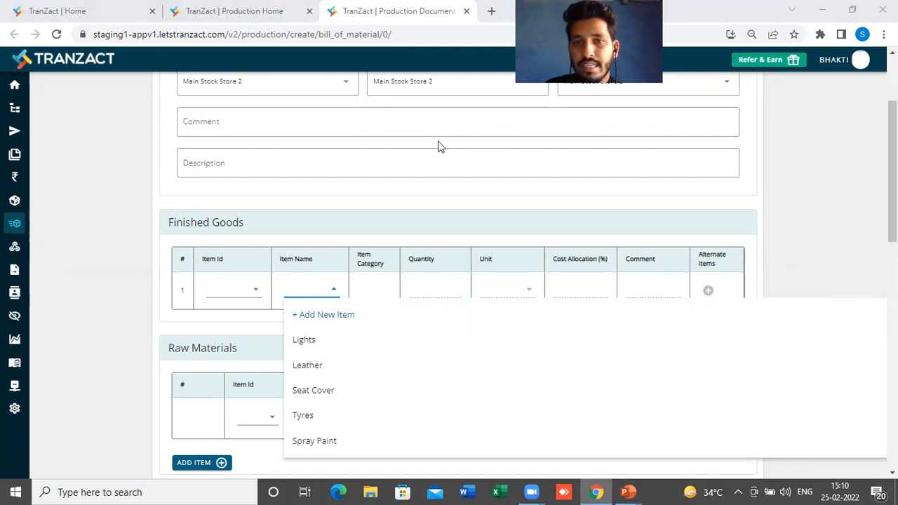
pyautogui.click(330, 316)
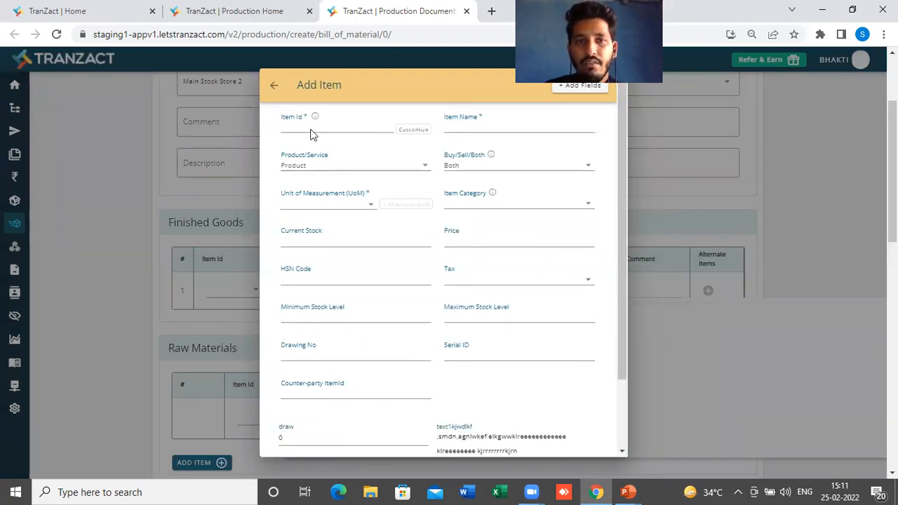
pyautogui.moveTo(294, 175); pyautogui.dragTo(296, 155)
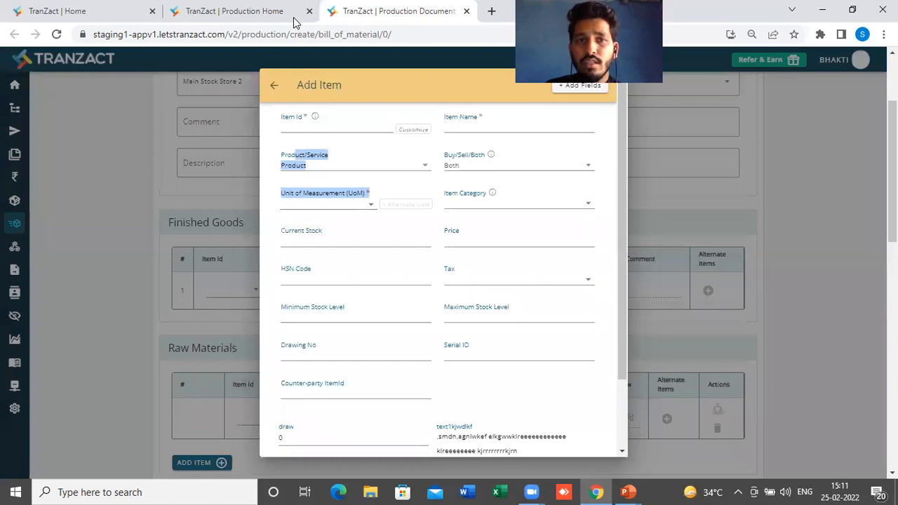
pyautogui.click(274, 93)
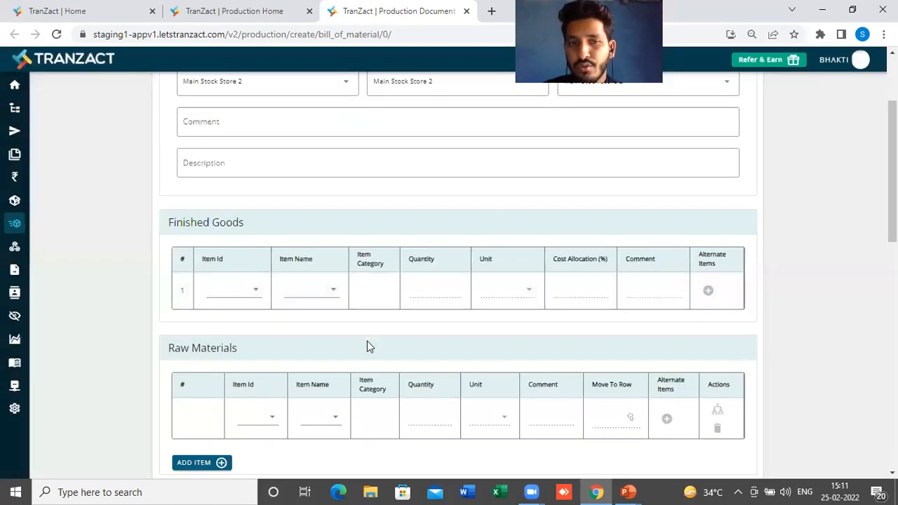
# Find and choose Globe Valve (FG-GL-001) as the finished goods item.
pyautogui.click(304, 291)
pyautogui.write('glo')
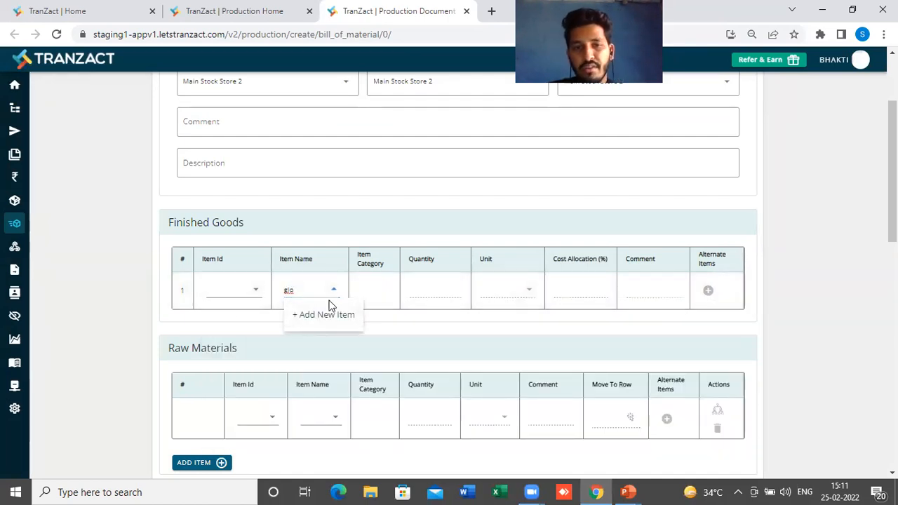
pyautogui.click(317, 313)
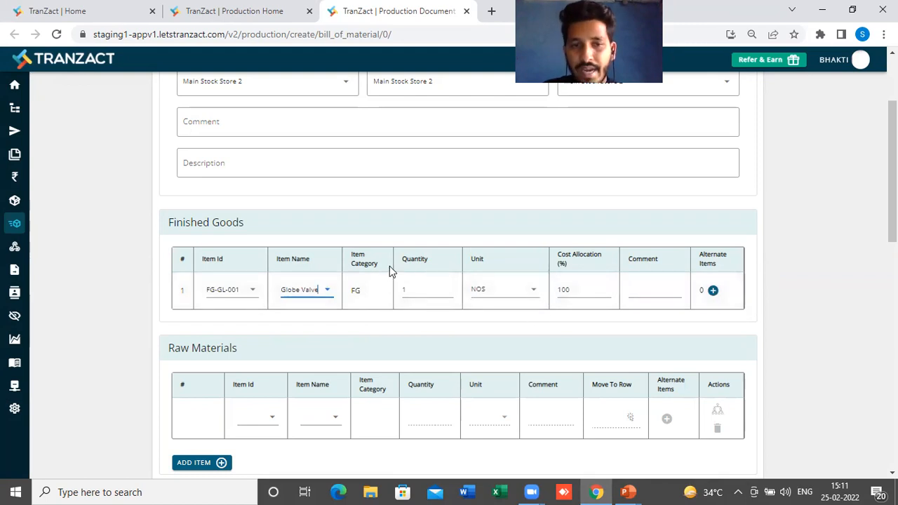
pyautogui.scroll(-1, 487, 253)
pyautogui.scroll(-1, 483, 251)
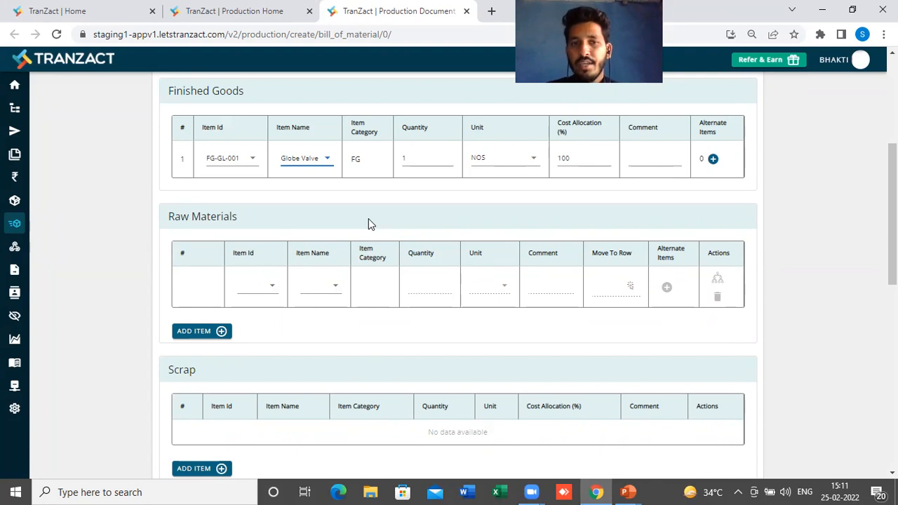
pyautogui.click(322, 285)
pyautogui.write('sdf')
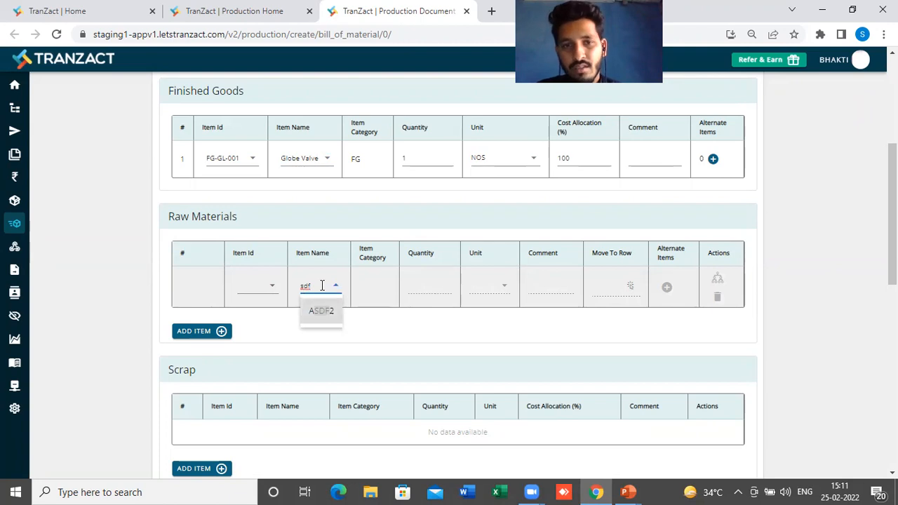
pyautogui.write('h')
pyautogui.click(343, 313)
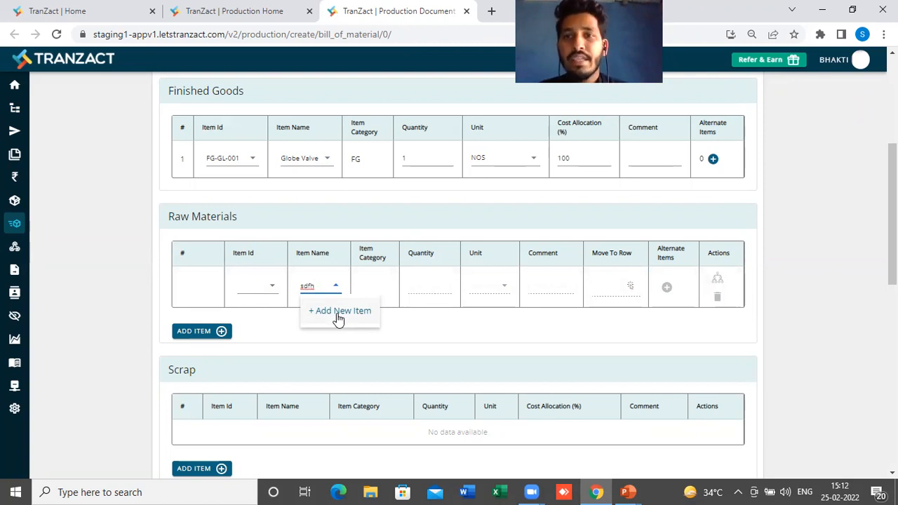
pyautogui.press('BackSpace')
pyautogui.press('BackSpace')
pyautogui.press('BackSpace')
pyautogui.press('BackSpace')
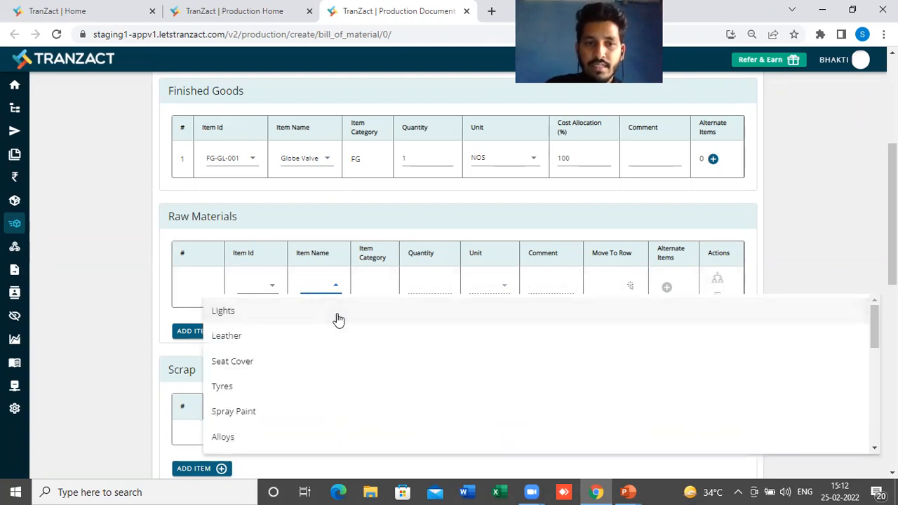
# Choose item VB-001 as the first raw material and set its quantity to 1.
pyautogui.write('va')
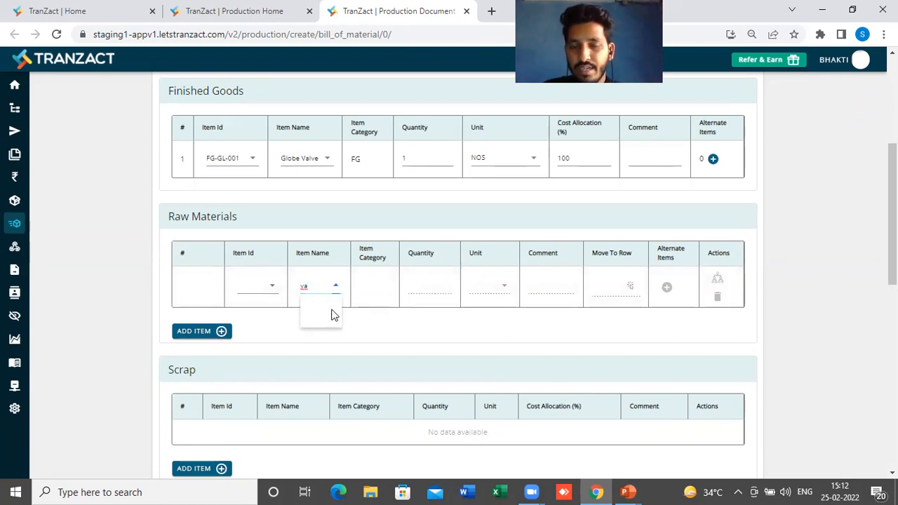
pyautogui.click(356, 335)
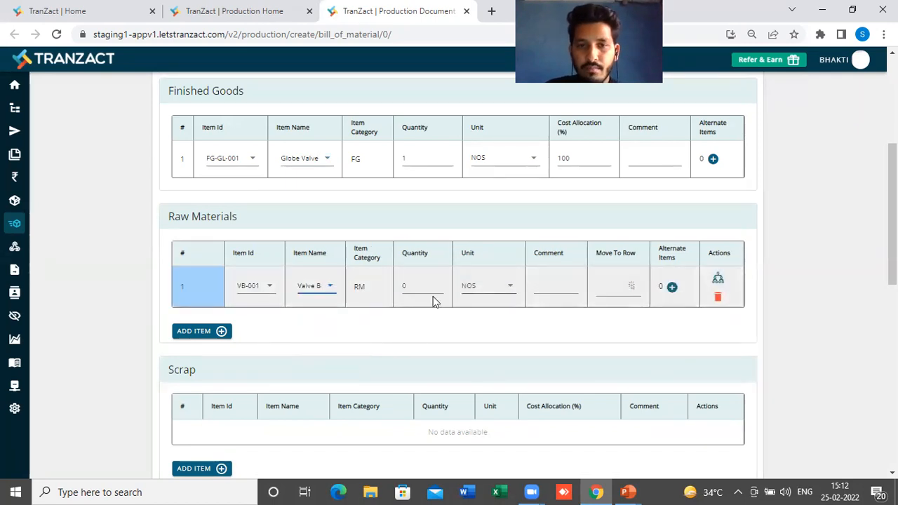
pyautogui.click(411, 286)
pyautogui.write('1')
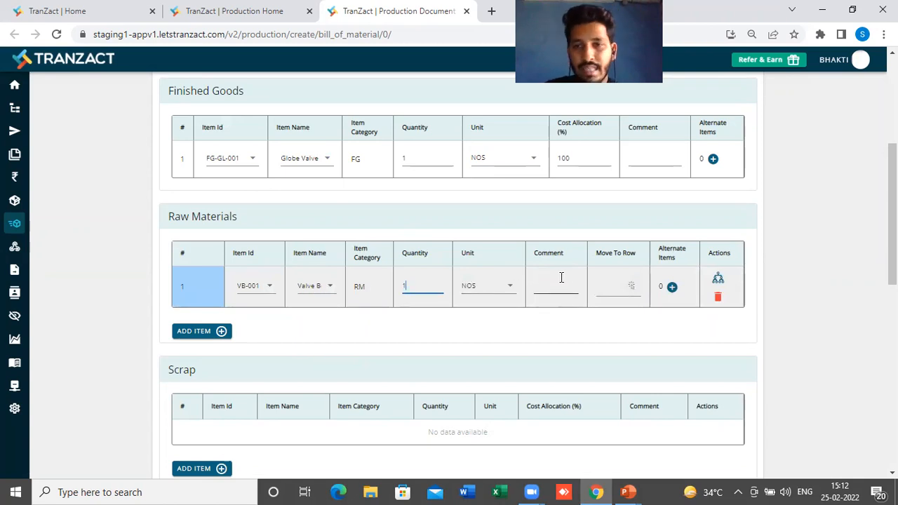
# Add a second raw material row with the metal sheet item SH-001 and a quantity of 5.
pyautogui.scroll(-1, 351, 261)
pyautogui.click(211, 266)
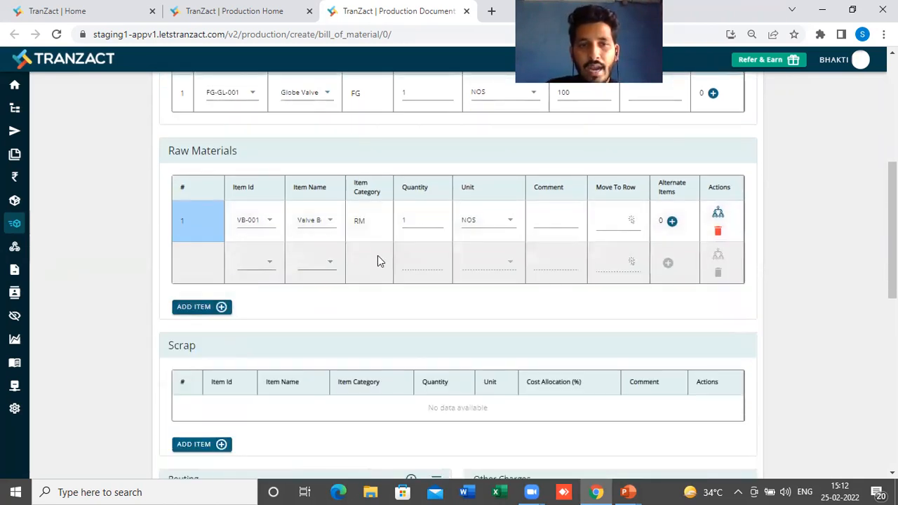
pyautogui.click(314, 265)
pyautogui.write('sheet')
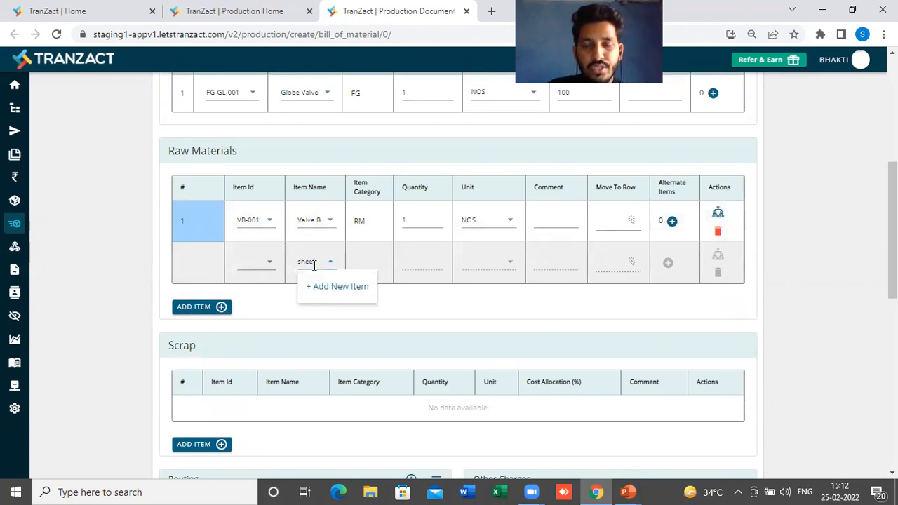
pyautogui.press('BackSpace')
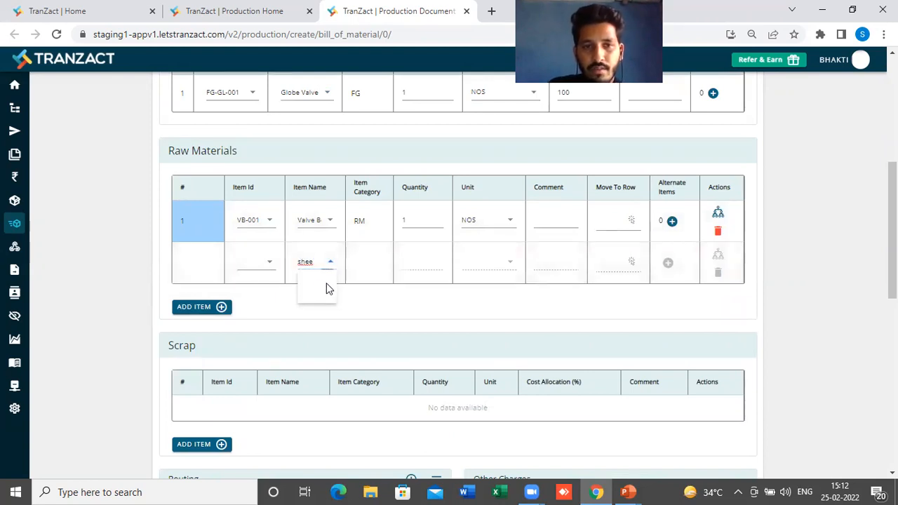
pyautogui.click(322, 289)
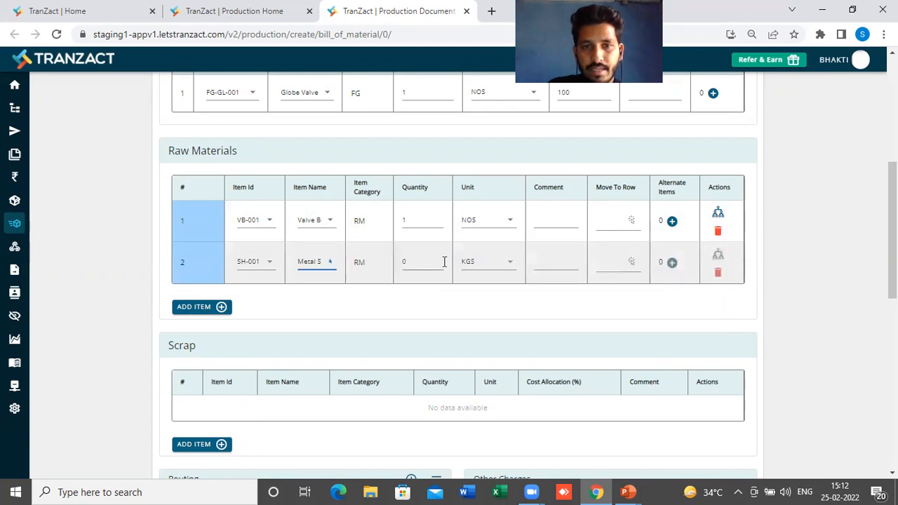
pyautogui.write('5')
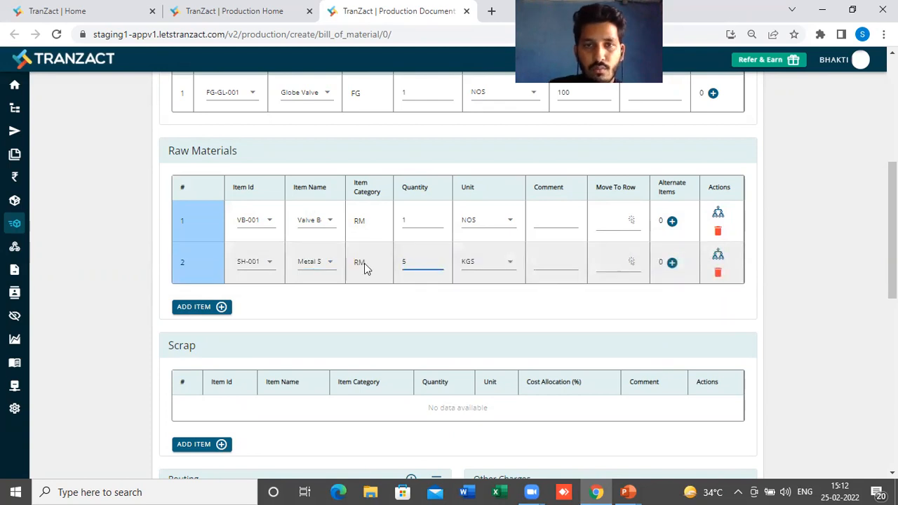
# Add a third raw material row with the Accessories item Acc-001 and a quantity of 1.
pyautogui.click(200, 307)
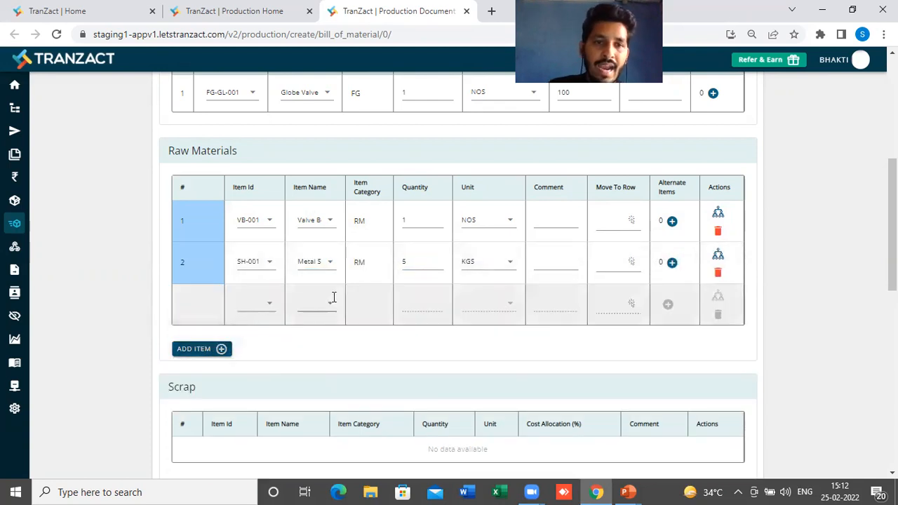
pyautogui.click(316, 310)
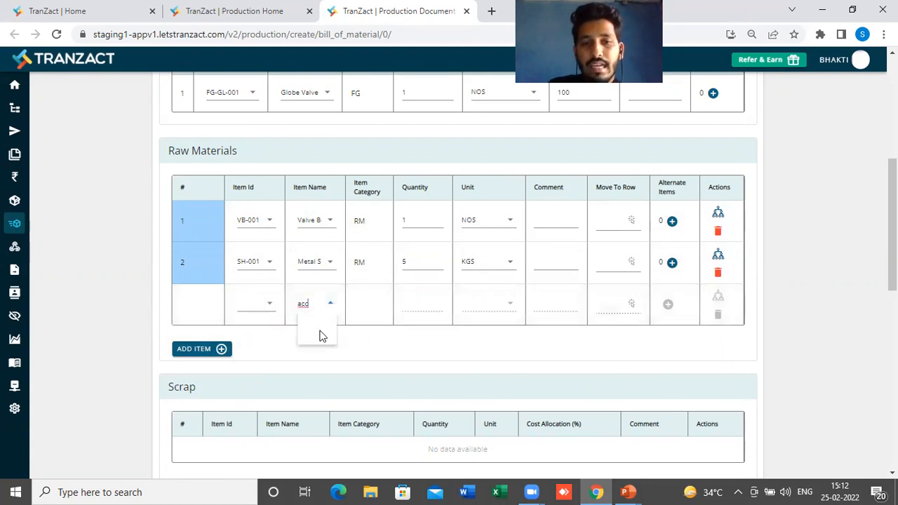
pyautogui.click(324, 332)
pyautogui.doubleClick(404, 306)
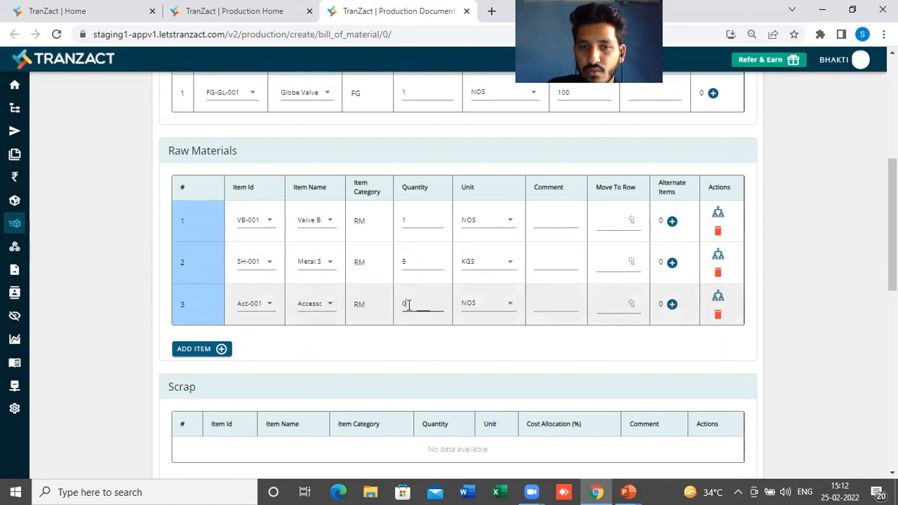
pyautogui.write('1')
pyautogui.click(375, 361)
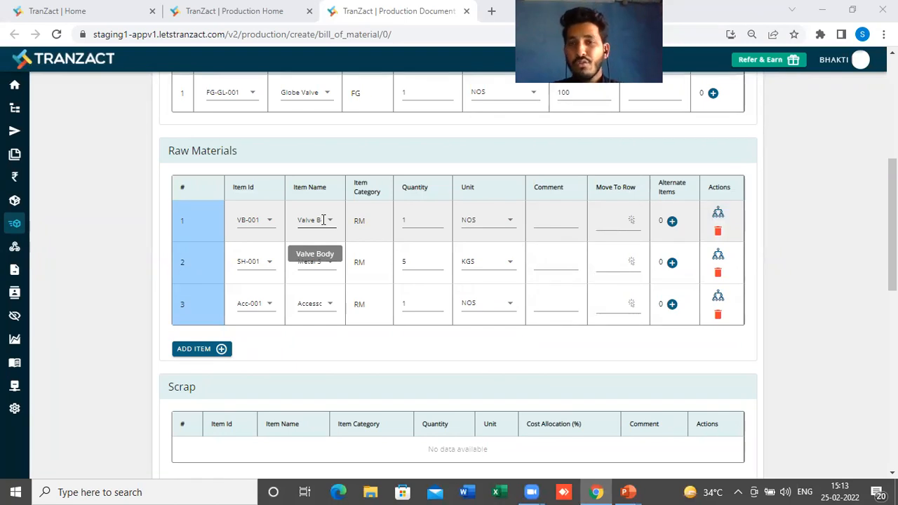
# View the child BOM linking options for the Valve Body raw material and leave without linking one.
pyautogui.click(719, 216)
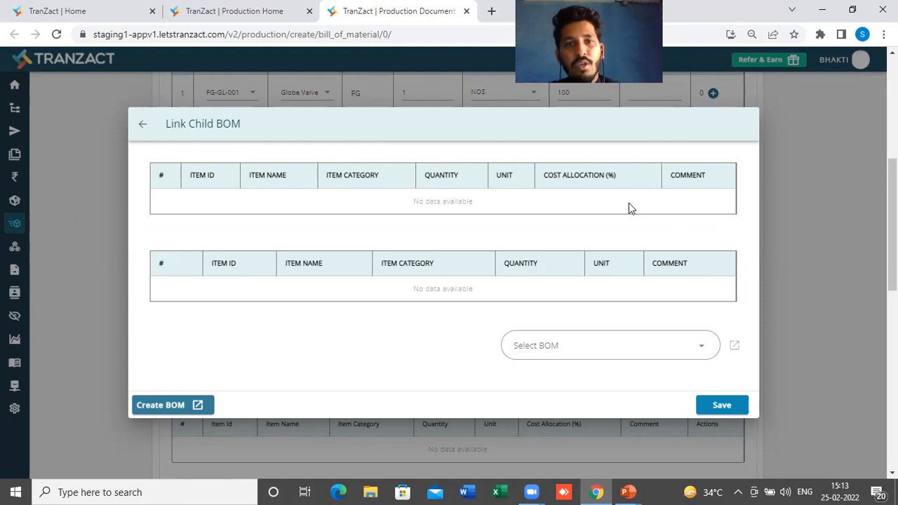
pyautogui.click(592, 346)
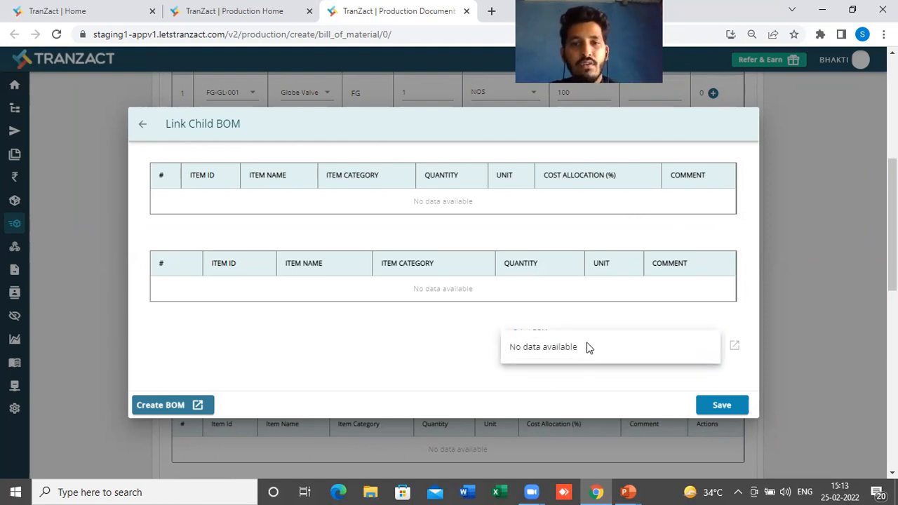
pyautogui.click(460, 336)
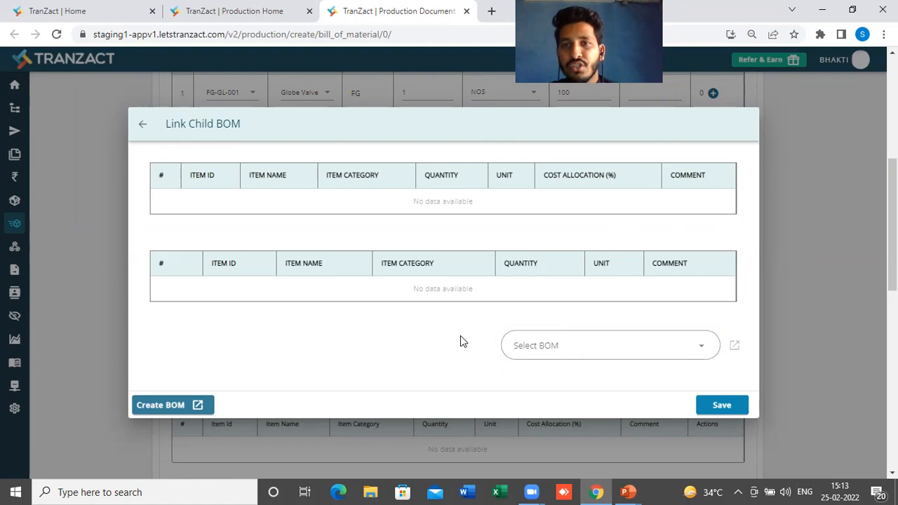
pyautogui.click(144, 126)
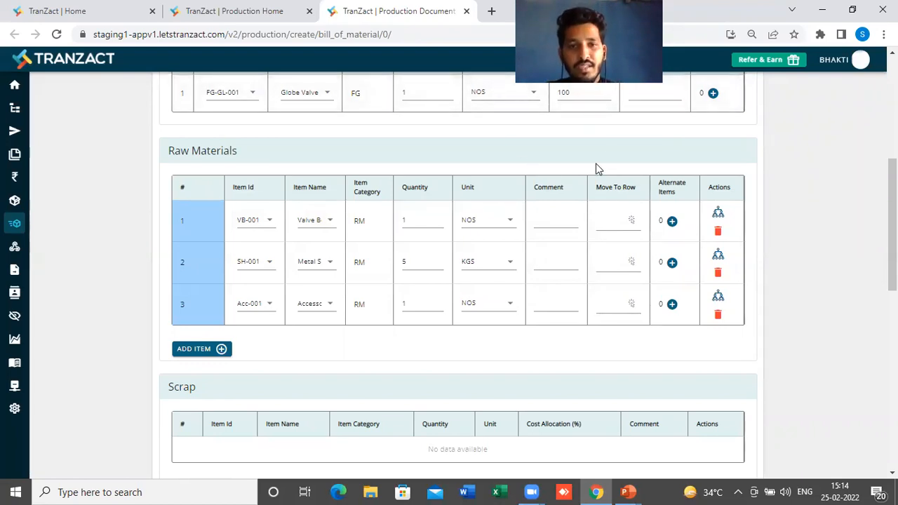
# Move the Accessories raw material from the third row to row 1.
pyautogui.scroll(-1, 346, 240)
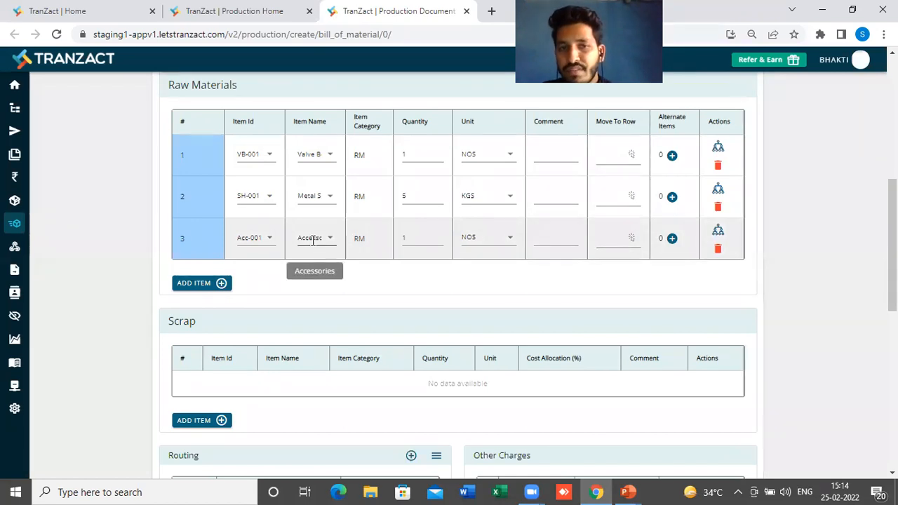
pyautogui.click(617, 239)
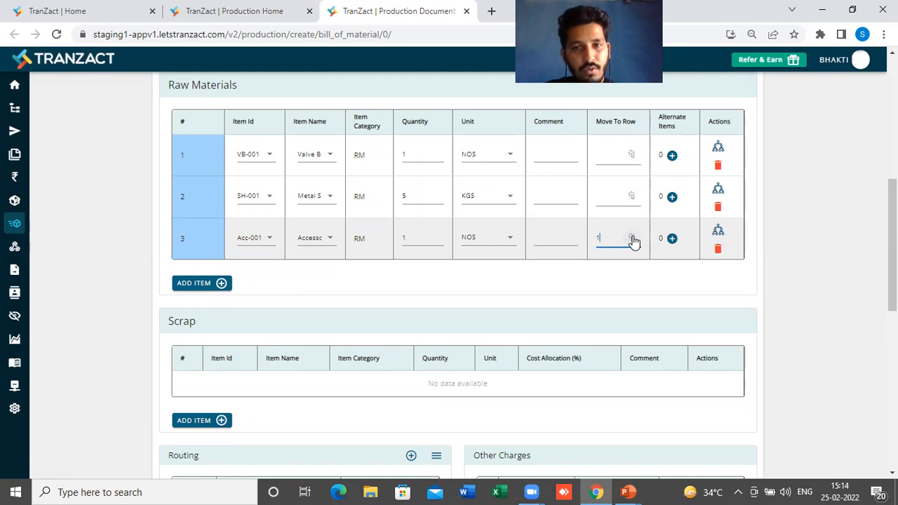
pyautogui.press('Return')
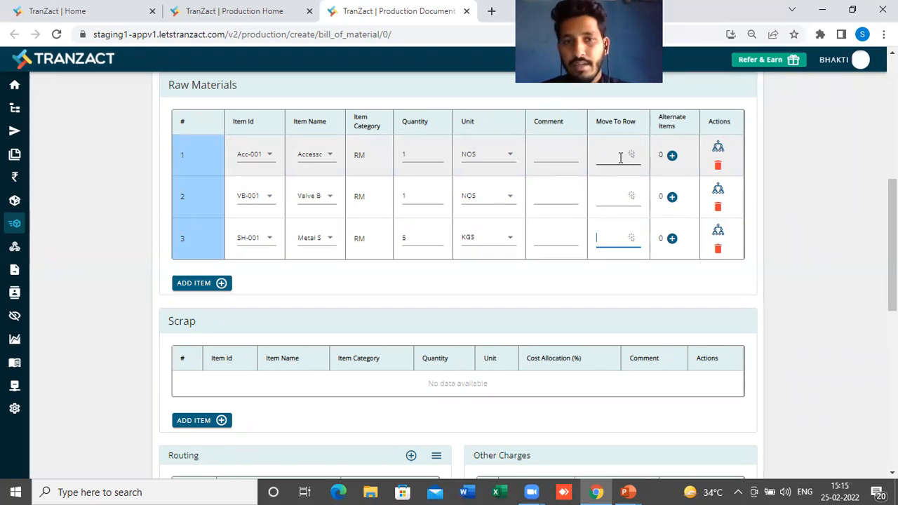
# Add three empty rows to the Routing table of the bill of material.
pyautogui.scroll(-1, 491, 234)
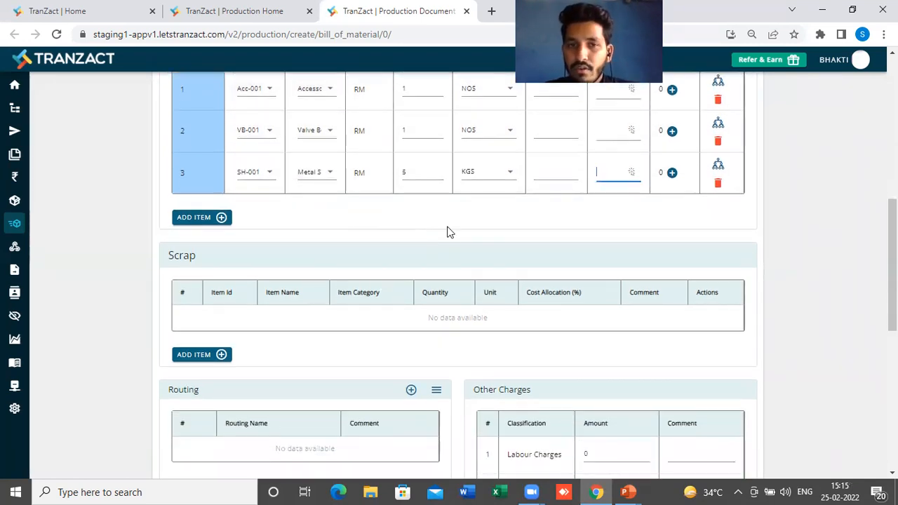
pyautogui.scroll(-1, 549, 219)
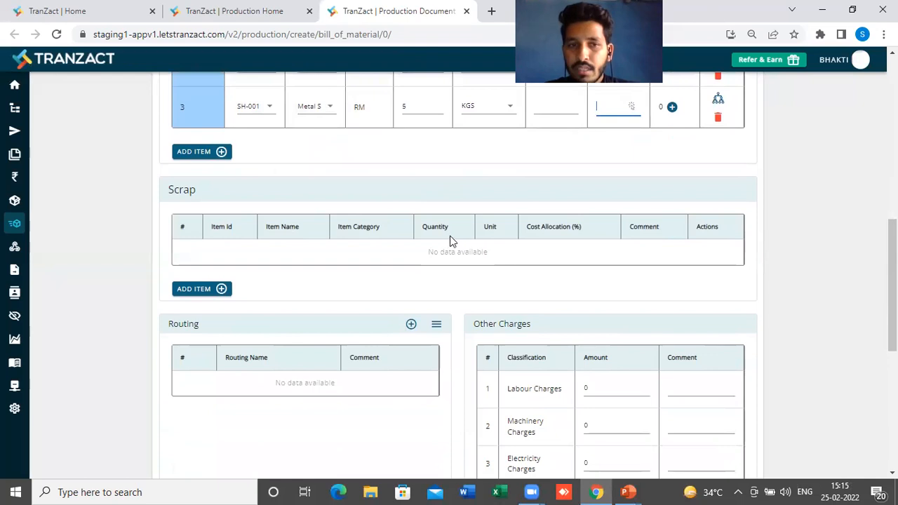
pyautogui.scroll(-2, 426, 242)
pyautogui.scroll(1, 556, 166)
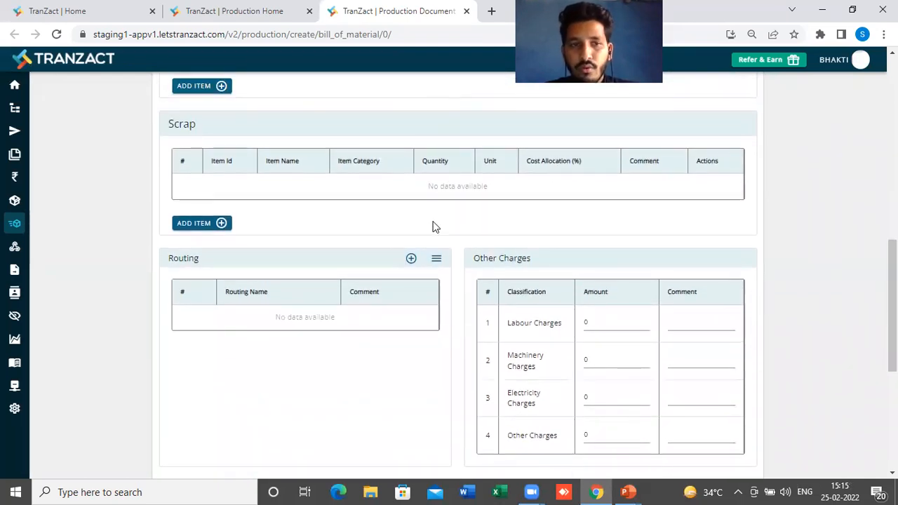
pyautogui.scroll(-1, 377, 260)
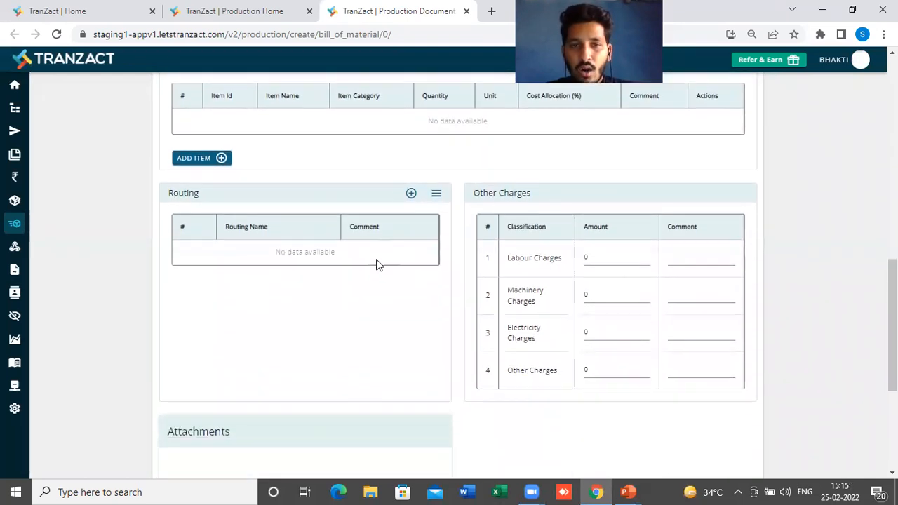
pyautogui.click(411, 194)
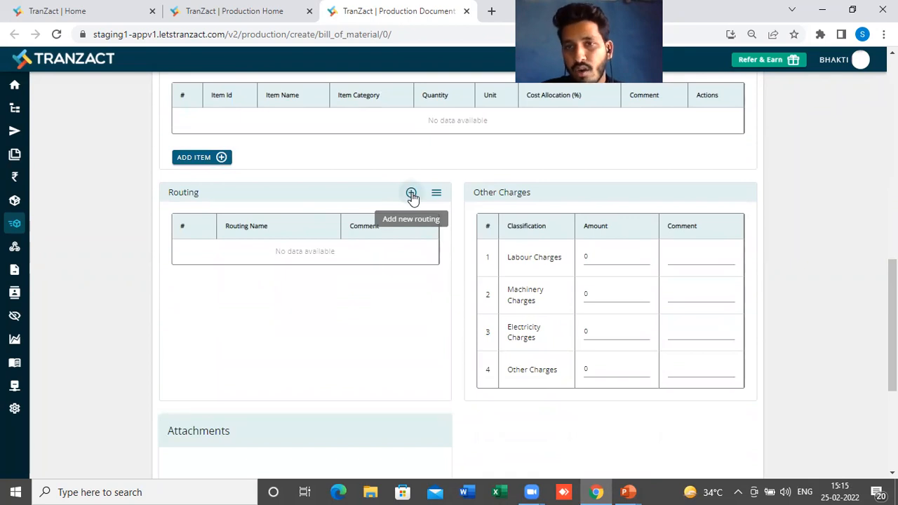
pyautogui.click(411, 194)
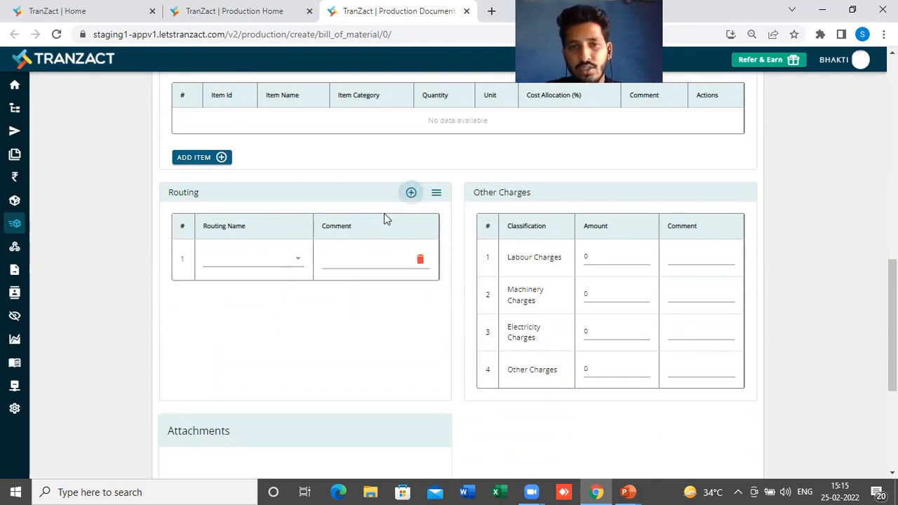
pyautogui.click(411, 193)
pyautogui.click(411, 194)
# Set the three routing rows to Cutting, Machining and Grinding, in that order.
pyautogui.click(278, 261)
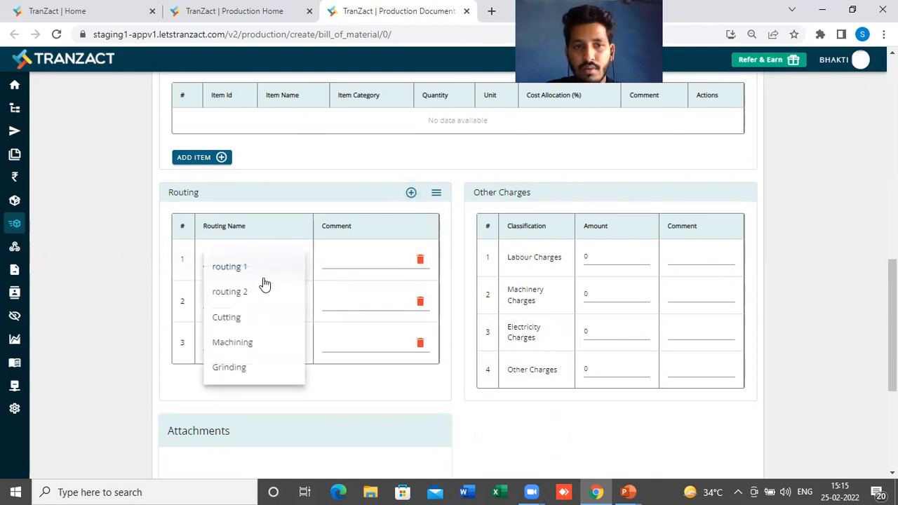
pyautogui.click(254, 321)
pyautogui.click(273, 309)
pyautogui.click(241, 383)
pyautogui.click(276, 350)
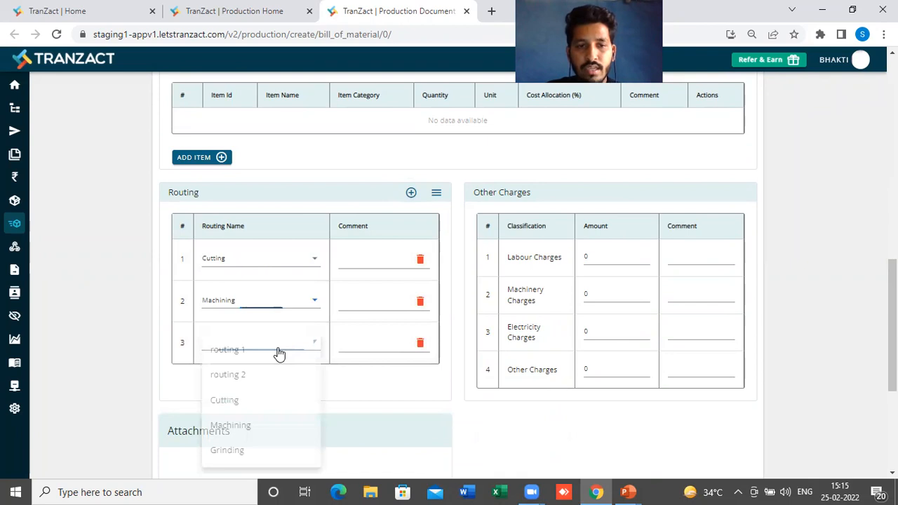
pyautogui.click(235, 449)
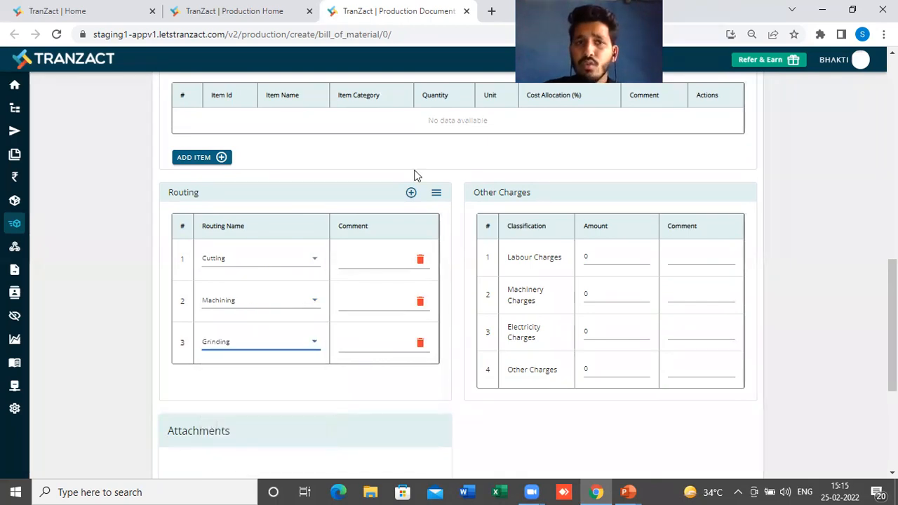
# Name the bill of material "Globe Valve" in its document details.
pyautogui.scroll(-1, 625, 179)
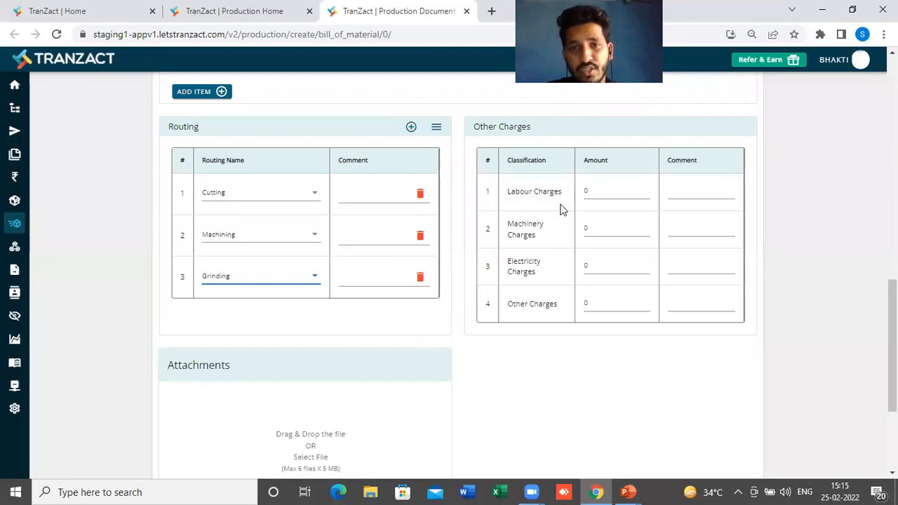
pyautogui.scroll(-3, 561, 208)
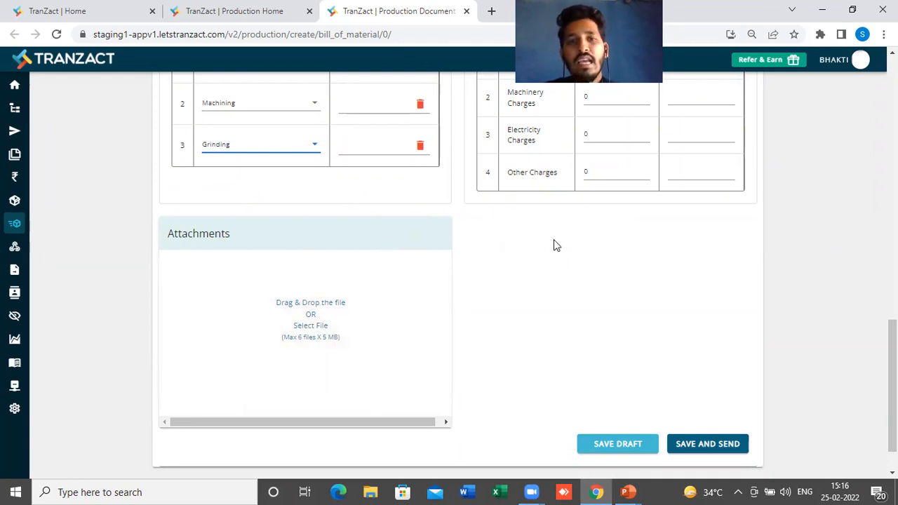
pyautogui.scroll(6, 463, 232)
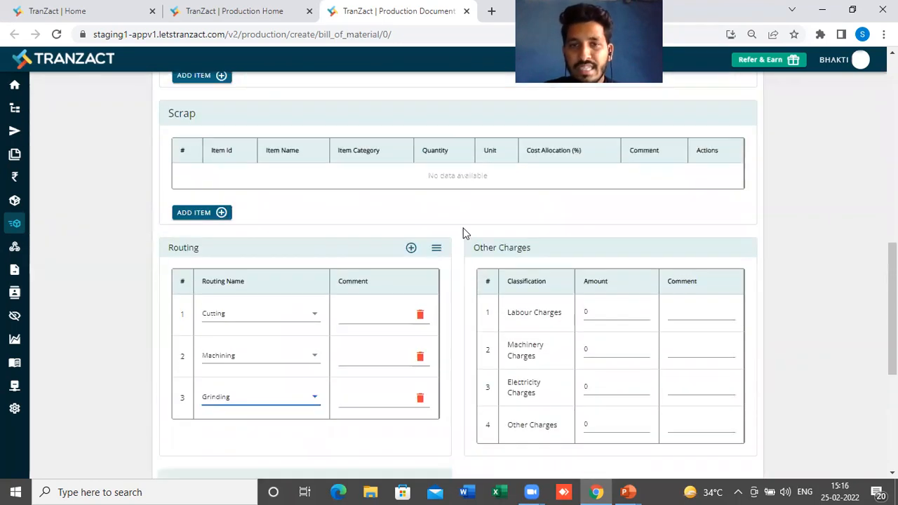
pyautogui.scroll(5, 451, 222)
pyautogui.click(364, 169)
pyautogui.write('Glo')
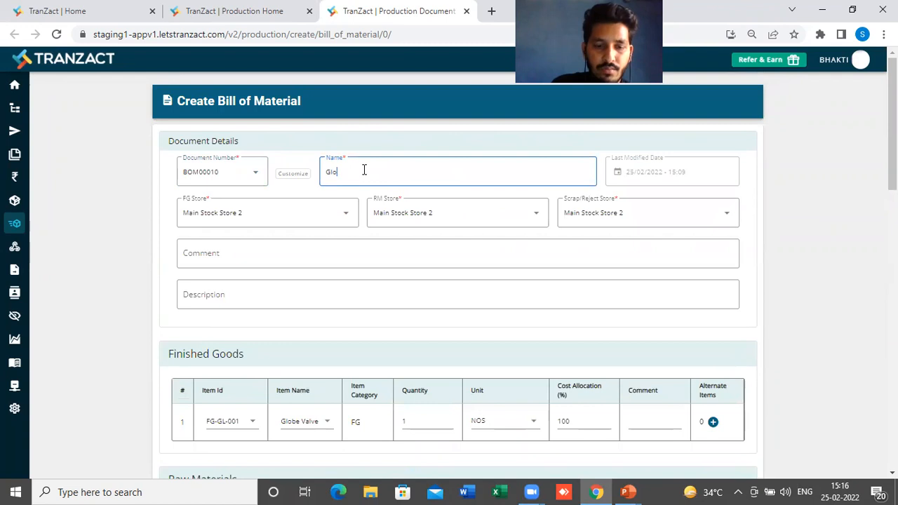
pyautogui.write('be Vla')
pyautogui.press('BackSpace')
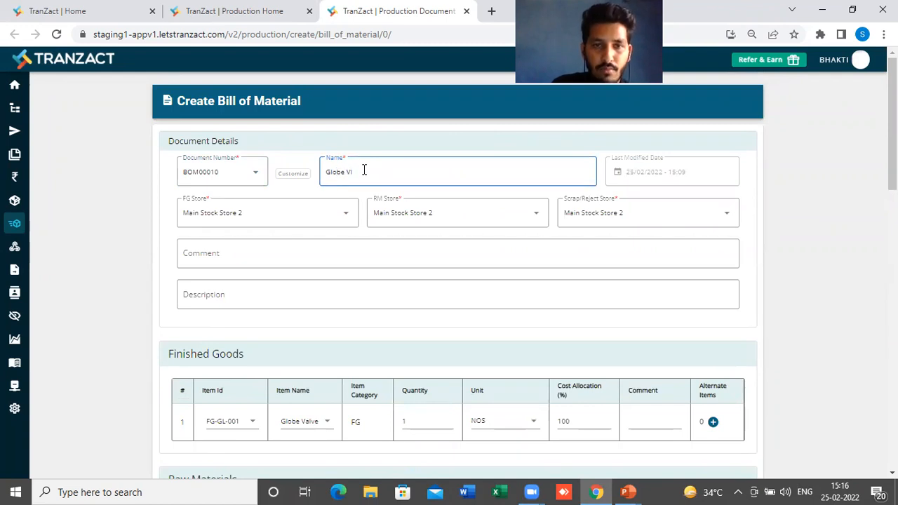
pyautogui.press('BackSpace')
pyautogui.write('alve')
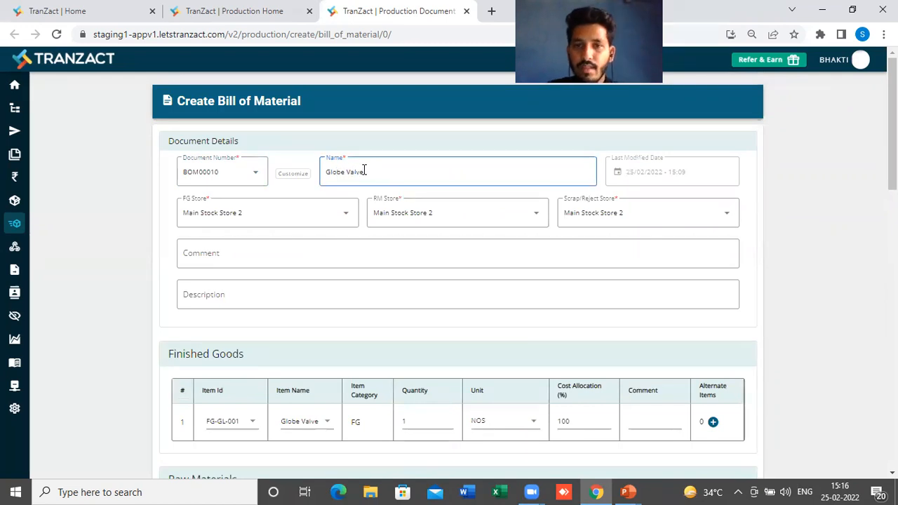
# Save the Globe Valve bill of material as a draft.
pyautogui.scroll(-2, 518, 250)
pyautogui.scroll(-10, 518, 251)
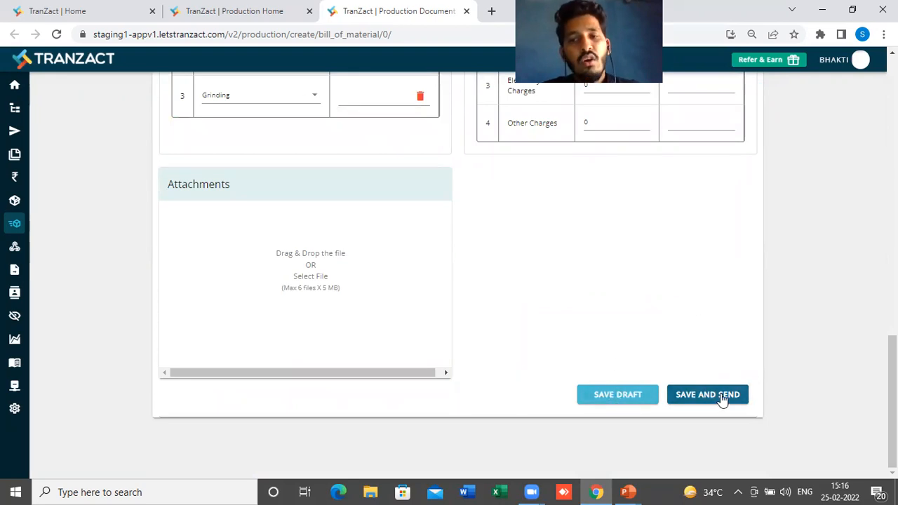
pyautogui.click(625, 403)
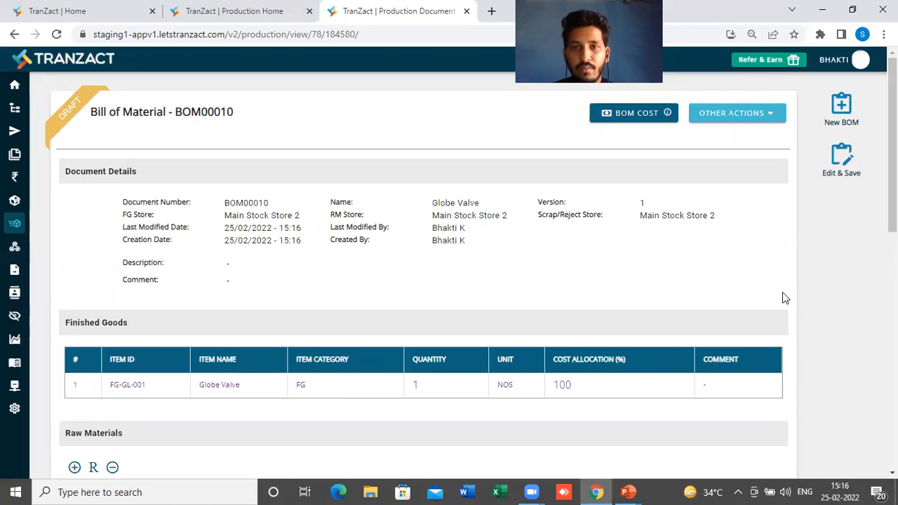
# Review the saved bill of material from its document details to its attachments, and view the other actions available for it.
pyautogui.scroll(-1, 559, 300)
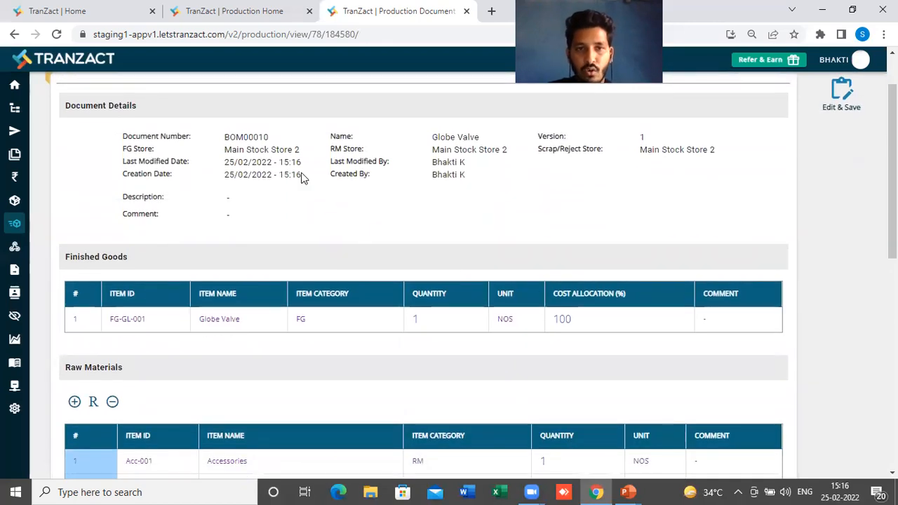
pyautogui.scroll(-2, 387, 208)
pyautogui.scroll(-3, 403, 254)
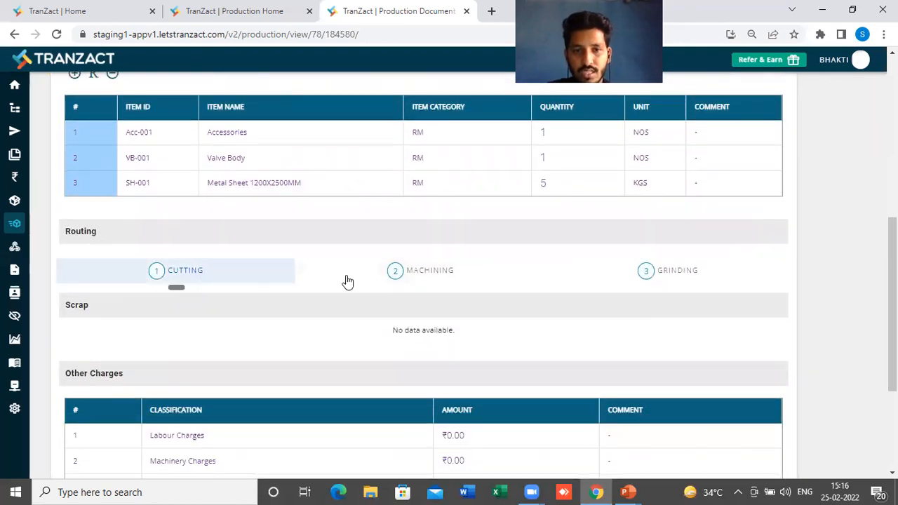
pyautogui.scroll(-2, 537, 281)
pyautogui.scroll(-1, 393, 300)
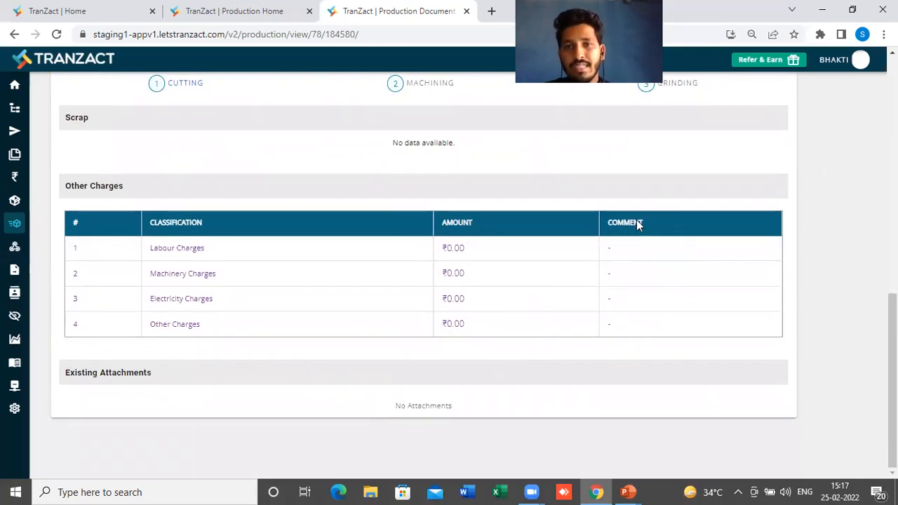
pyautogui.scroll(6, 636, 221)
pyautogui.scroll(3, 637, 221)
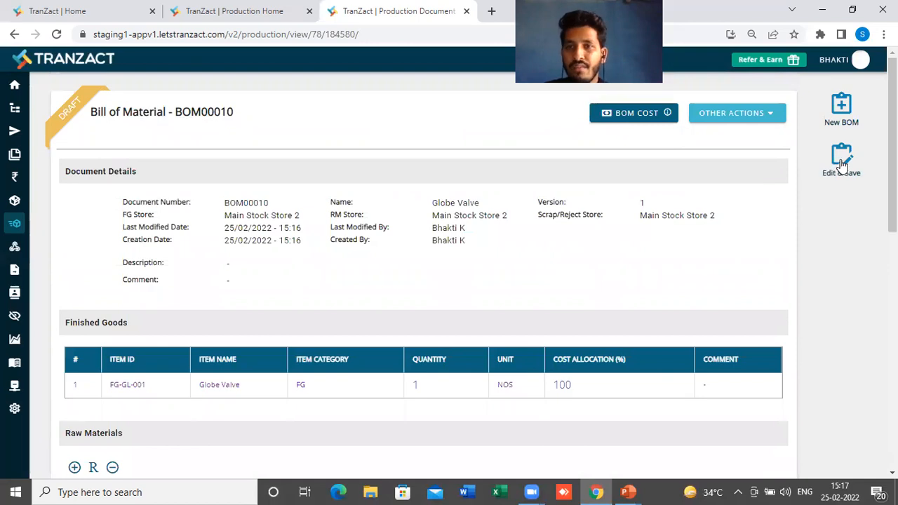
pyautogui.click(758, 115)
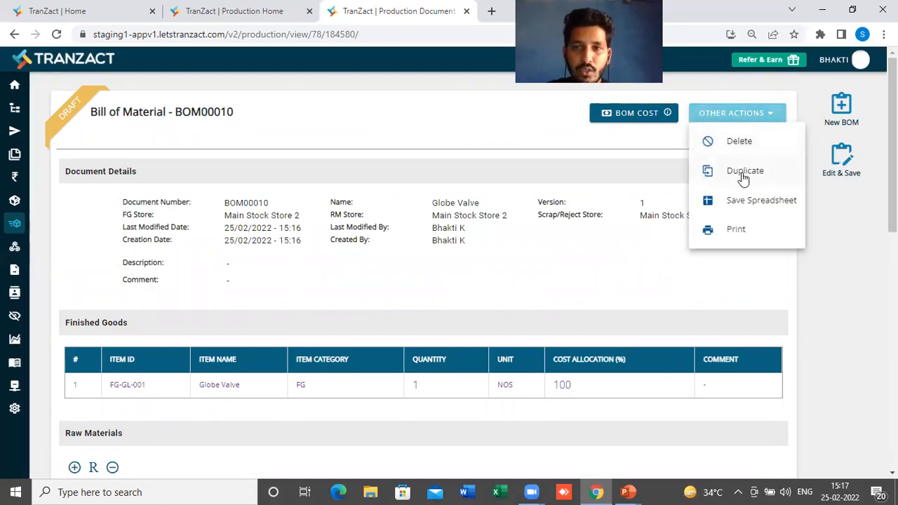
pyautogui.moveTo(743, 205)
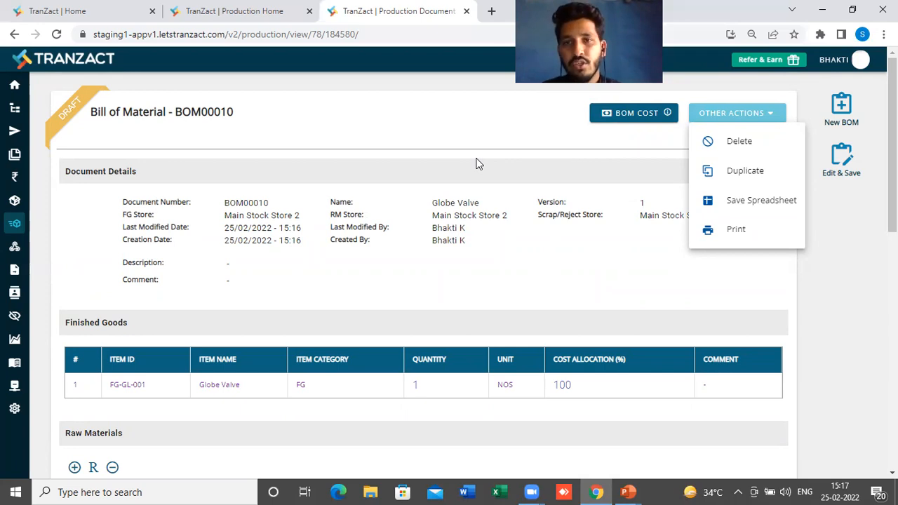
# View the draft bills of material in the Production module, and set the status filter back to Published.
pyautogui.moveTo(10, 239)
pyautogui.click(148, 230)
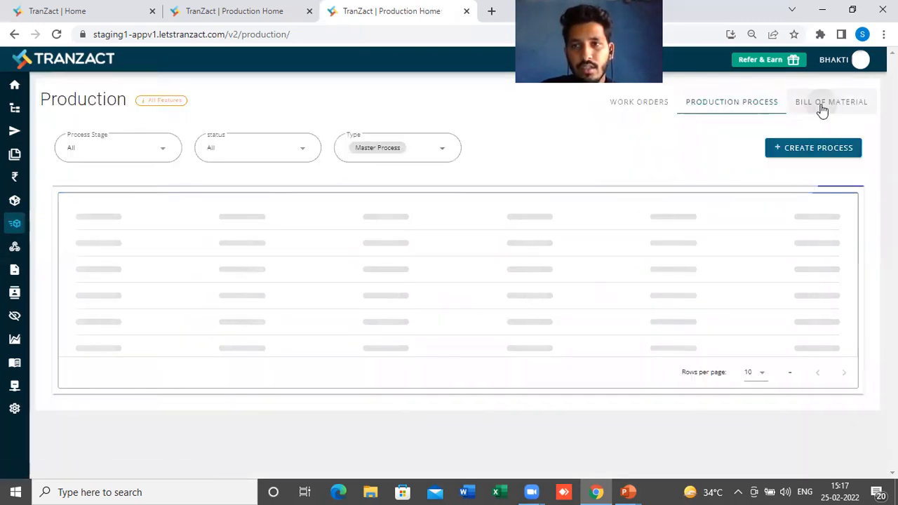
pyautogui.click(822, 108)
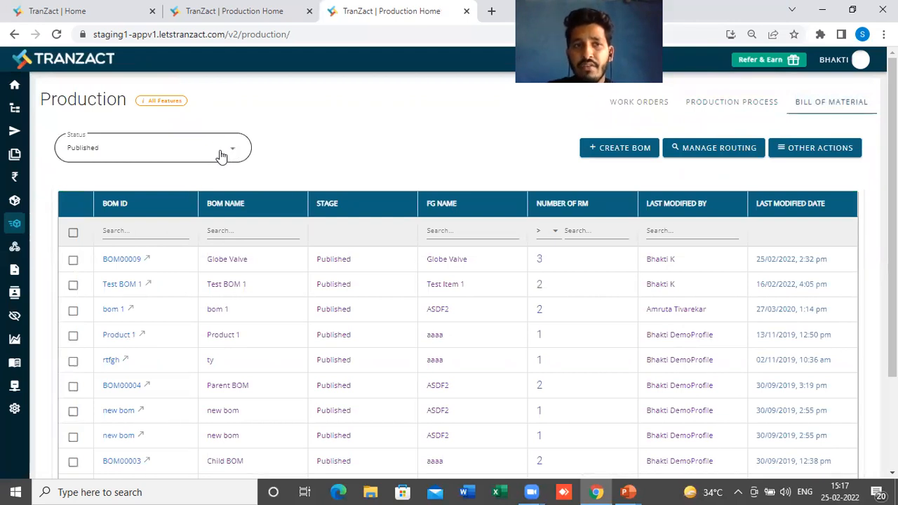
pyautogui.click(193, 150)
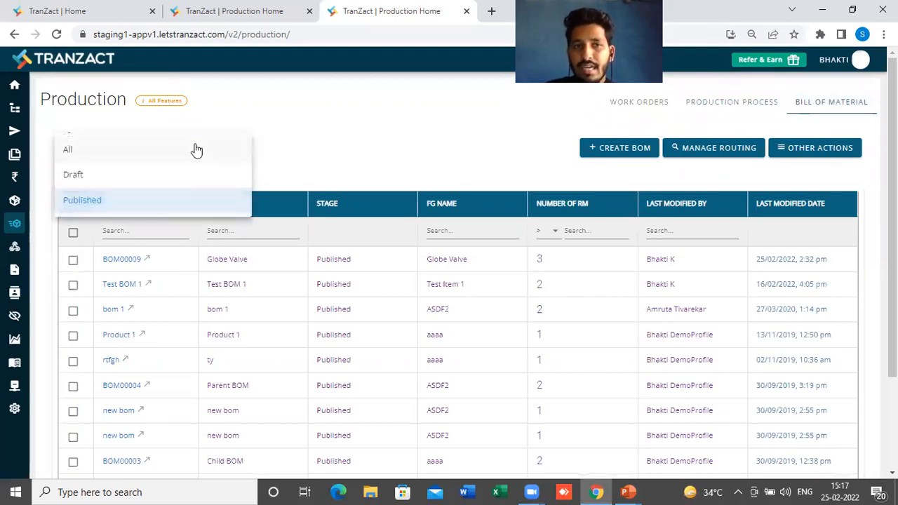
pyautogui.click(108, 177)
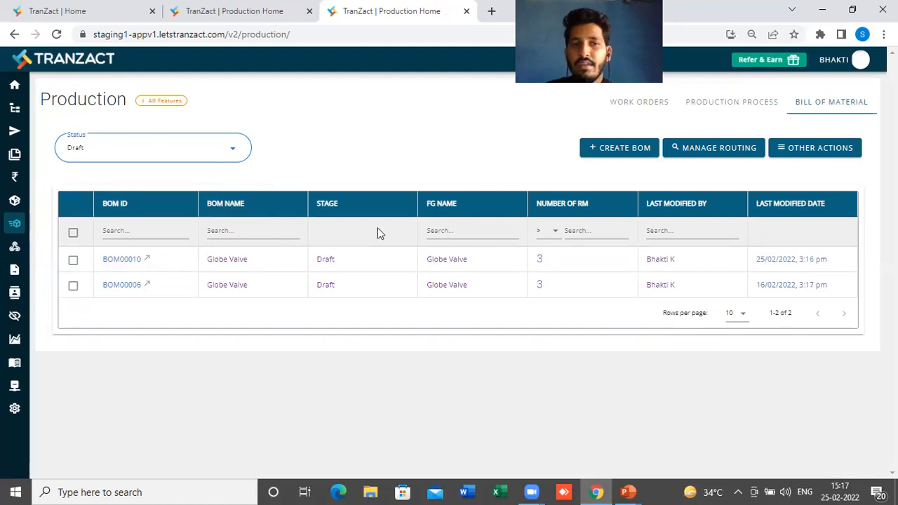
pyautogui.click(214, 157)
pyautogui.click(119, 204)
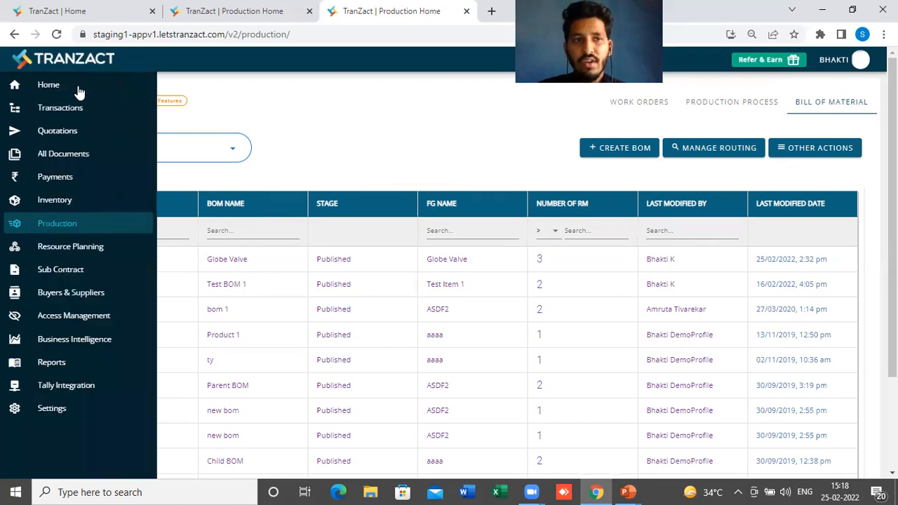
# Open Transactions in a separate tab and review the most recent Testing Company order for finished goods.
pyautogui.middleClick(75, 108)
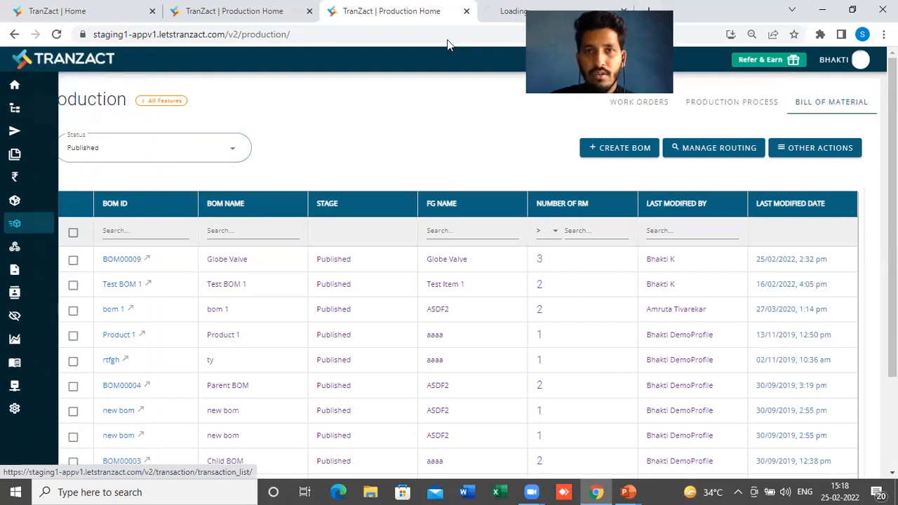
pyautogui.hotkey('ctrl', 'Tab')
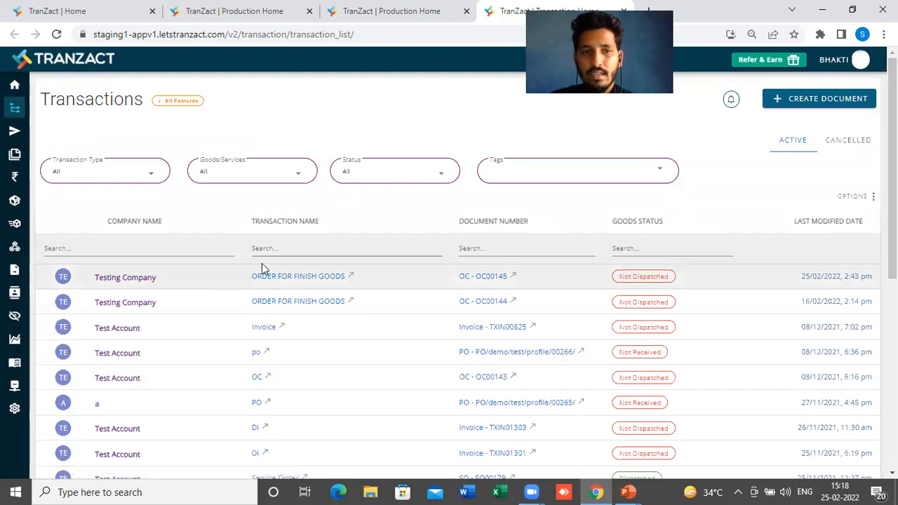
pyautogui.click(293, 277)
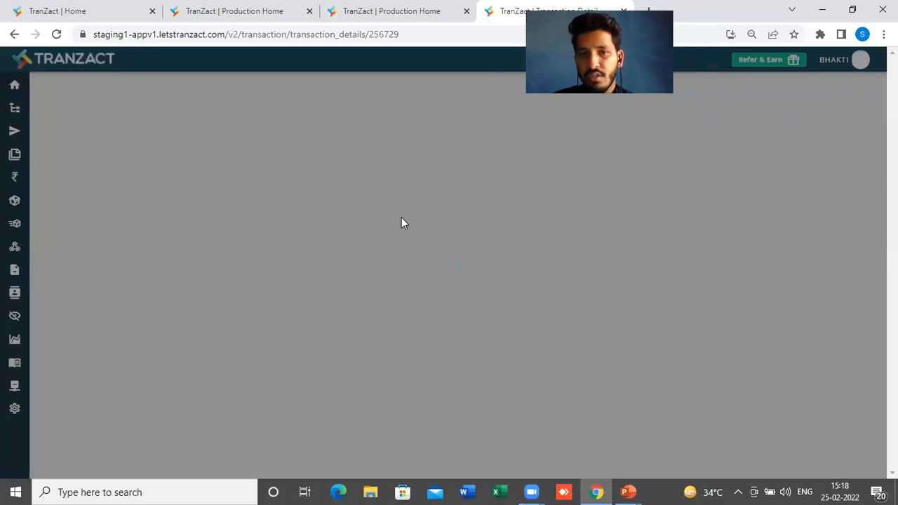
pyautogui.scroll(-2, 453, 254)
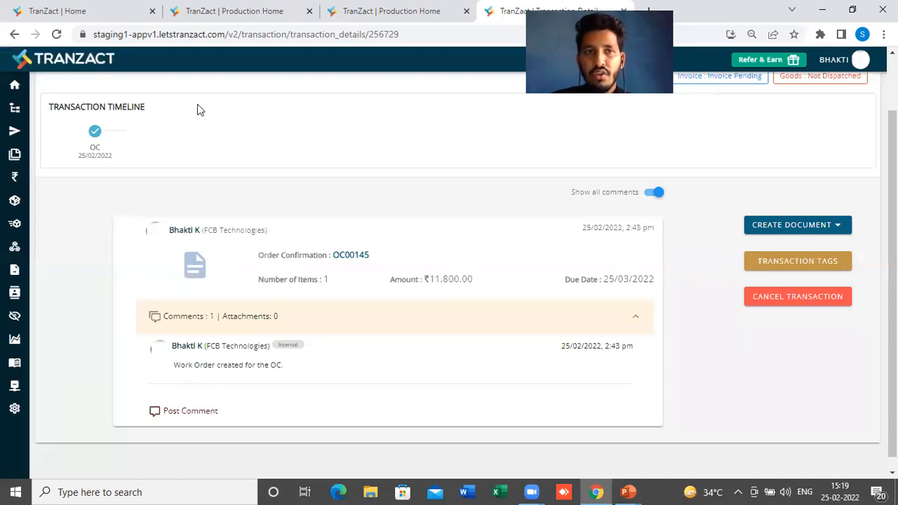
# Return to the Production module and examine the work orders list across all its columns.
pyautogui.hotkey('ctrl', '2')
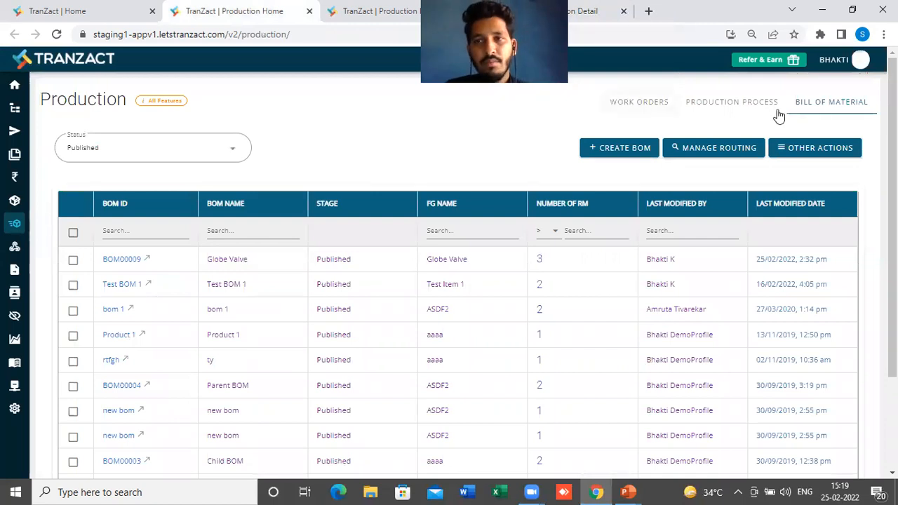
pyautogui.click(641, 106)
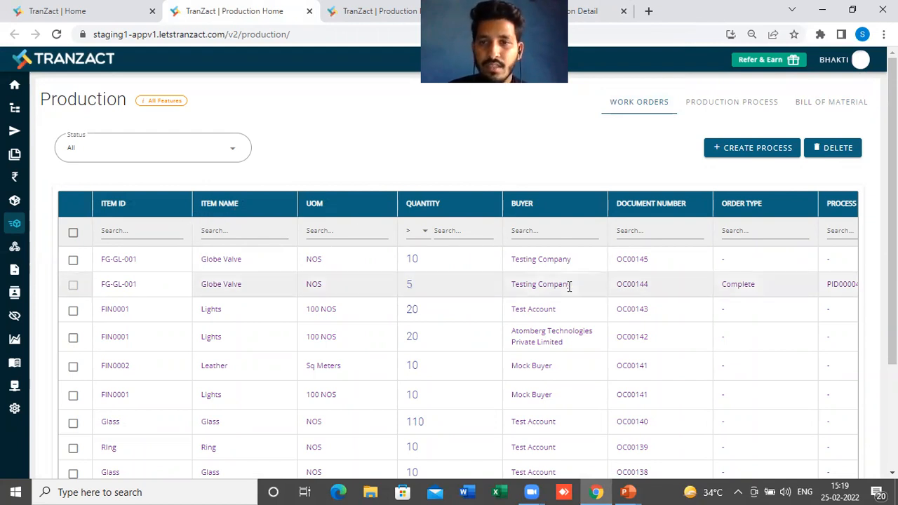
pyautogui.hscroll(5, 568, 287)
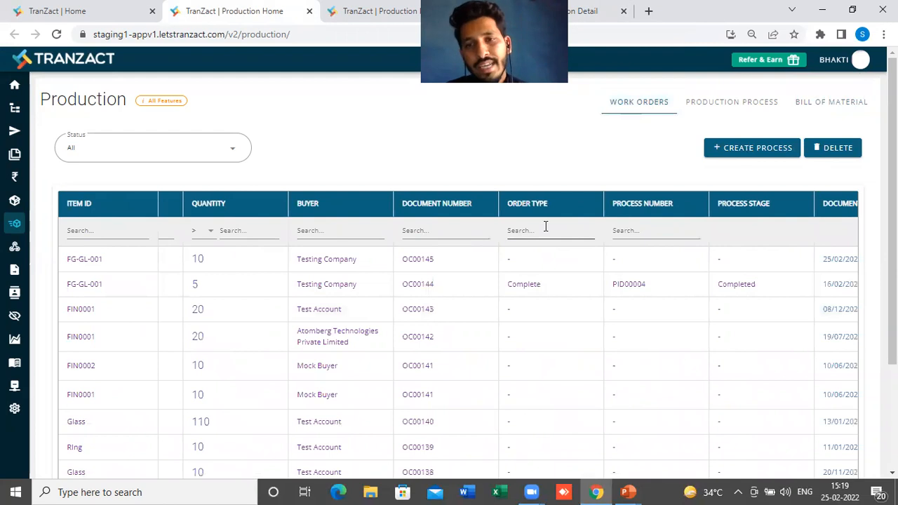
pyautogui.hscroll(3, 663, 277)
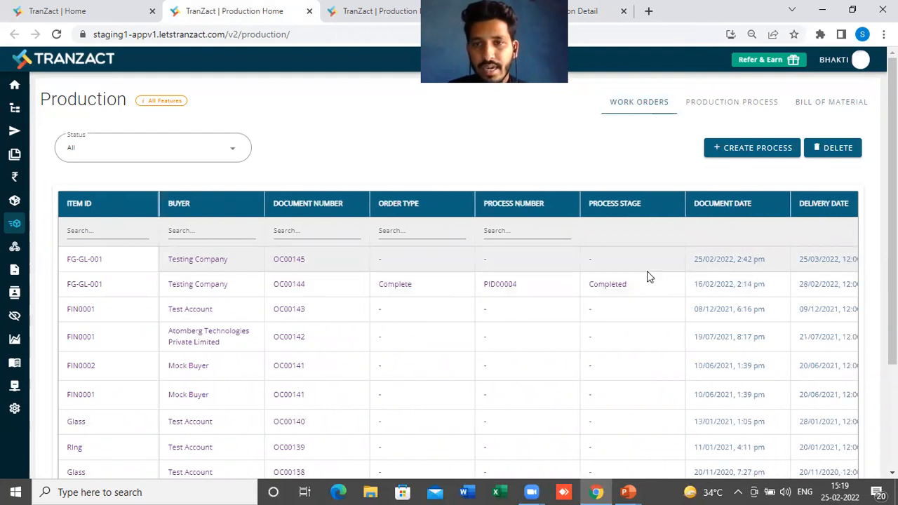
pyautogui.hscroll(3, 724, 277)
pyautogui.hscroll(-11, 724, 277)
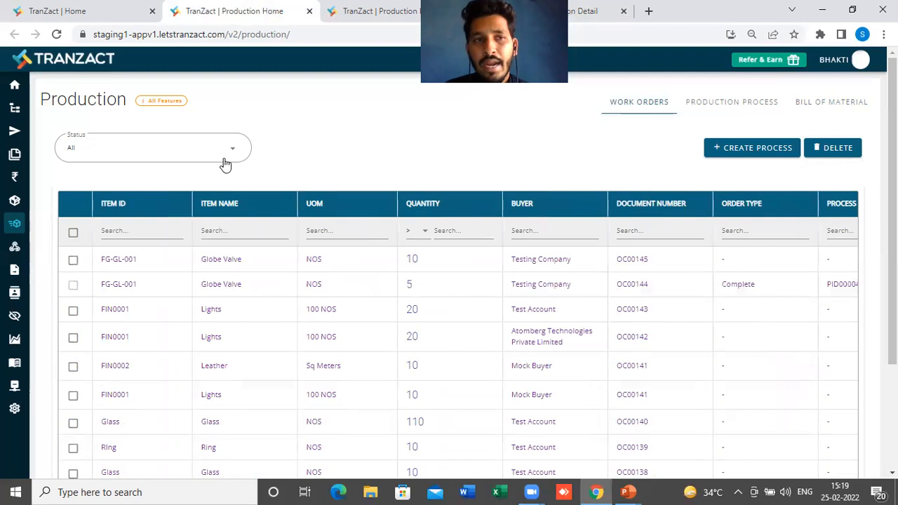
# Filter the work orders to WIP to check their process stages, and reset the status filter to All.
pyautogui.click(182, 158)
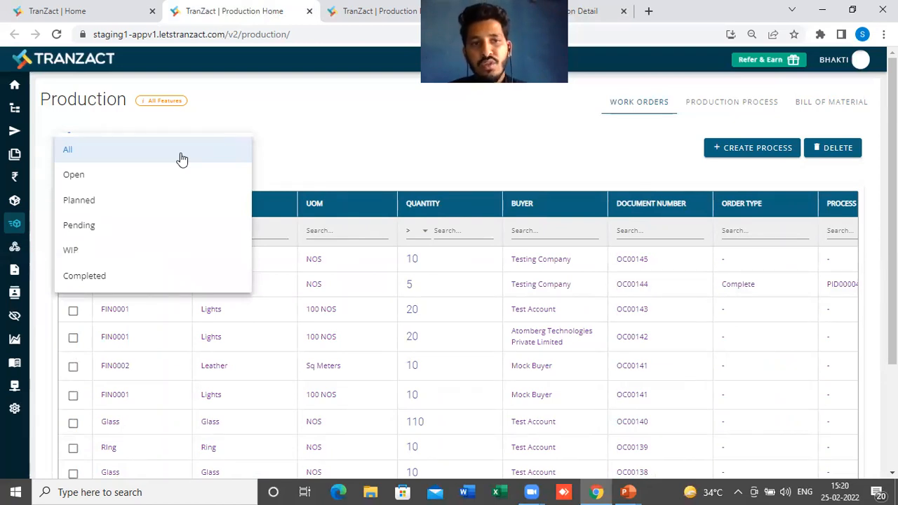
pyautogui.click(86, 253)
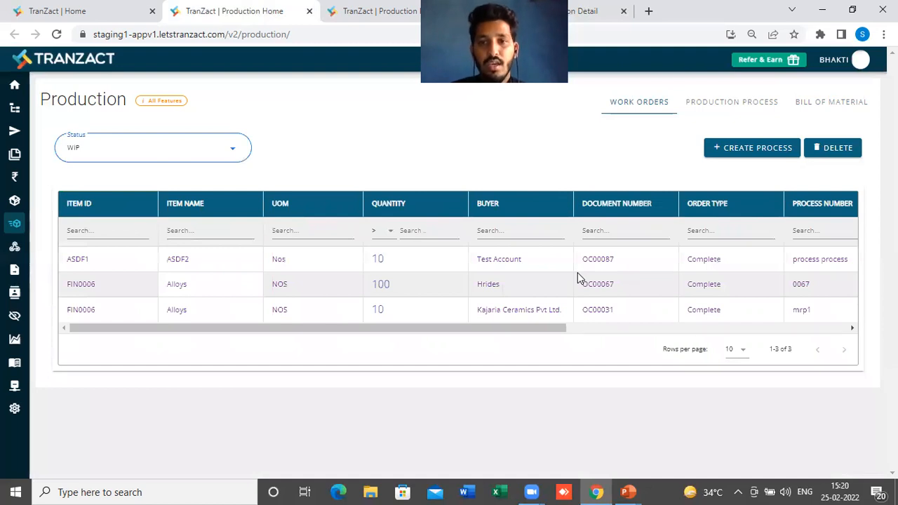
pyautogui.hscroll(5, 658, 284)
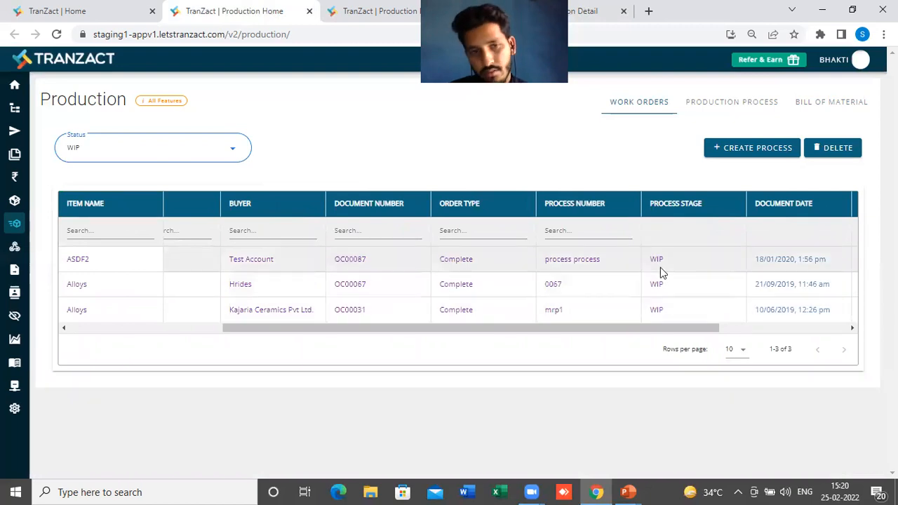
pyautogui.hscroll(-5, 661, 271)
pyautogui.click(122, 145)
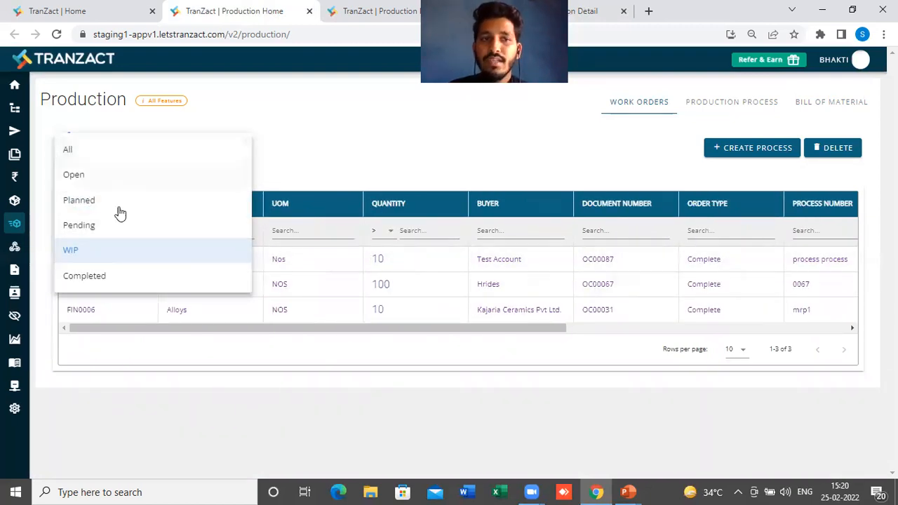
pyautogui.click(96, 156)
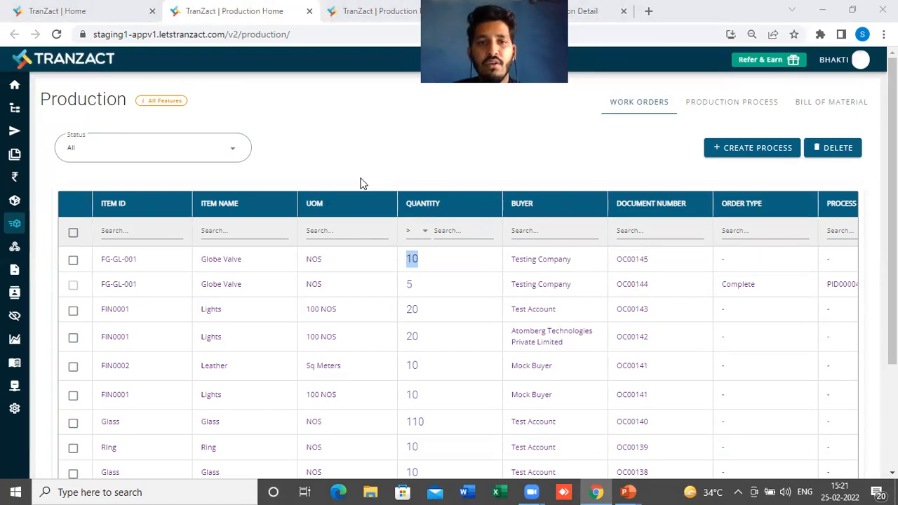
# Select the Globe Valve work order with quantity 10 for Testing Company.
pyautogui.click(418, 259)
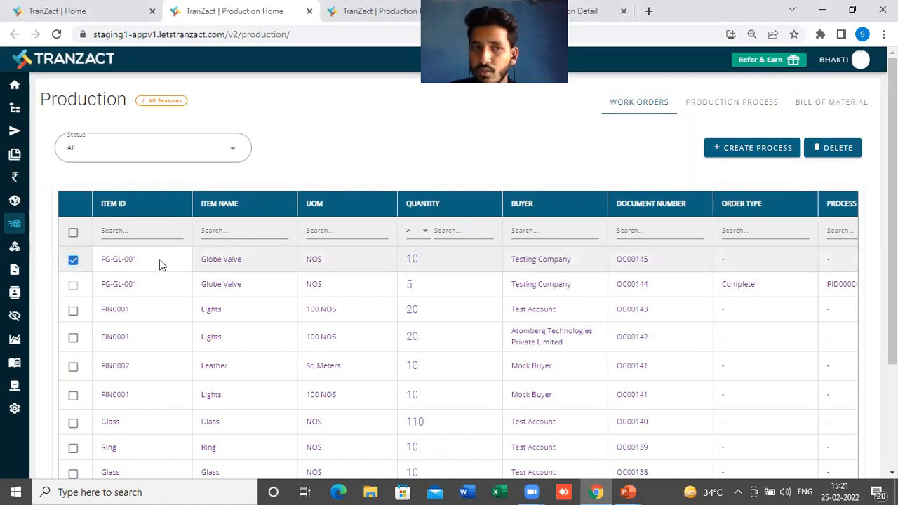
# Try adding the next four selectable Lights and Leather work orders to the selection, and deselect those four.
pyautogui.click(78, 314)
pyautogui.click(73, 338)
pyautogui.click(73, 367)
pyautogui.click(73, 396)
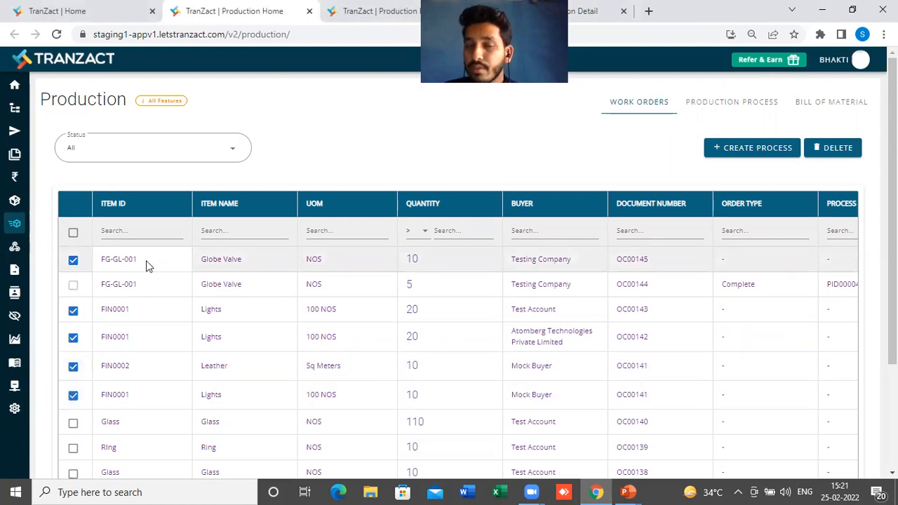
pyautogui.click(73, 310)
pyautogui.click(73, 338)
pyautogui.click(72, 366)
pyautogui.click(73, 395)
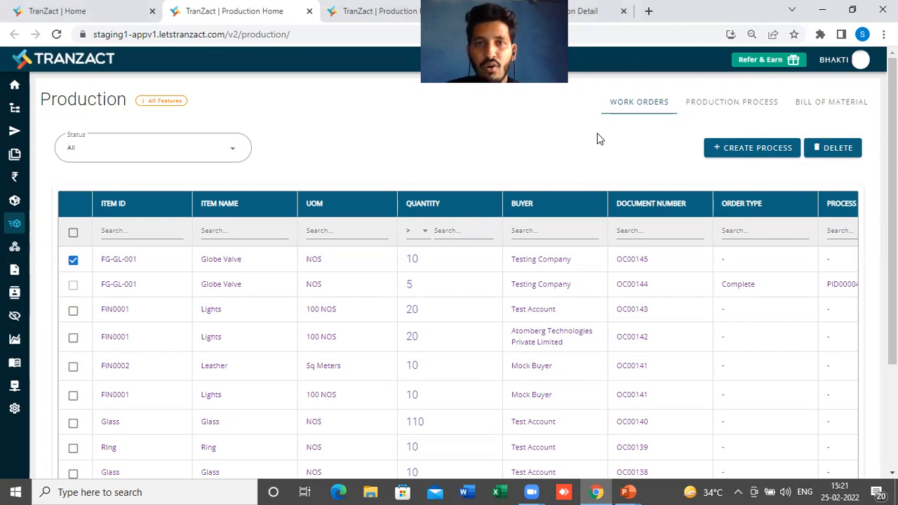
# Start a production order from the selected Globe Valve work order and check its row through to the Scrap Store.
pyautogui.click(756, 151)
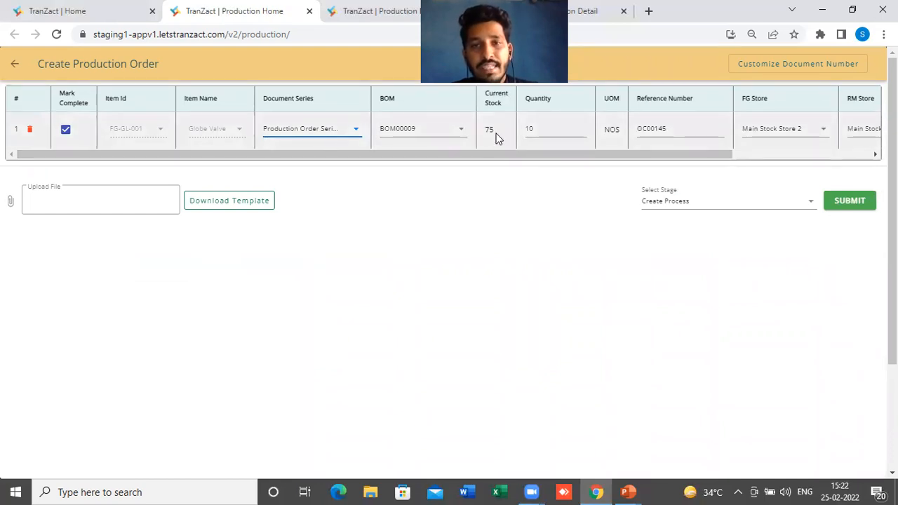
pyautogui.hscroll(2, 465, 160)
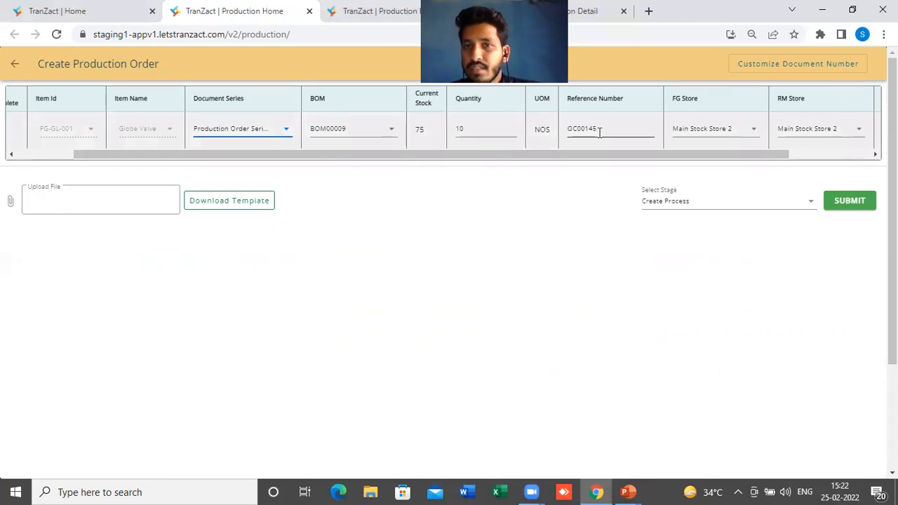
pyautogui.moveTo(576, 155); pyautogui.dragTo(652, 167)
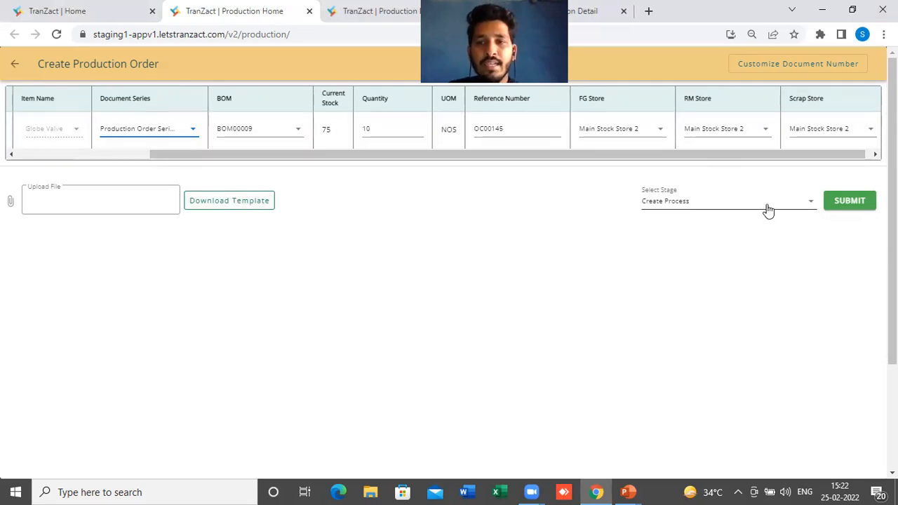
# Try Mark Complete as the production order's stage, and set the stage back to Create Process.
pyautogui.click(700, 205)
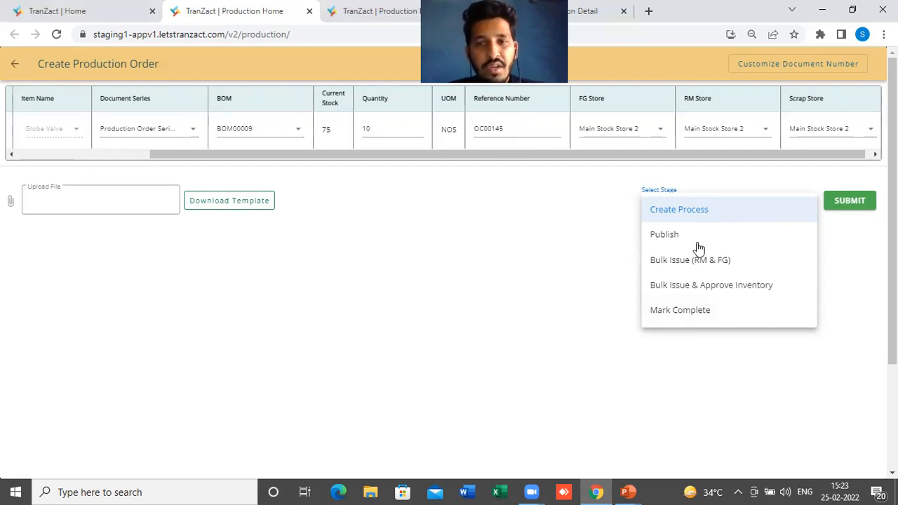
pyautogui.click(681, 315)
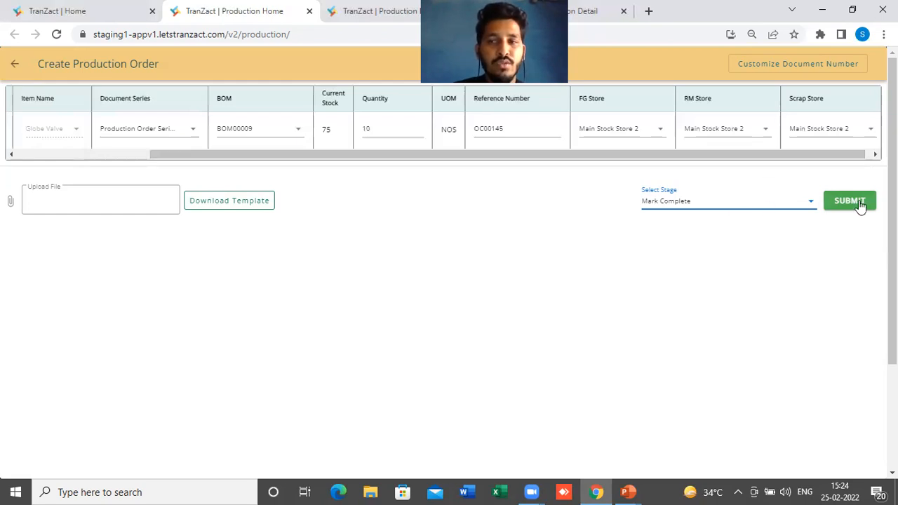
pyautogui.click(730, 203)
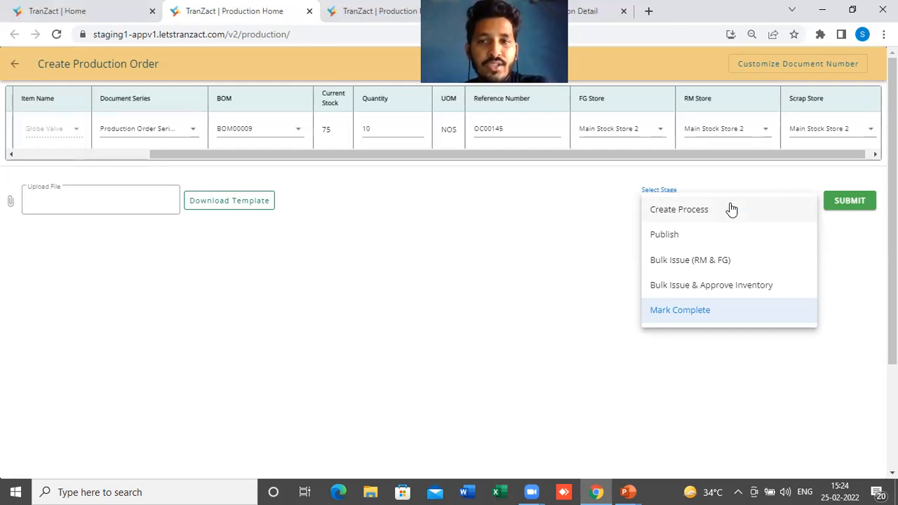
pyautogui.click(697, 213)
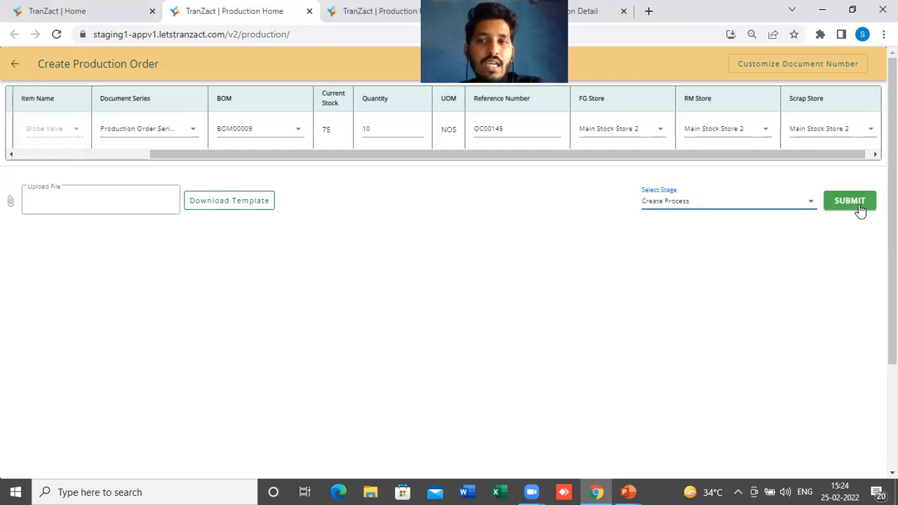
# Submit the Globe Valve production order with the stage Create Process.
pyautogui.click(717, 212)
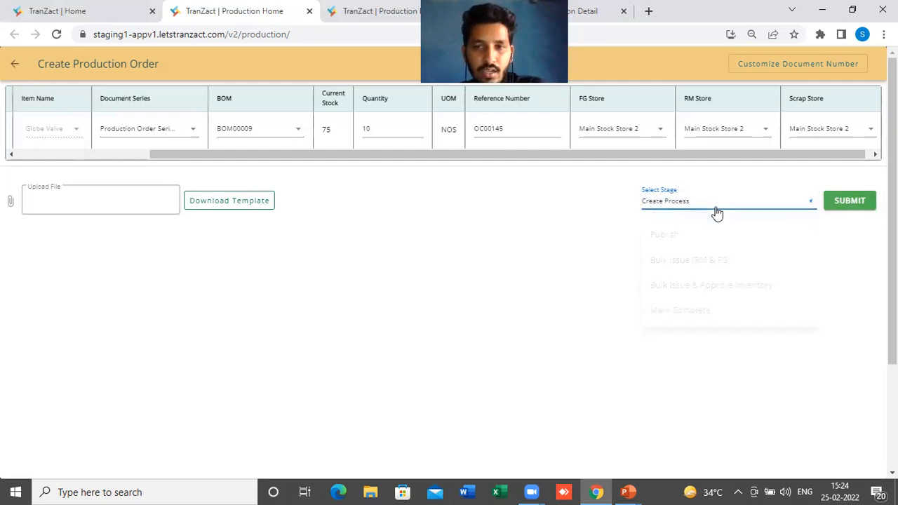
pyautogui.click(691, 216)
pyautogui.click(854, 203)
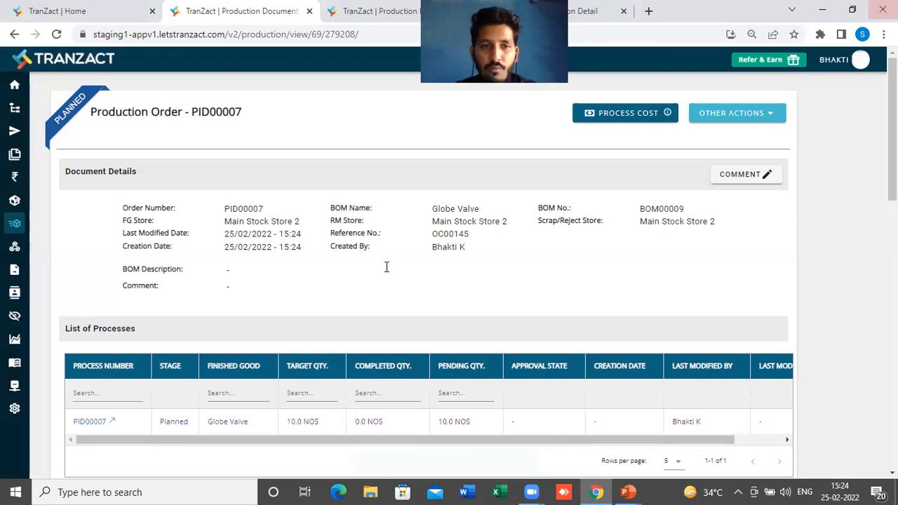
# Review the new production order's processes, finished goods, raw materials, routing, scrap and other charges.
pyautogui.scroll(-4, 393, 260)
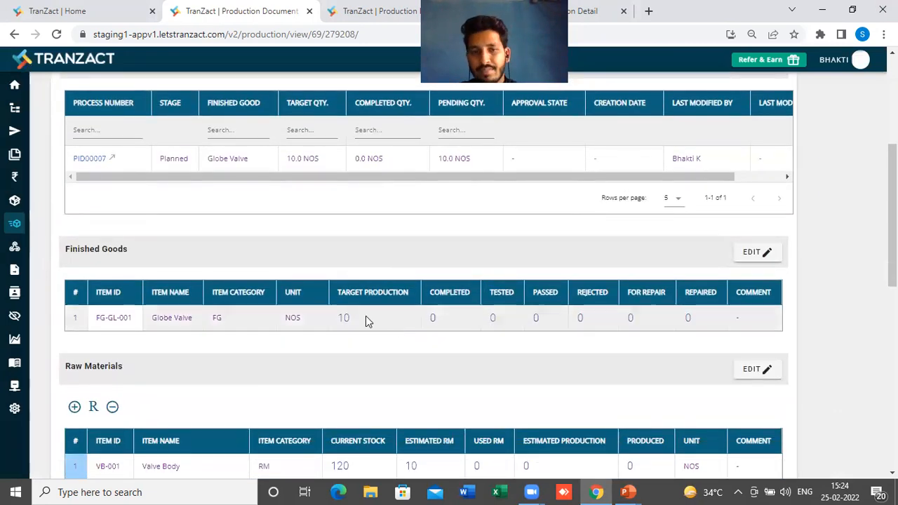
pyautogui.scroll(-2, 285, 277)
pyautogui.scroll(-4, 286, 277)
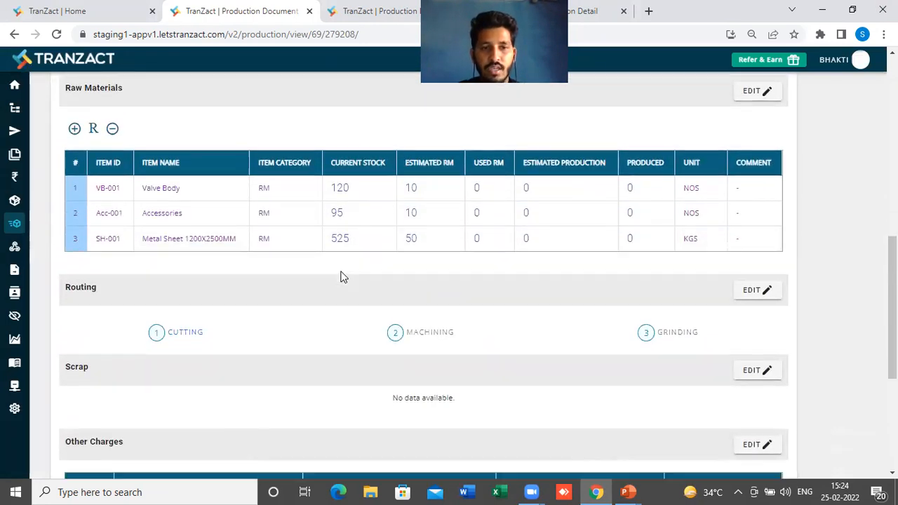
pyautogui.scroll(-1, 384, 258)
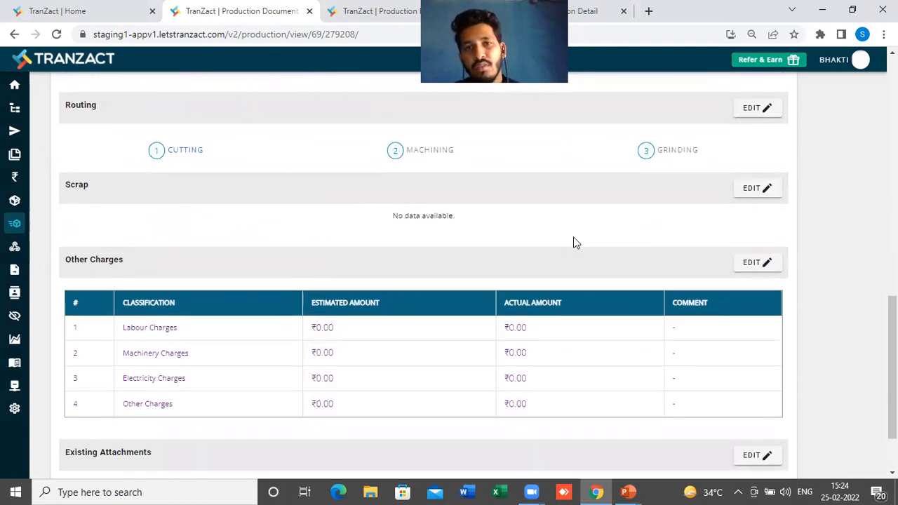
pyautogui.scroll(4, 573, 242)
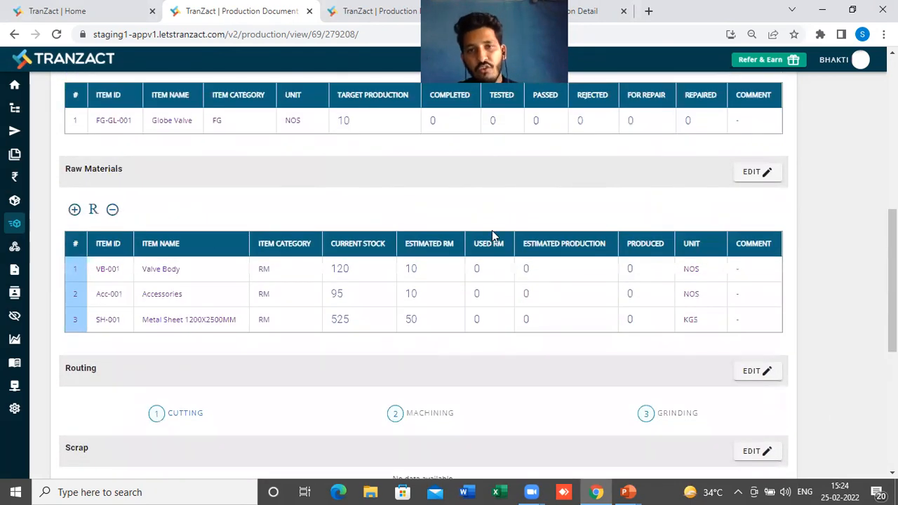
# Publish the planned Globe Valve production order and confirm the publishing.
pyautogui.scroll(2, 510, 210)
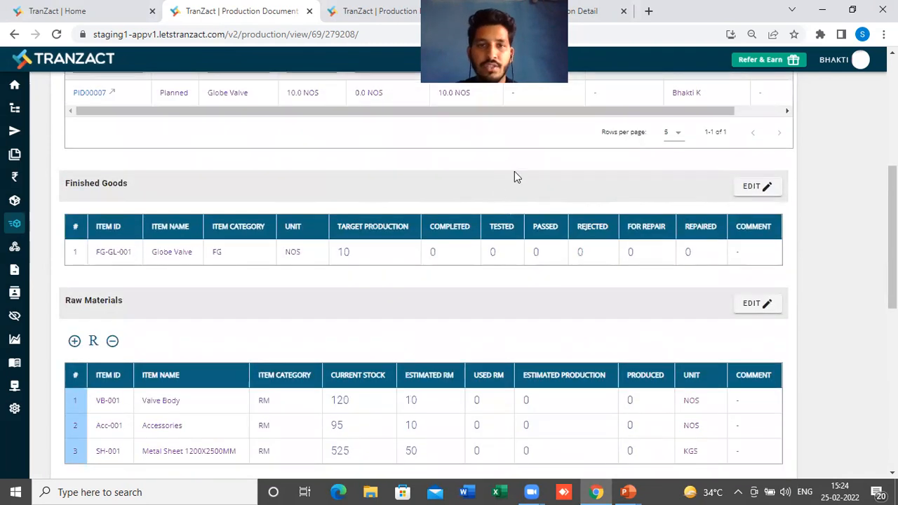
pyautogui.scroll(2, 502, 211)
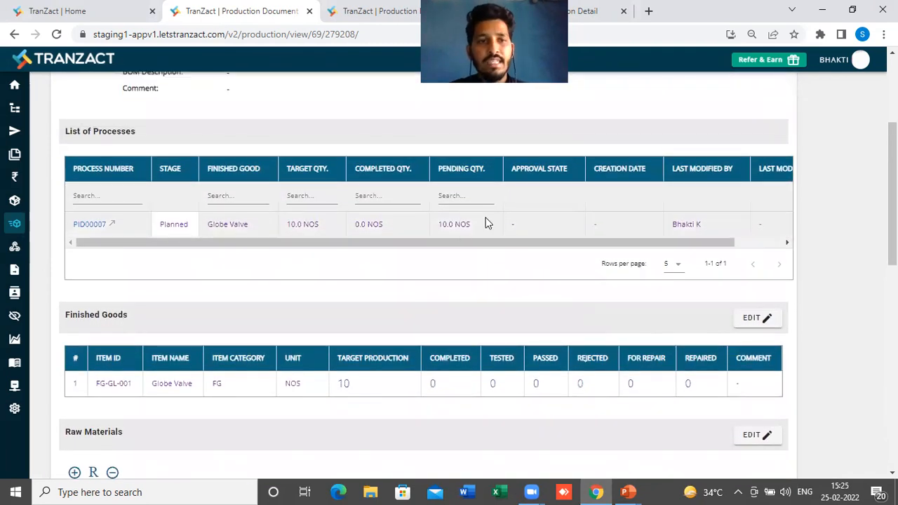
pyautogui.scroll(2, 495, 200)
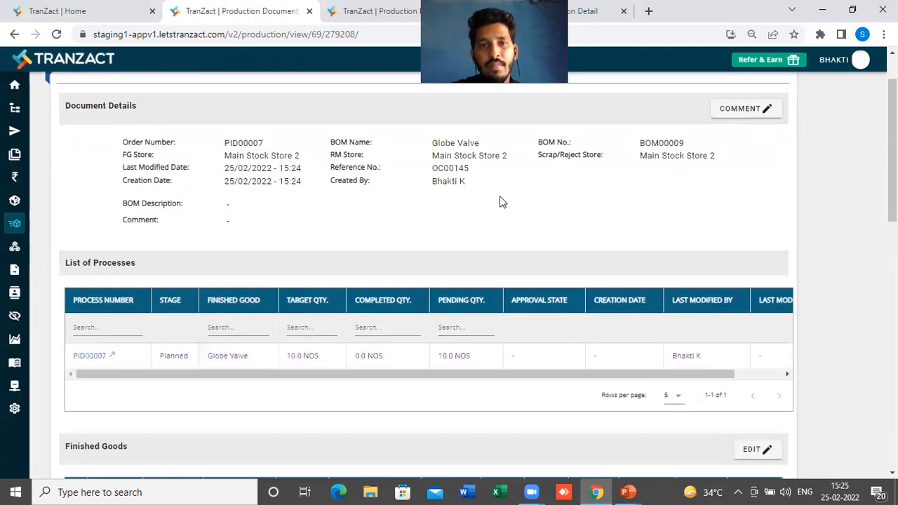
pyautogui.scroll(1, 502, 202)
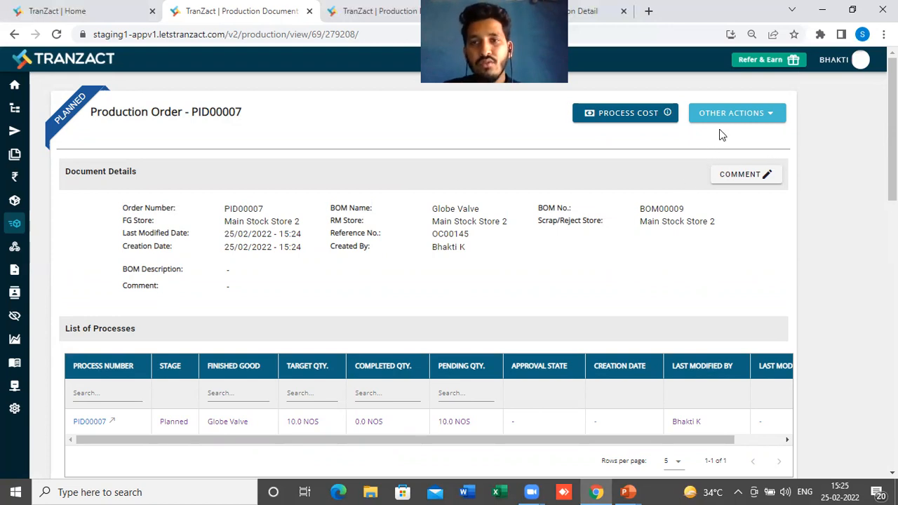
pyautogui.click(746, 119)
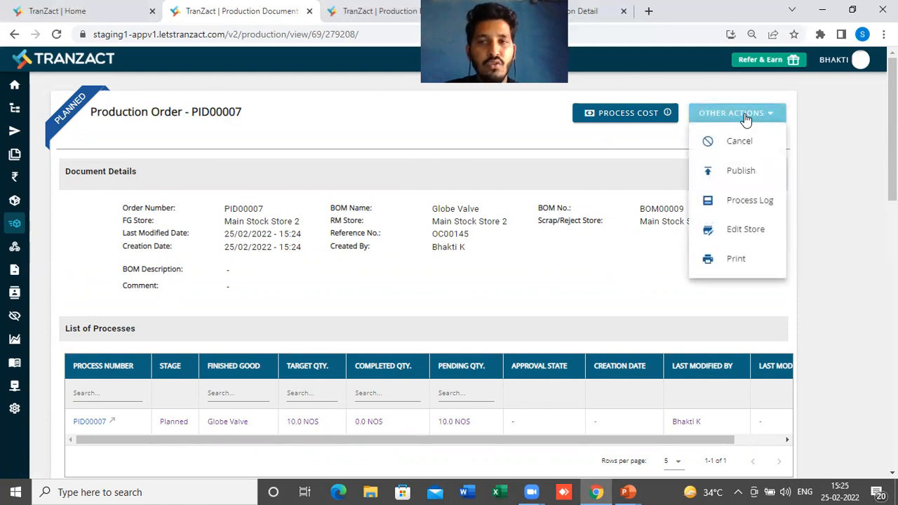
pyautogui.click(741, 172)
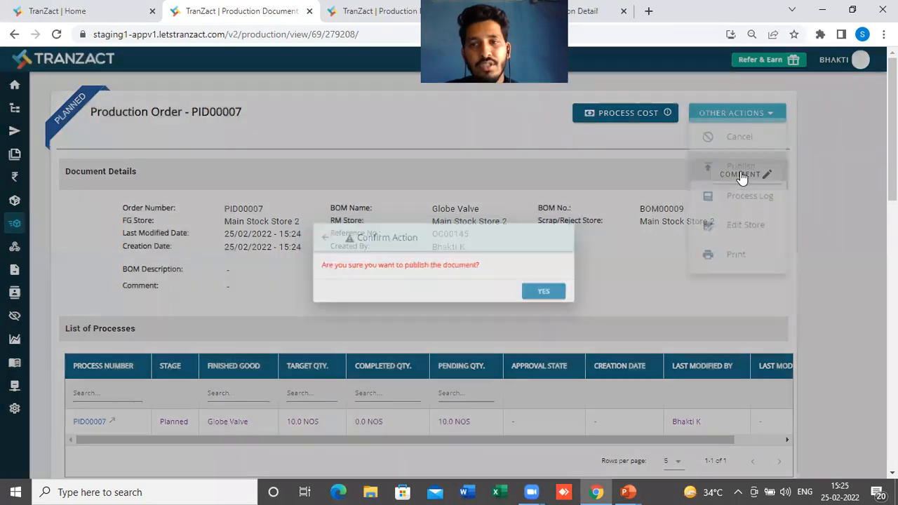
pyautogui.click(573, 296)
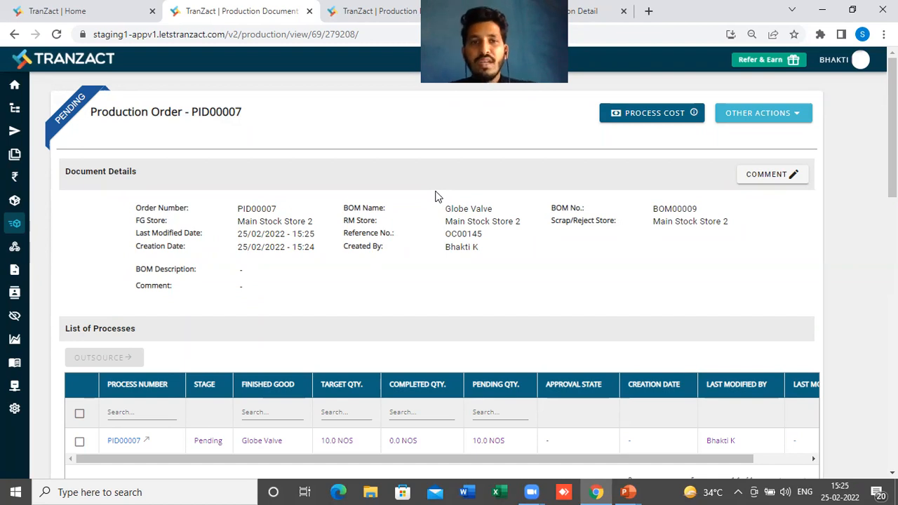
# Review the published order's available actions and the issue and edit options for finished goods, raw materials, routing, scrap and other charges.
pyautogui.scroll(-2, 444, 274)
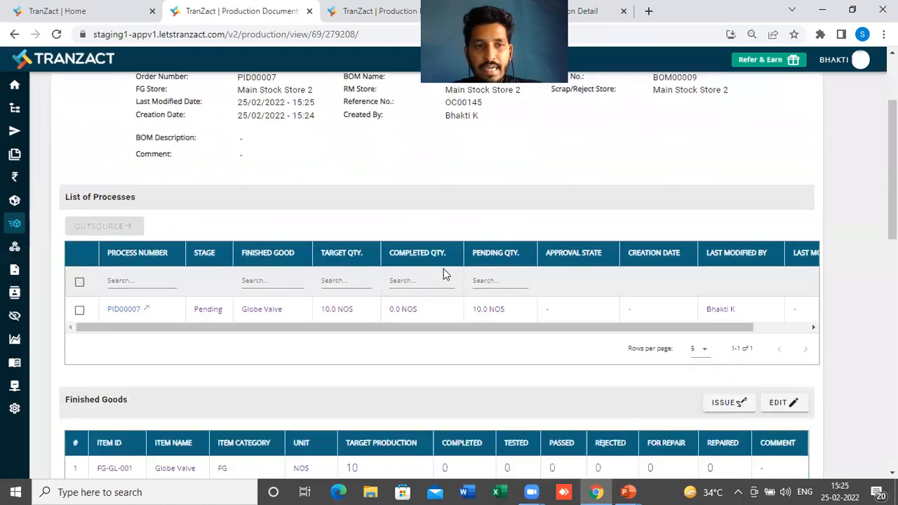
pyautogui.scroll(-2, 444, 274)
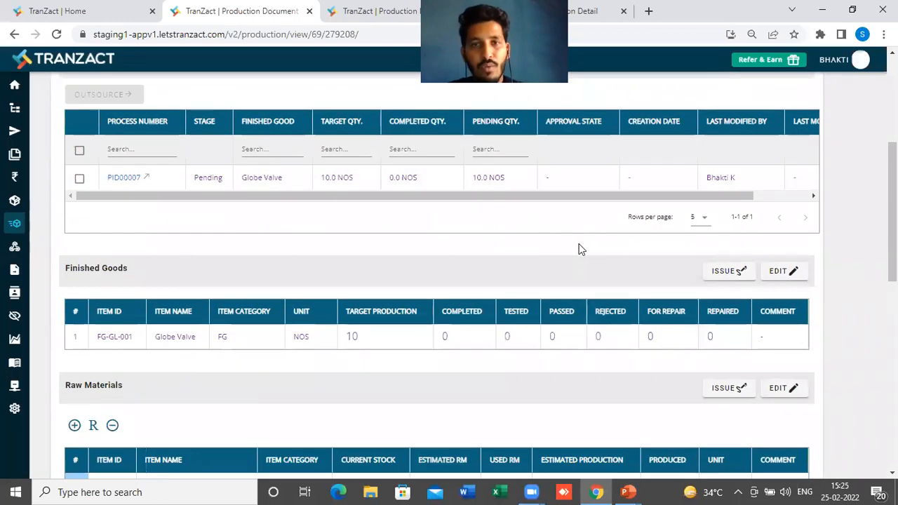
pyautogui.scroll(1, 621, 231)
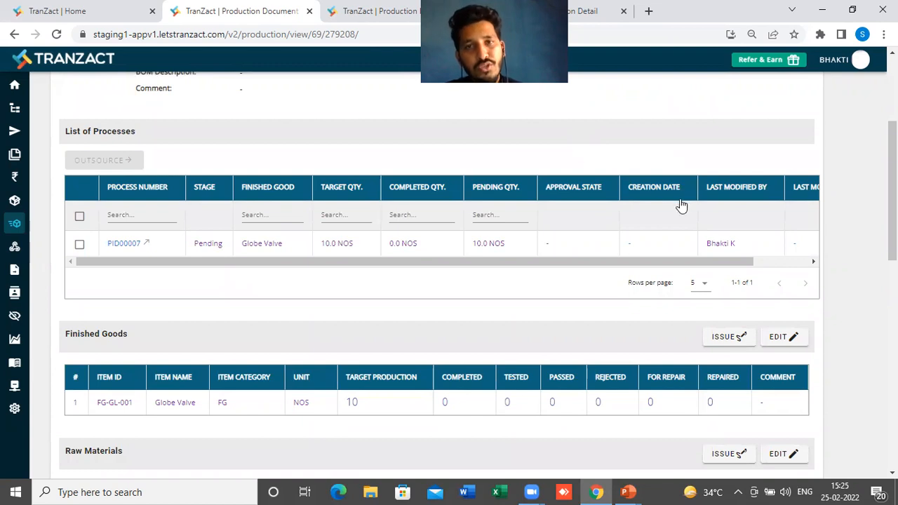
pyautogui.scroll(1, 598, 150)
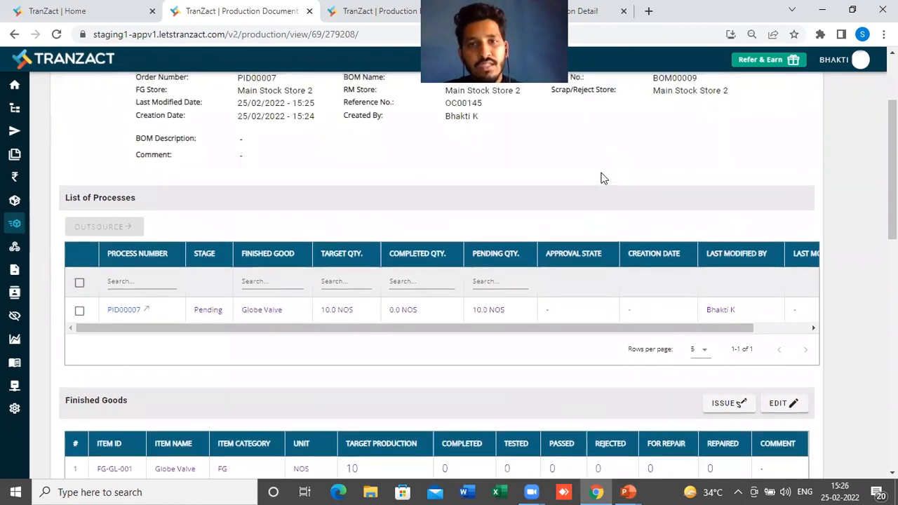
pyautogui.scroll(2, 601, 178)
pyautogui.click(772, 114)
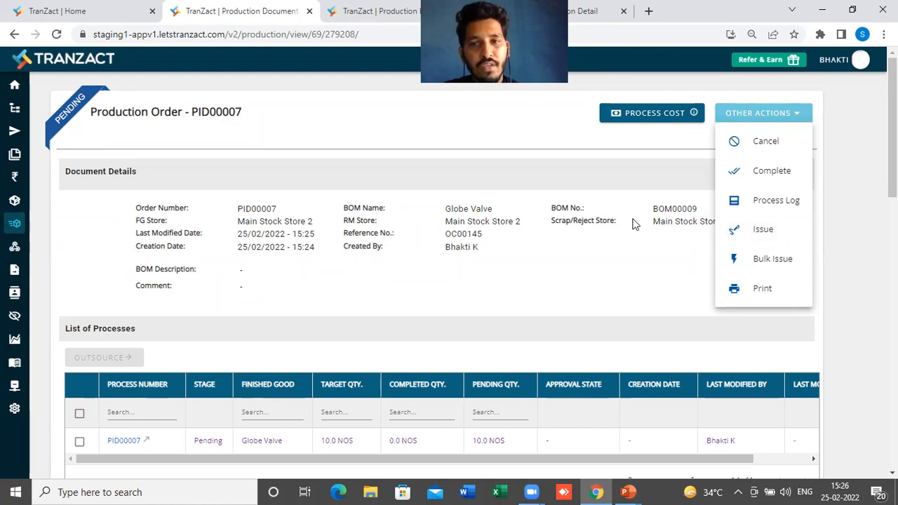
pyautogui.scroll(-4, 632, 217)
pyautogui.scroll(-1, 627, 216)
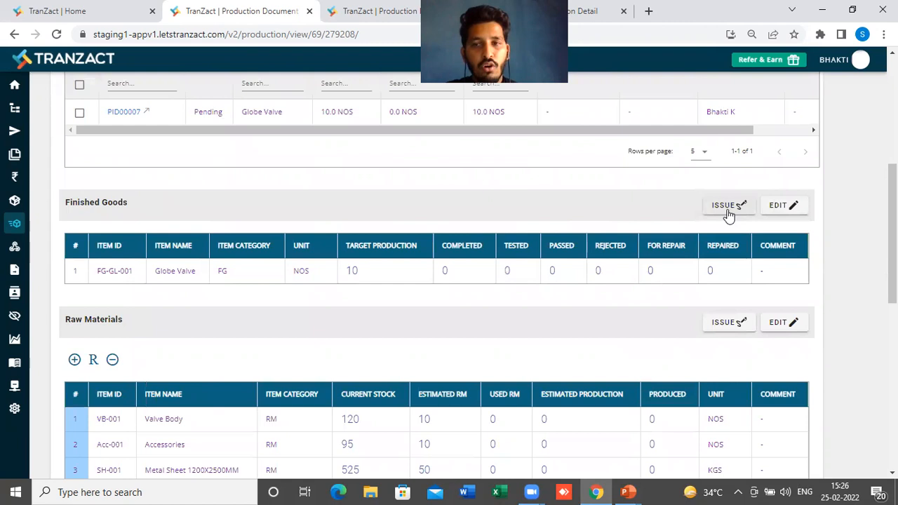
pyautogui.scroll(-2, 335, 266)
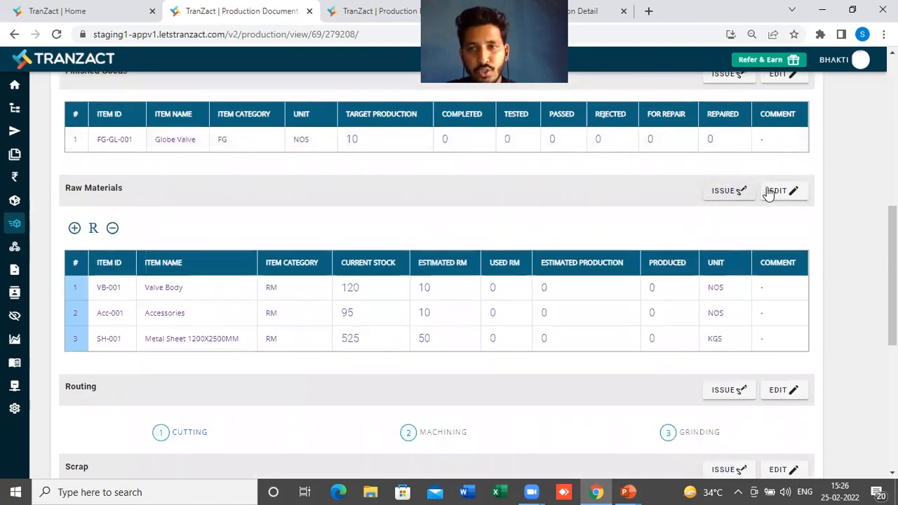
pyautogui.scroll(-2, 583, 246)
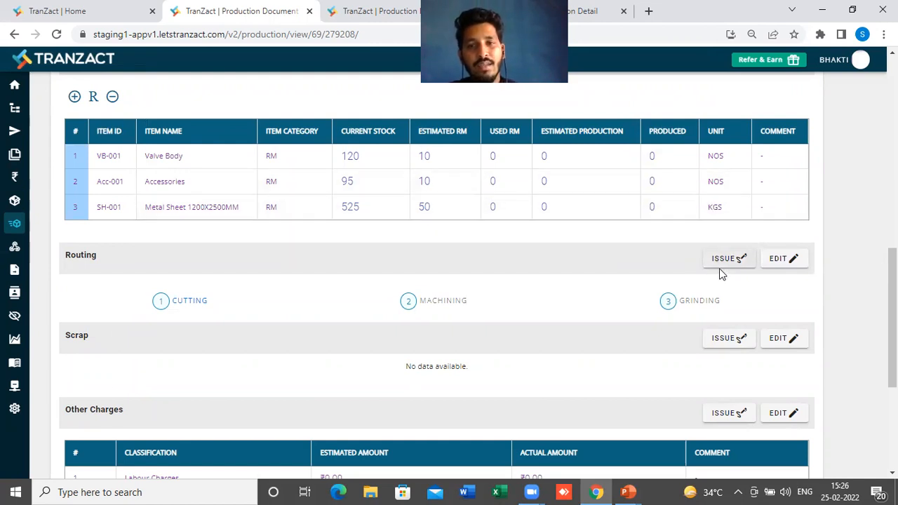
pyautogui.scroll(3, 660, 213)
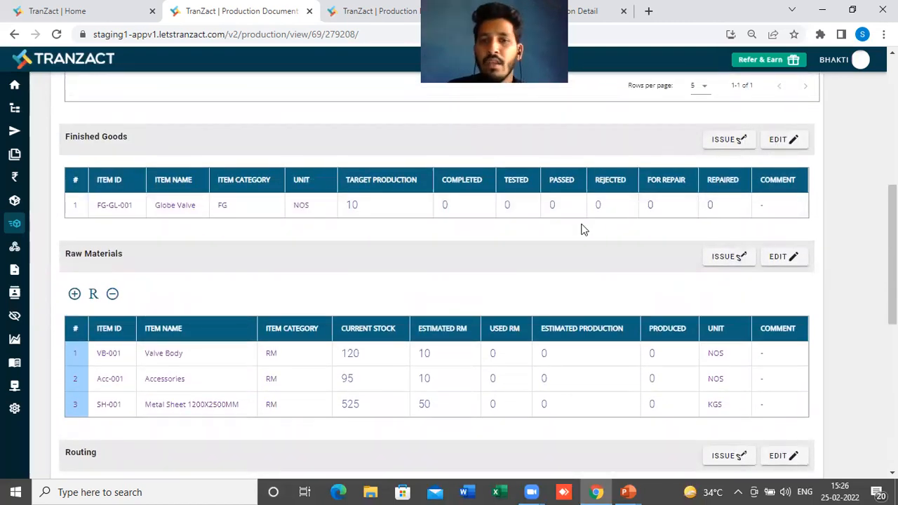
pyautogui.scroll(-1, 592, 229)
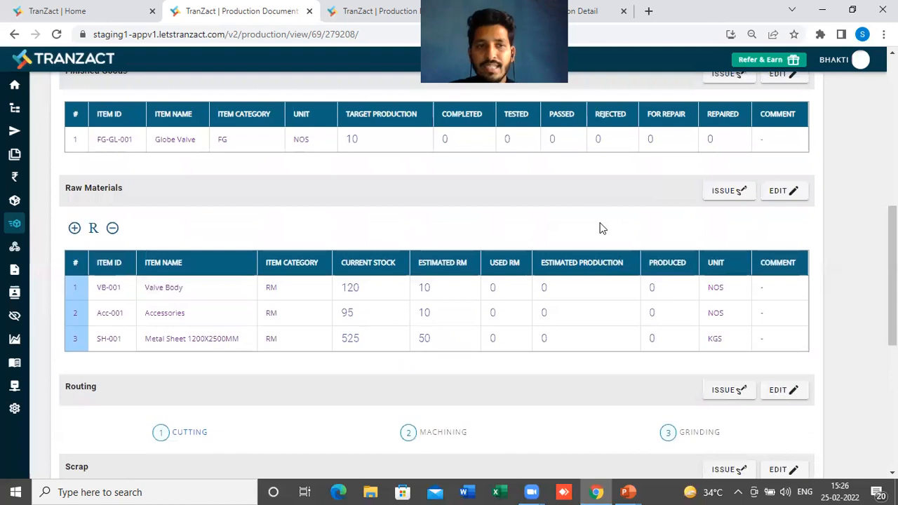
# Try adding a blank item row to the production order's raw materials, and leave the material editor without saving.
pyautogui.click(782, 195)
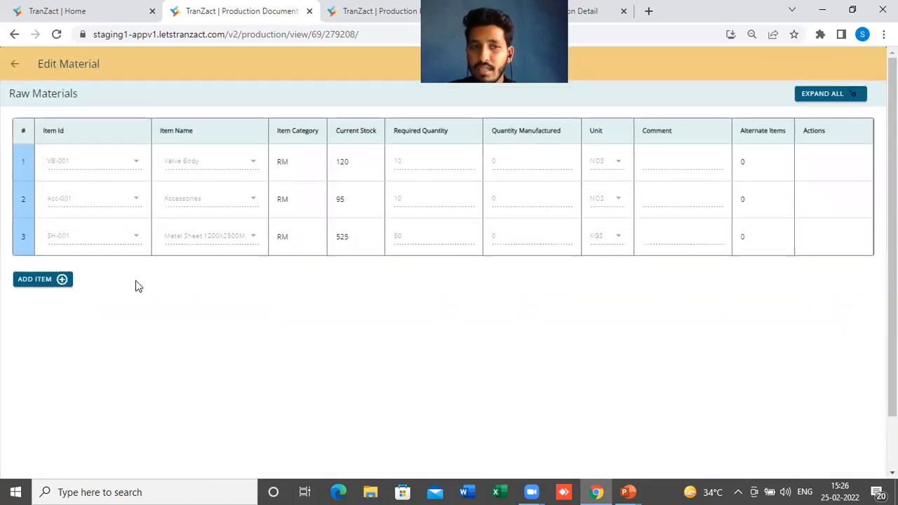
pyautogui.click(41, 279)
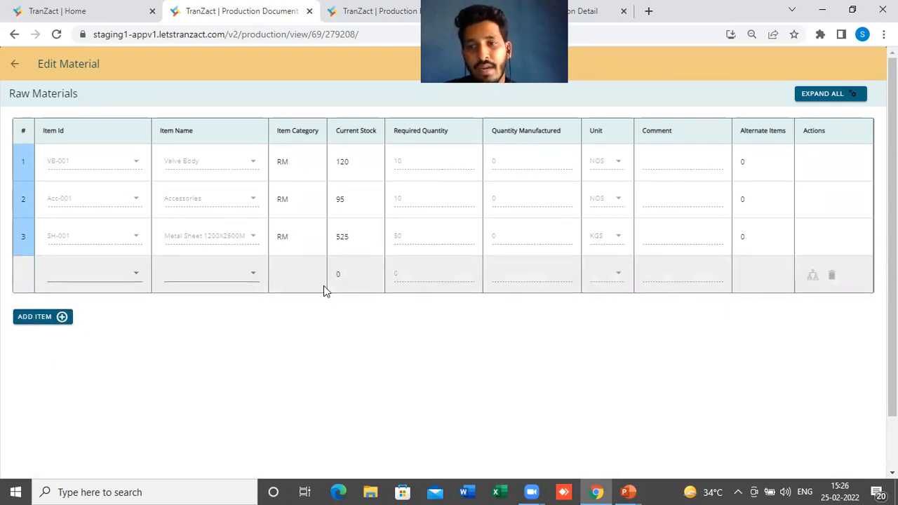
pyautogui.click(15, 66)
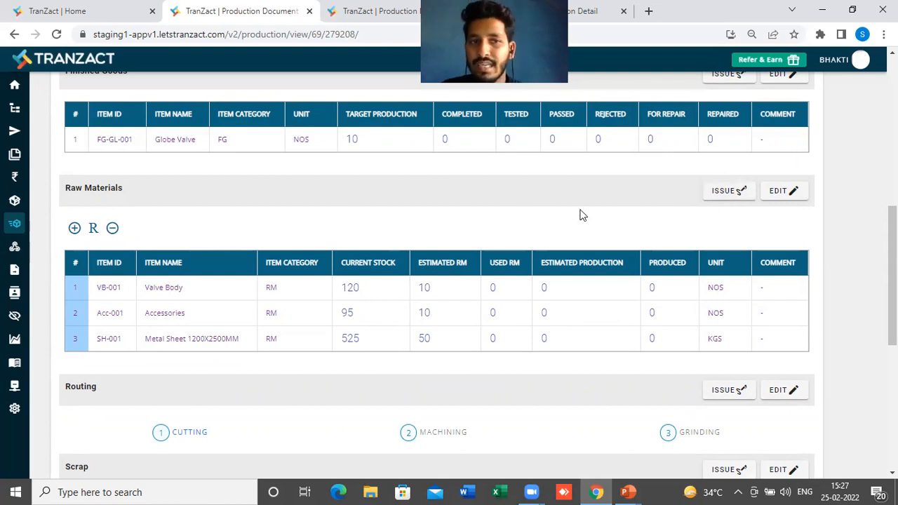
# Issue the full estimated raw materials from the store: 10 Valve Body, 10 Accessories and 50 Metal Sheet 1200X2500MM.
pyautogui.click(728, 194)
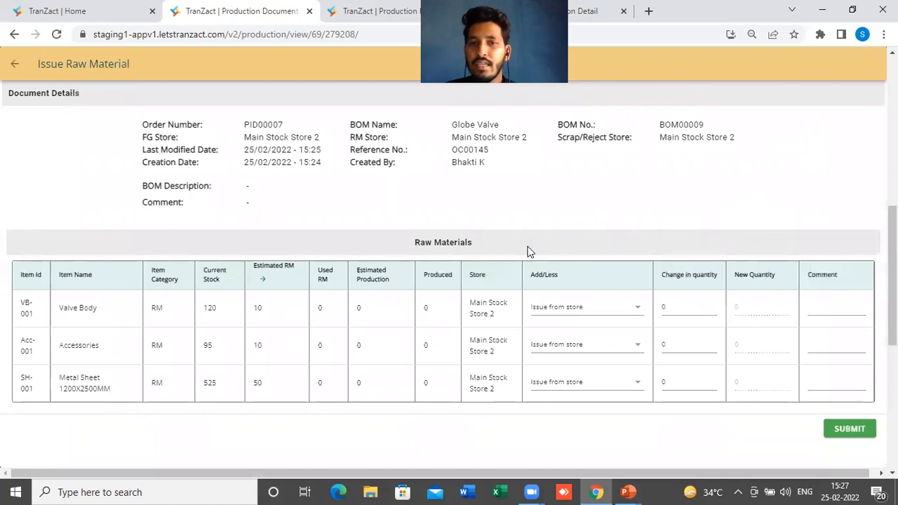
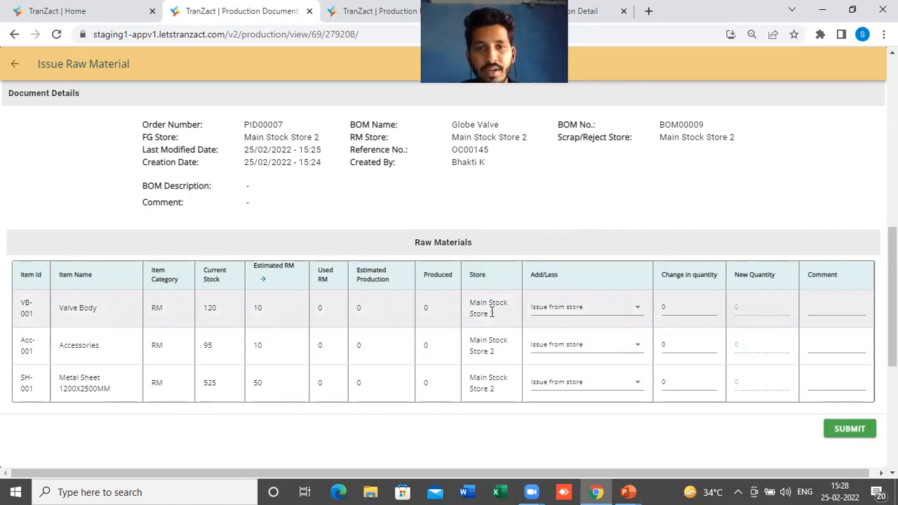
pyautogui.click(609, 312)
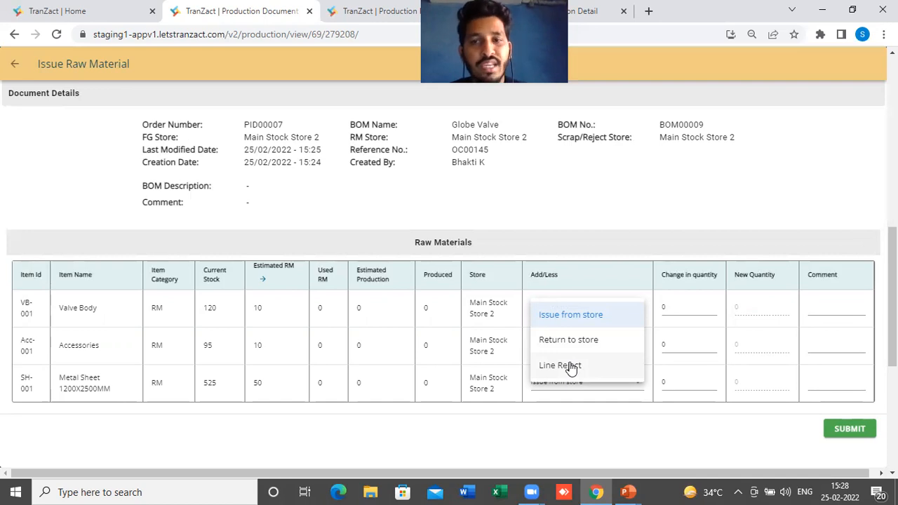
pyautogui.click(624, 223)
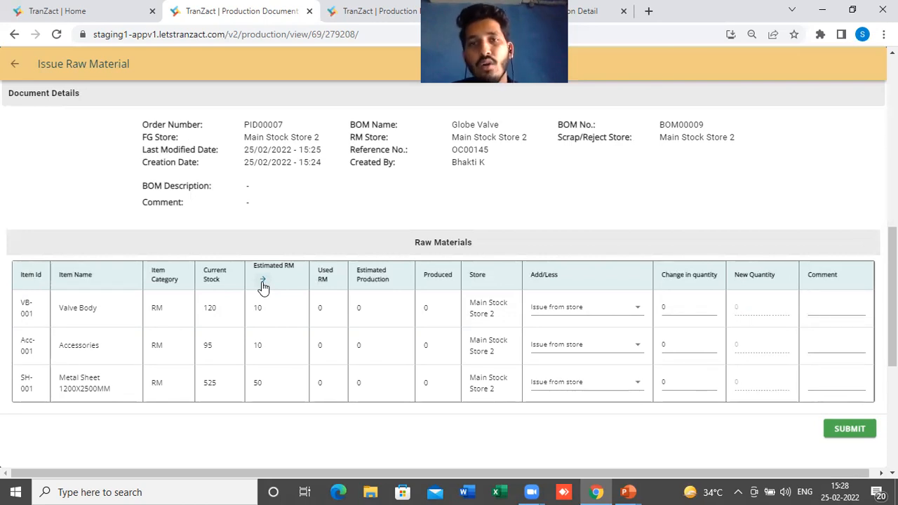
pyautogui.click(264, 281)
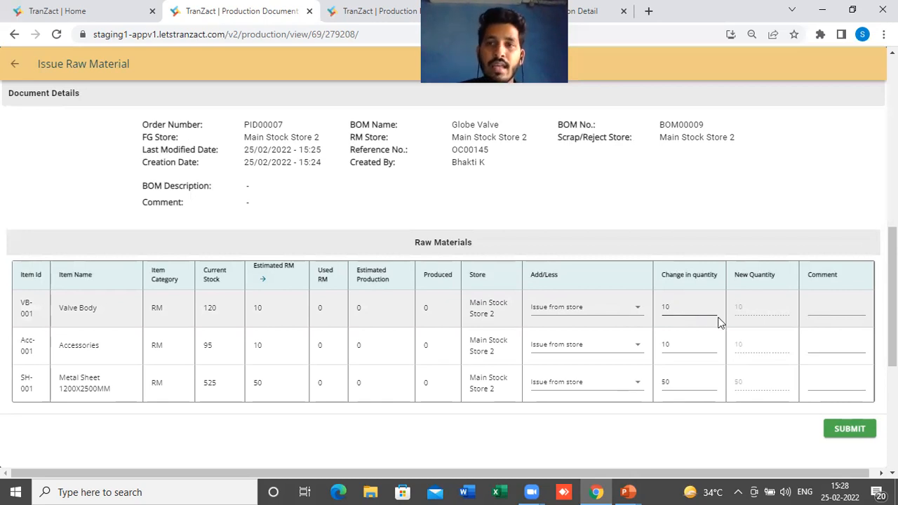
pyautogui.click(850, 427)
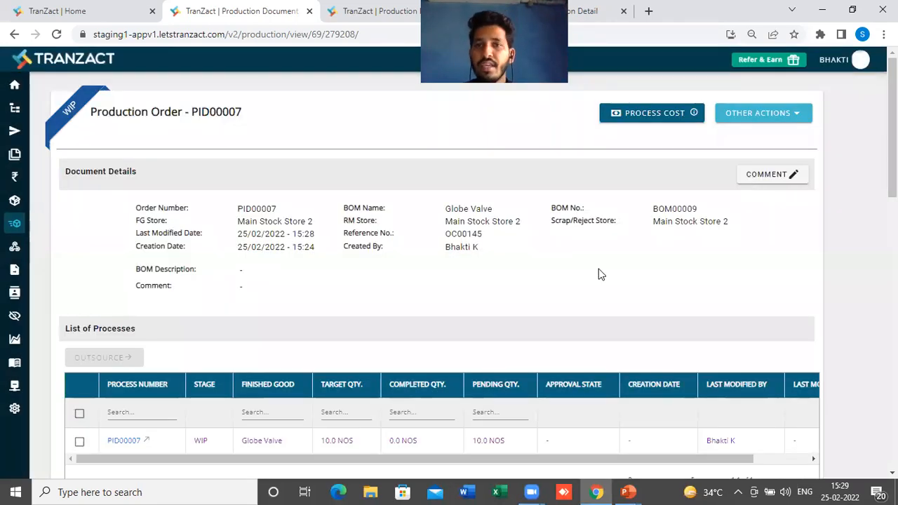
# Mark the Cutting routing stage as done without a comment, submit it, and check the order's routing section.
pyautogui.scroll(-1, 564, 320)
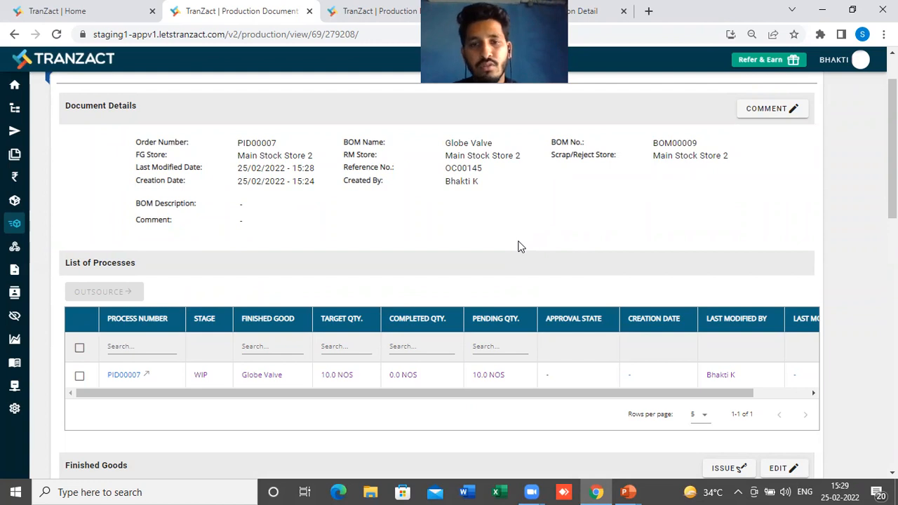
pyautogui.scroll(-5, 519, 267)
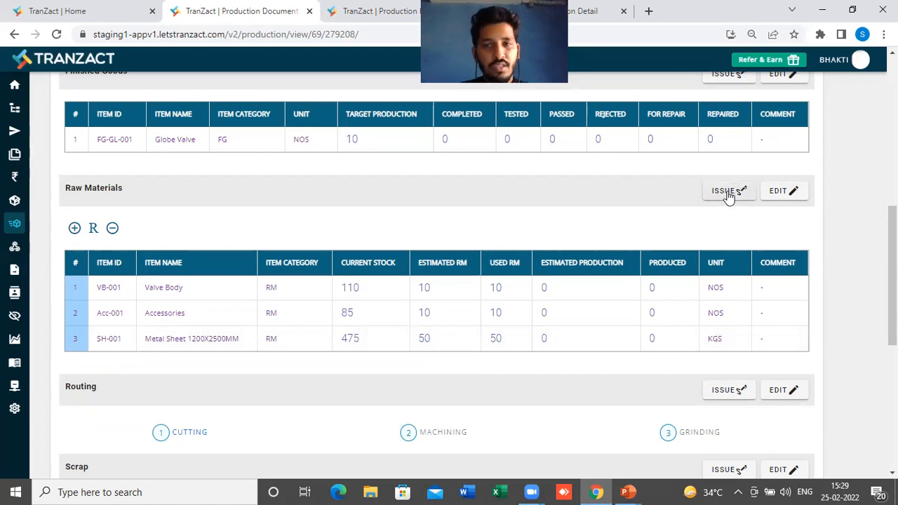
pyautogui.scroll(-1, 572, 220)
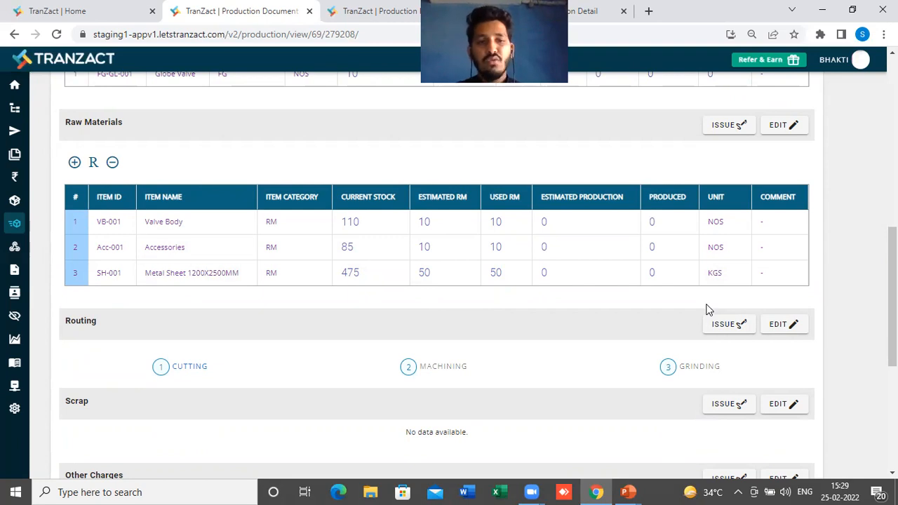
pyautogui.scroll(-2, 709, 309)
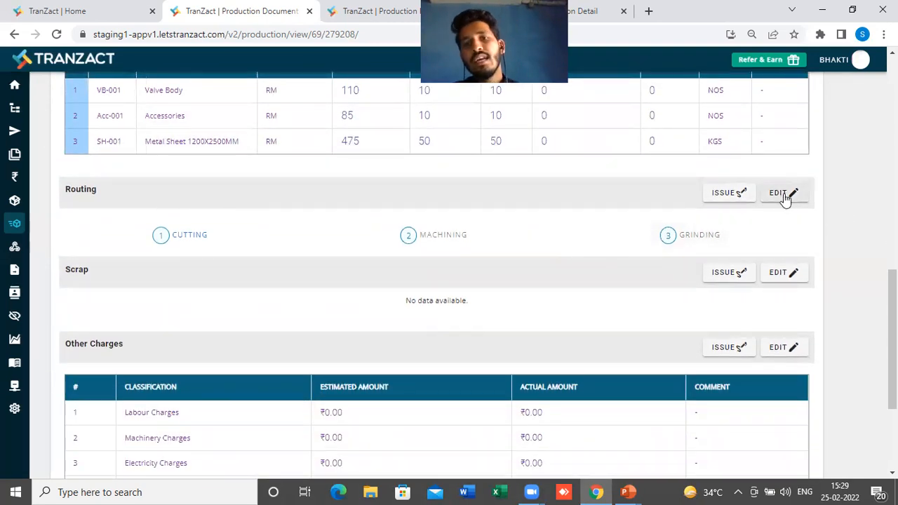
pyautogui.click(728, 193)
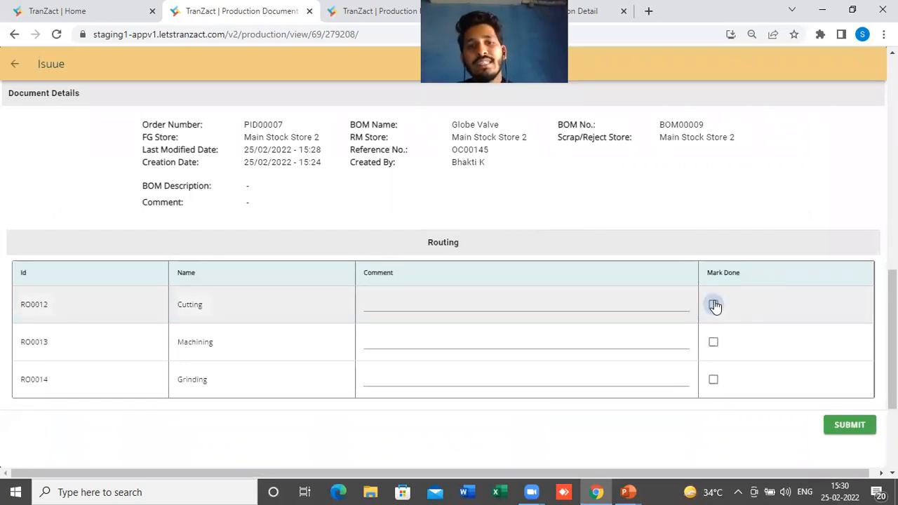
pyautogui.click(713, 306)
pyautogui.click(498, 302)
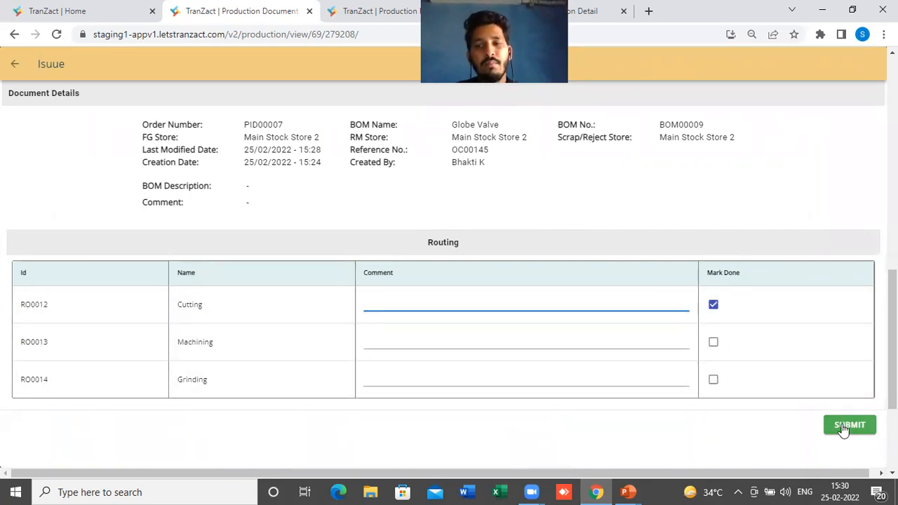
pyautogui.click(846, 426)
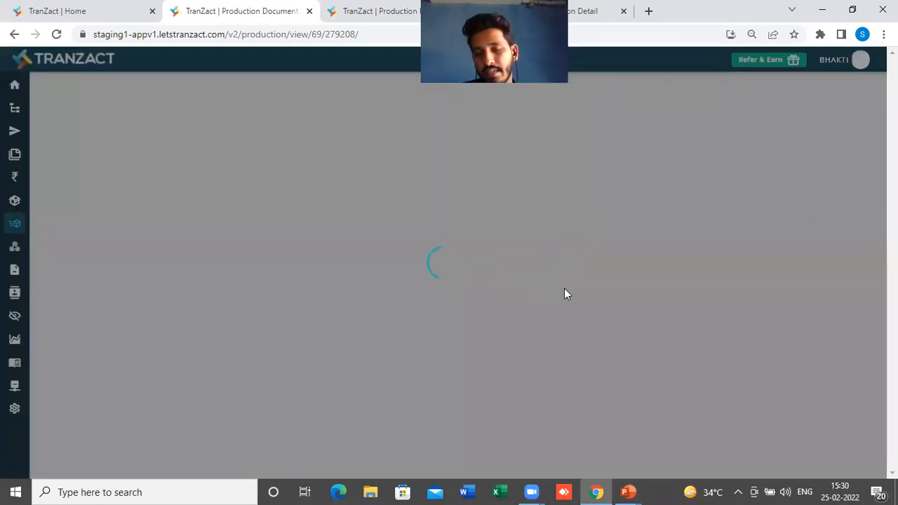
pyautogui.scroll(-4, 497, 300)
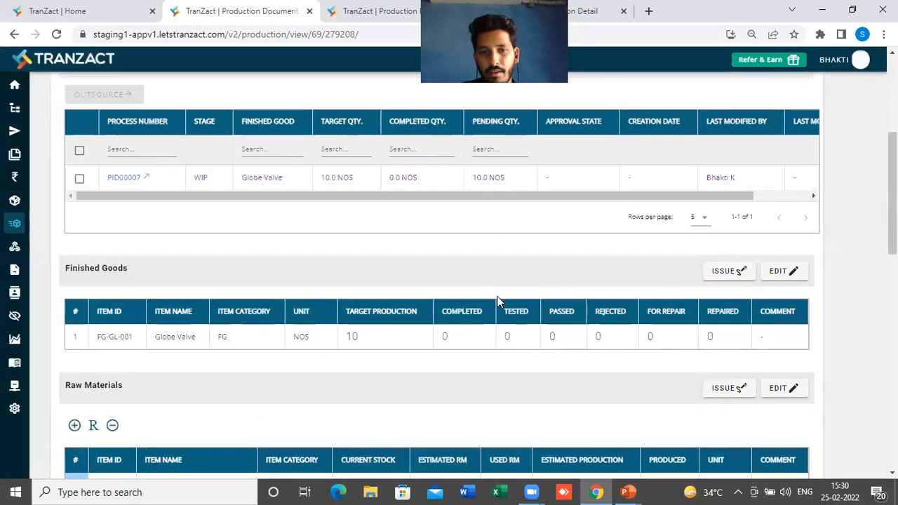
pyautogui.scroll(-5, 498, 300)
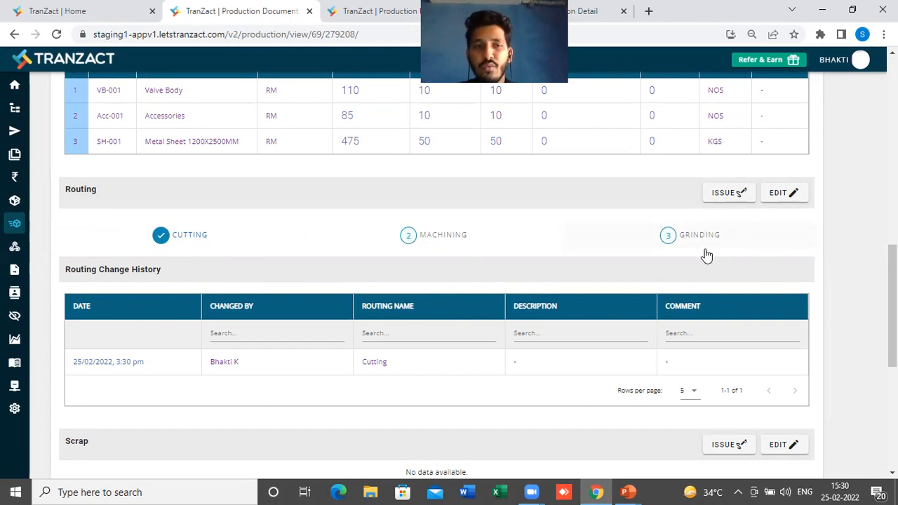
# Review the production order's routing history, scrap, other charges, attachments, finished goods and raw materials sections.
pyautogui.scroll(-1, 302, 305)
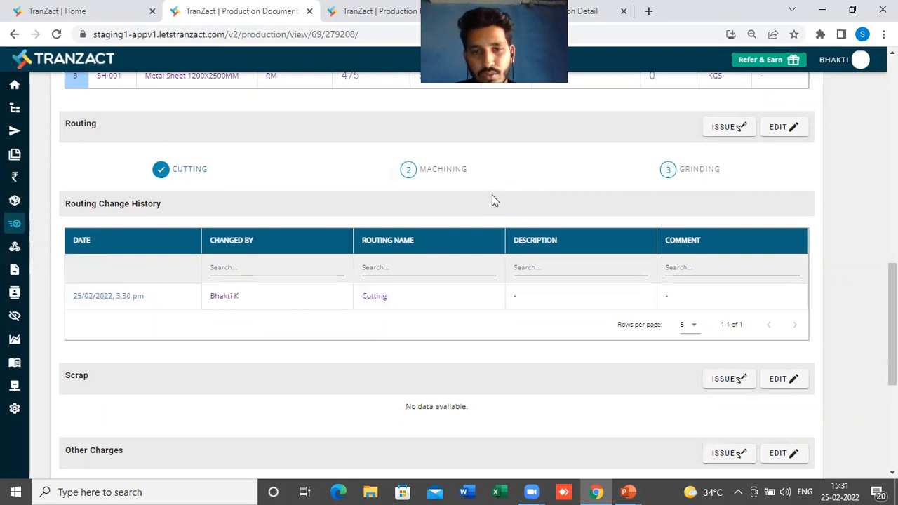
pyautogui.scroll(-2, 495, 221)
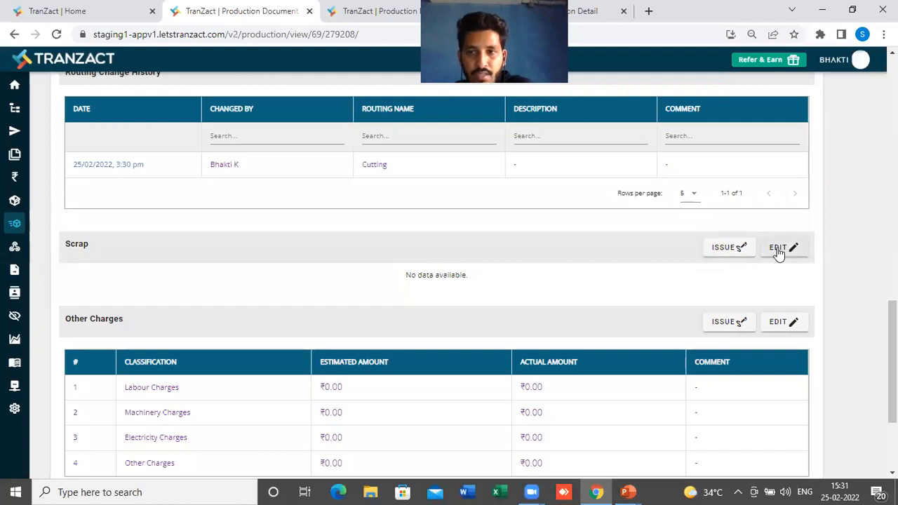
pyautogui.scroll(-1, 671, 293)
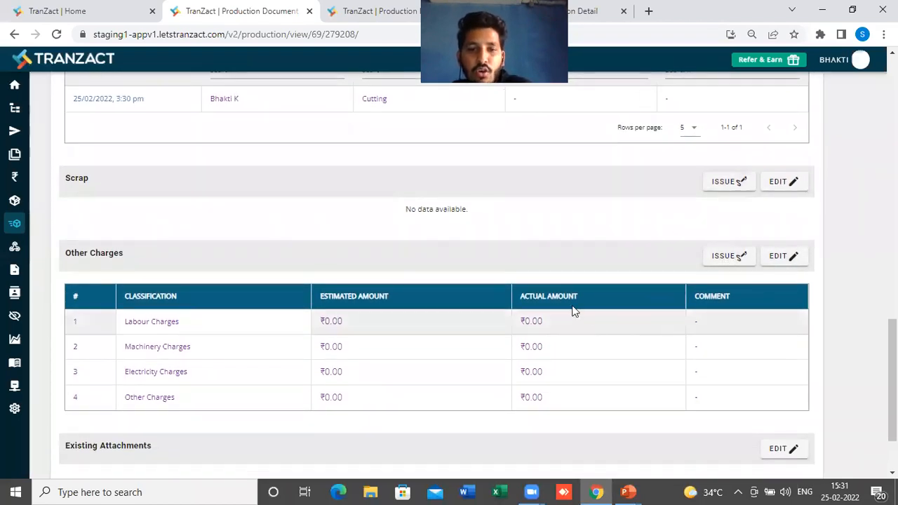
pyautogui.scroll(-2, 575, 306)
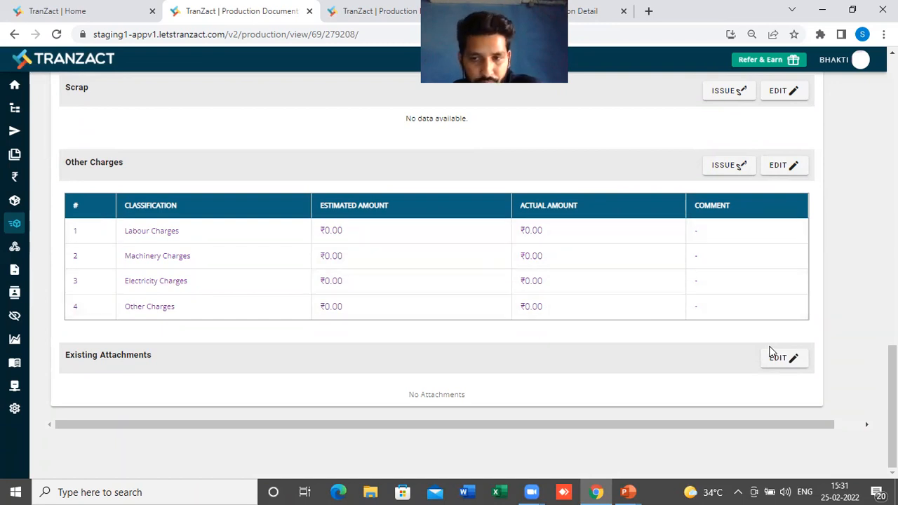
pyautogui.scroll(2, 677, 209)
pyautogui.scroll(5, 643, 335)
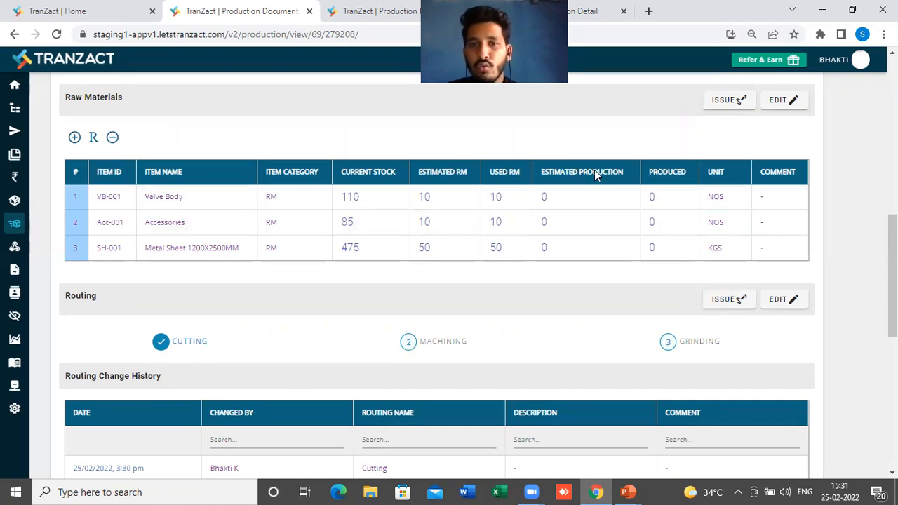
pyautogui.scroll(2, 621, 254)
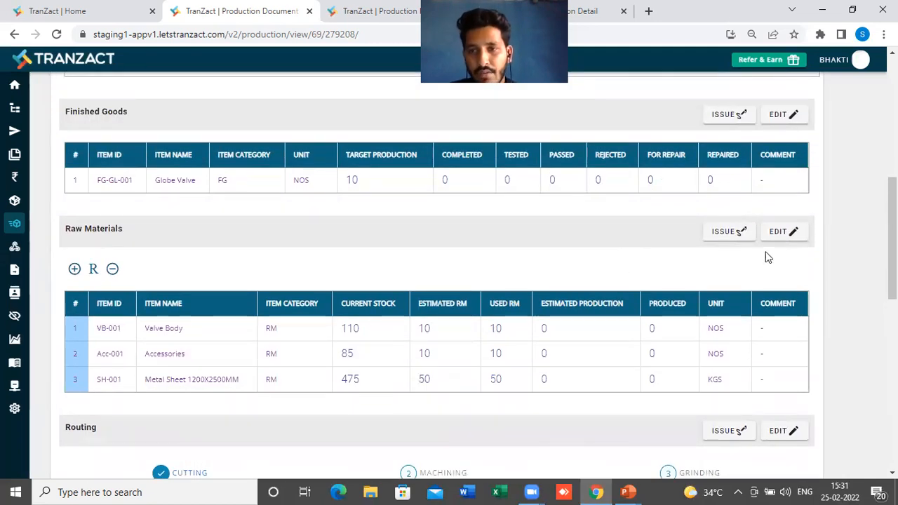
pyautogui.scroll(-1, 694, 283)
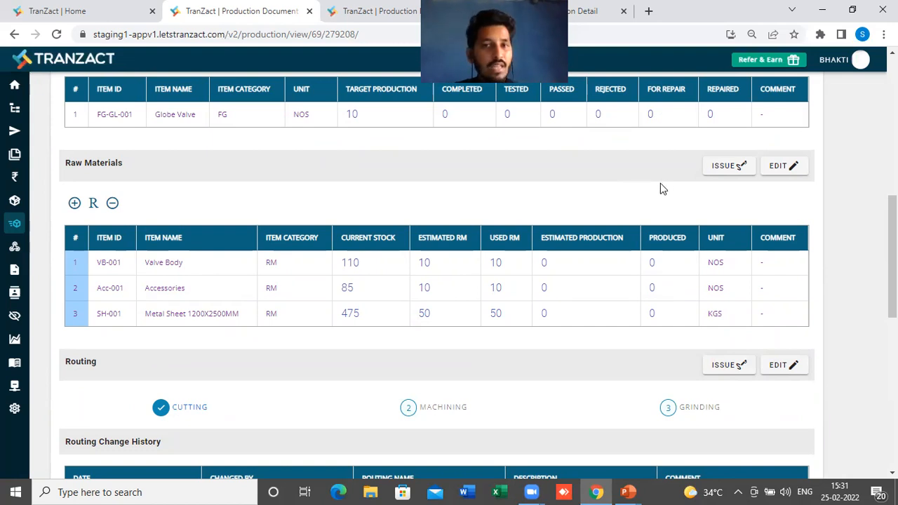
pyautogui.scroll(8, 661, 189)
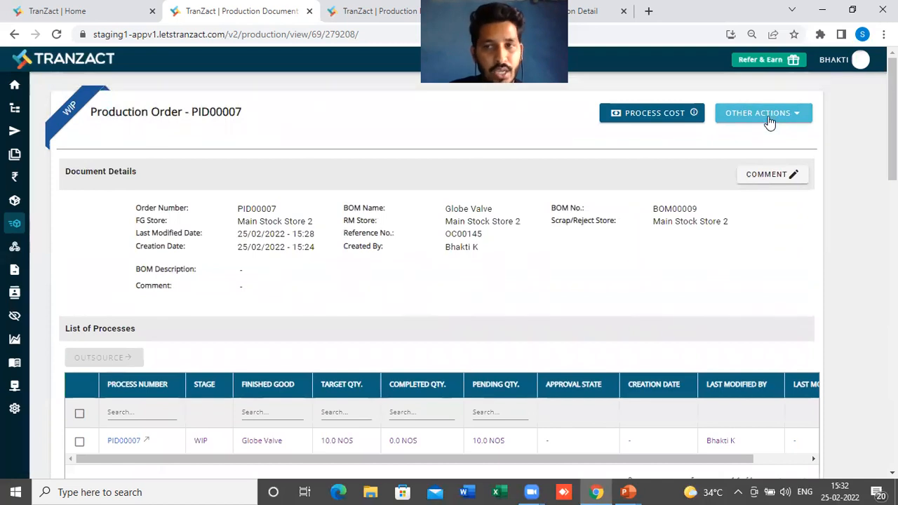
# Examine the order's combined issue form for finished goods, raw materials, scrap, routing and other charges, and leave it without submitting.
pyautogui.click(770, 117)
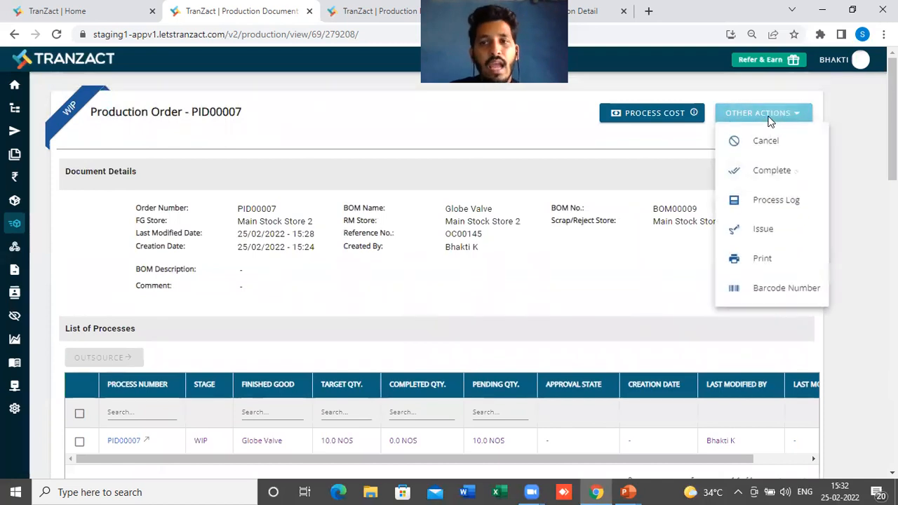
pyautogui.click(763, 232)
pyautogui.scroll(-1, 560, 206)
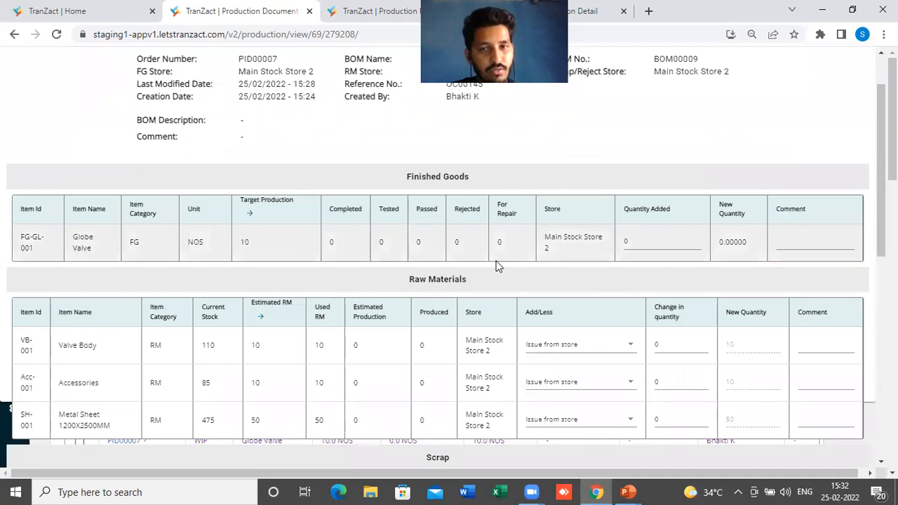
pyautogui.click(627, 242)
pyautogui.scroll(-1, 629, 244)
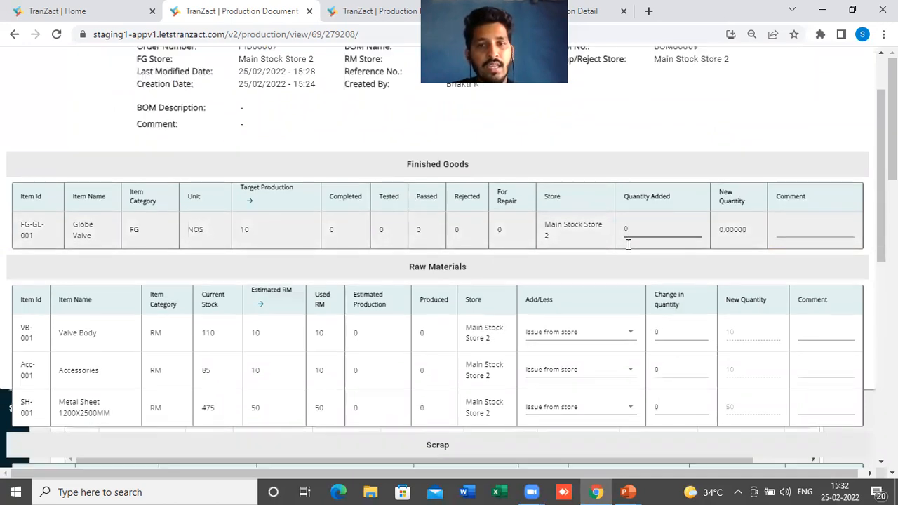
pyautogui.scroll(-2, 617, 242)
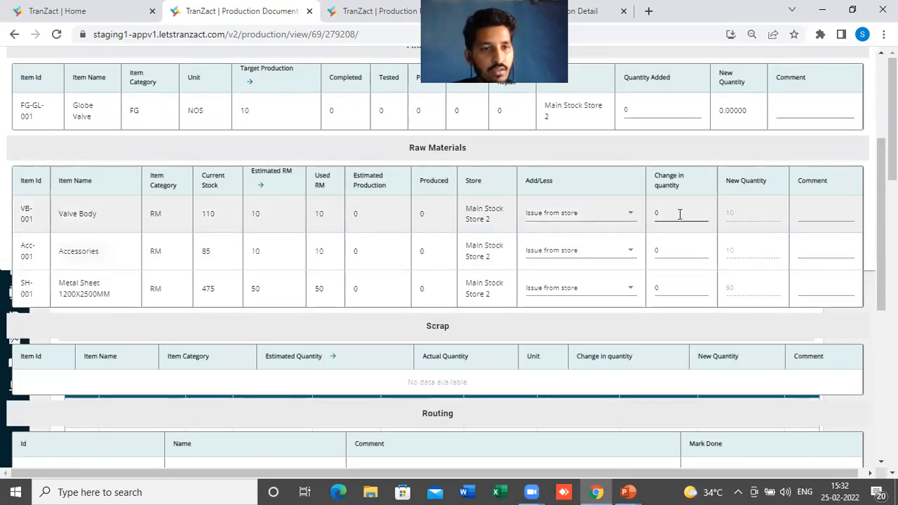
pyautogui.scroll(-2, 680, 214)
pyautogui.scroll(1, 659, 183)
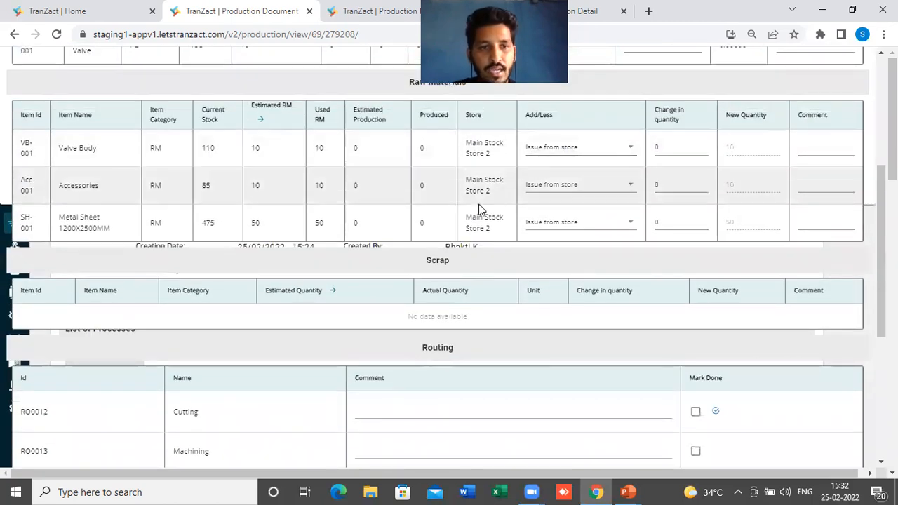
pyautogui.scroll(-1, 481, 224)
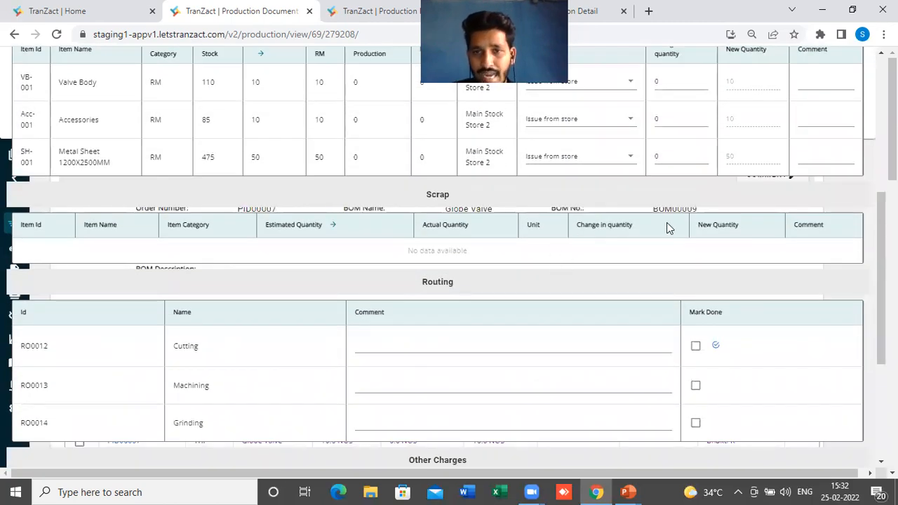
pyautogui.scroll(-3, 667, 227)
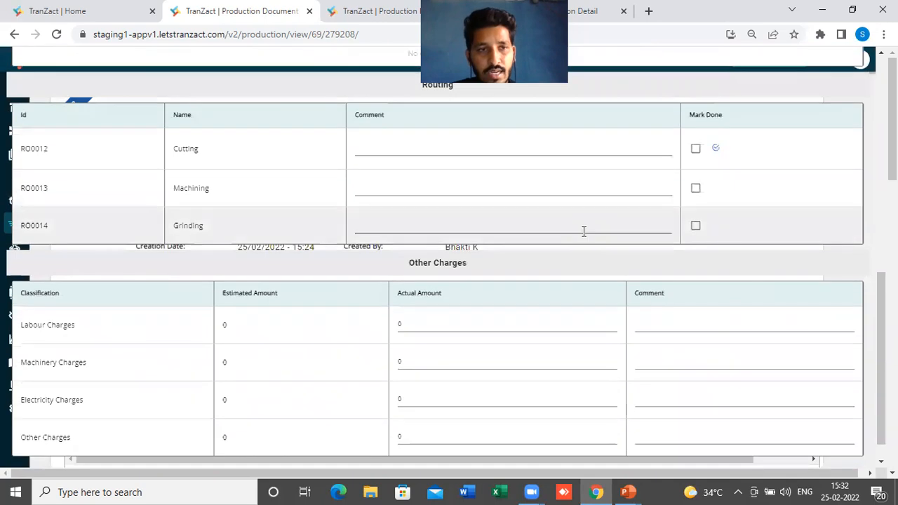
pyautogui.scroll(-1, 515, 261)
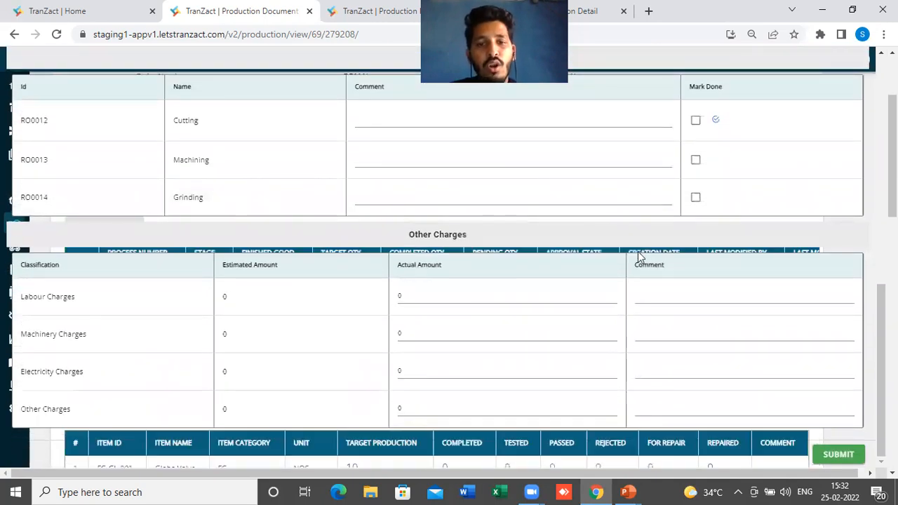
pyautogui.scroll(1, 637, 255)
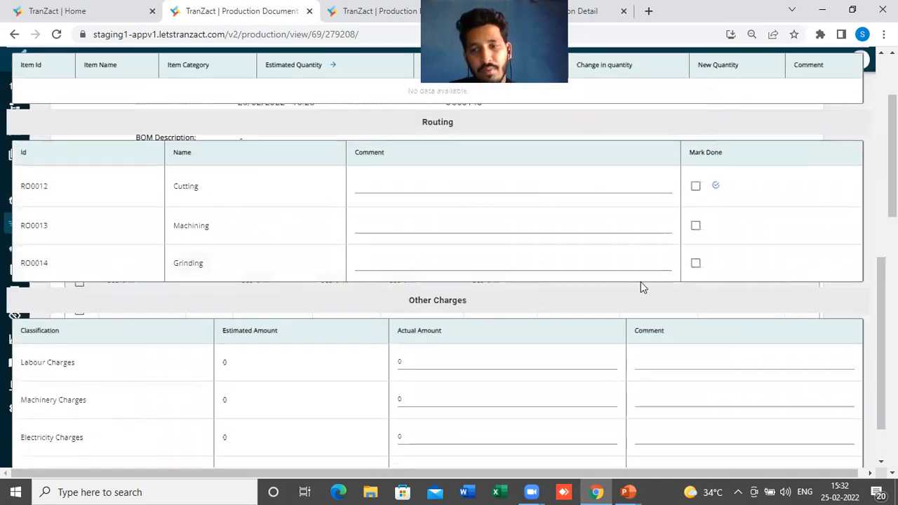
pyautogui.scroll(-1, 642, 286)
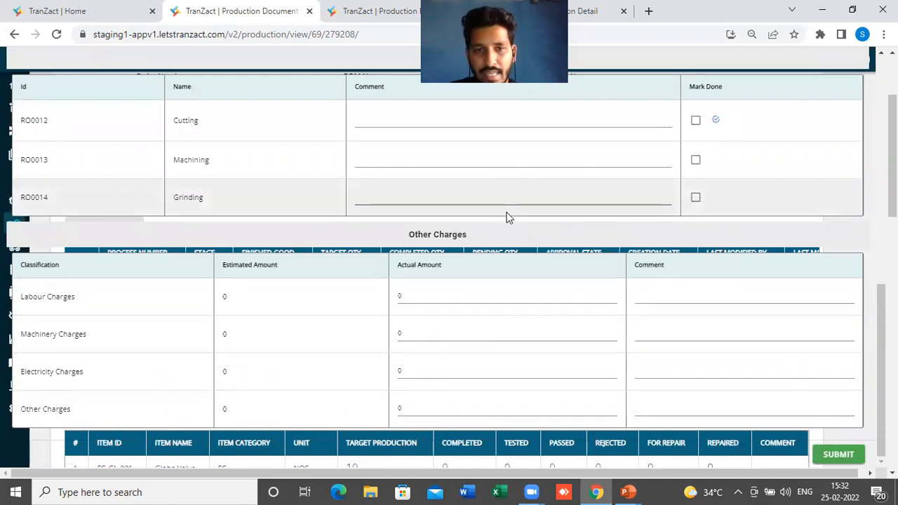
pyautogui.scroll(1, 338, 290)
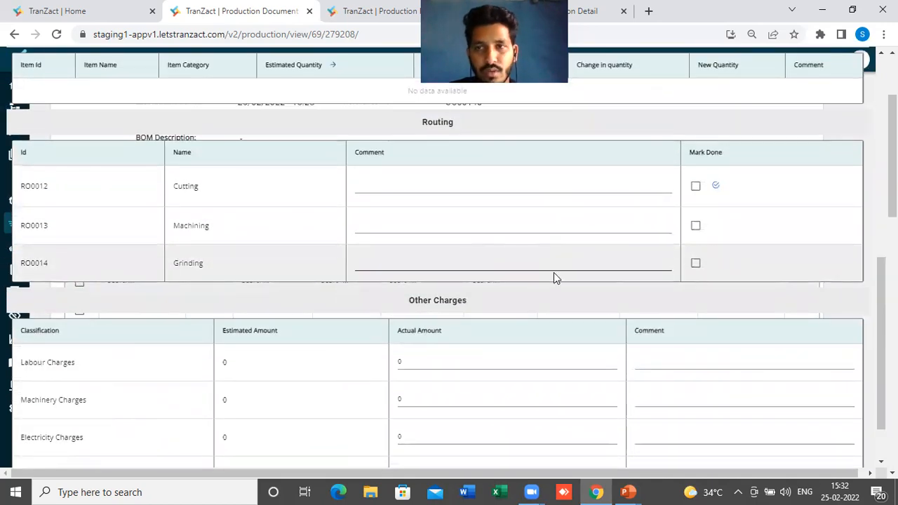
pyautogui.scroll(3, 529, 256)
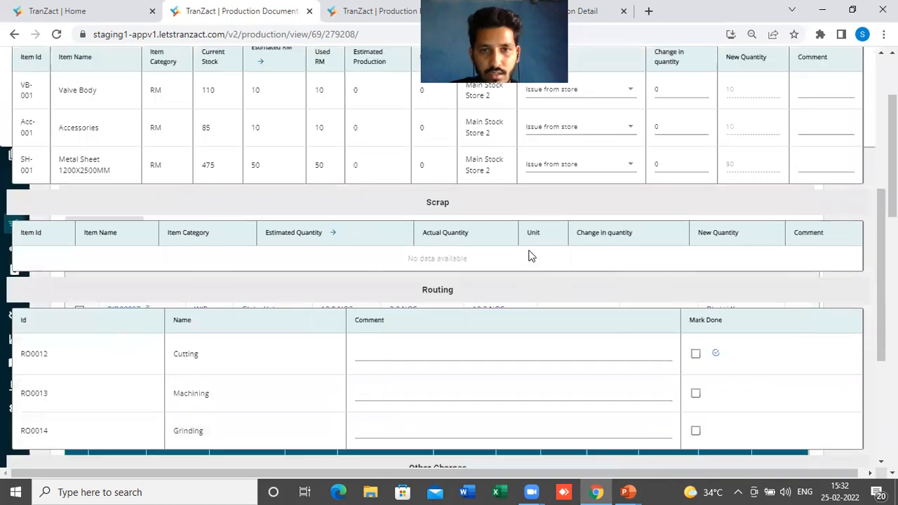
pyautogui.scroll(5, 529, 256)
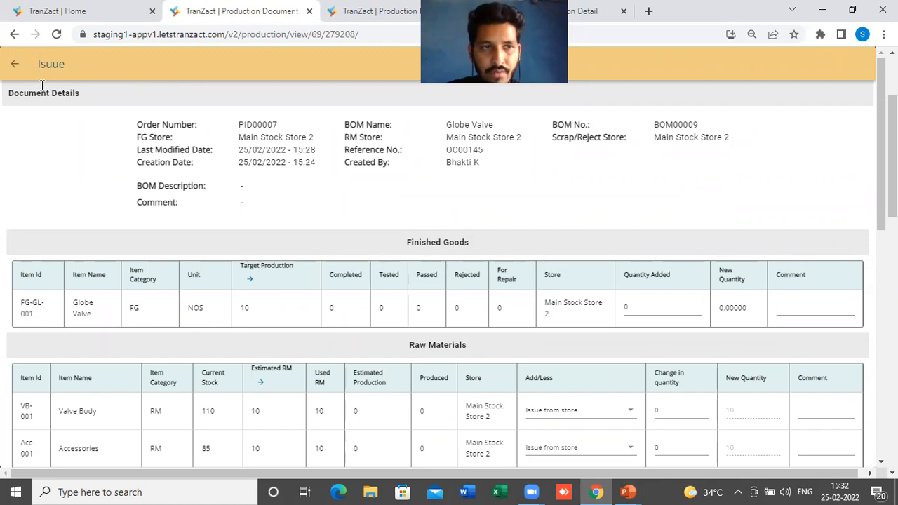
pyautogui.click(15, 64)
# Issue 10 Globe Valves as completed finished goods on the production order and submit the quantity.
pyautogui.scroll(-2, 701, 302)
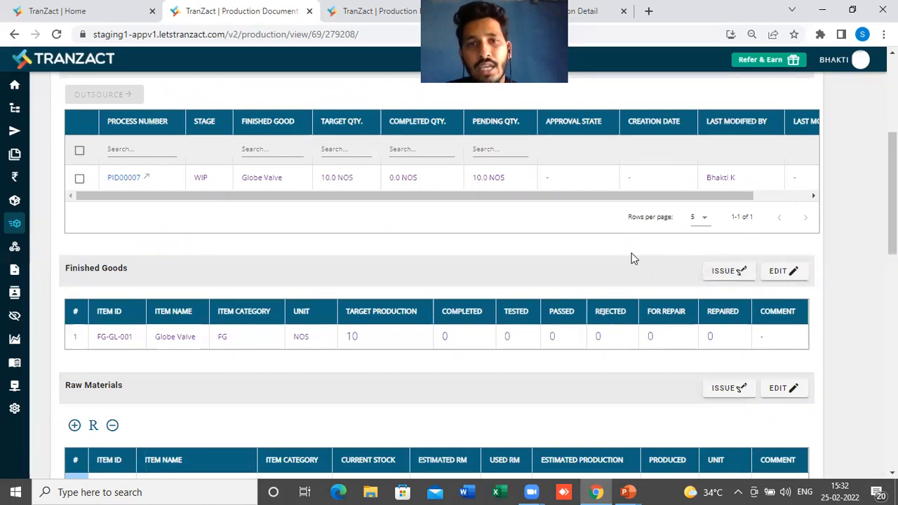
pyautogui.scroll(3, 738, 178)
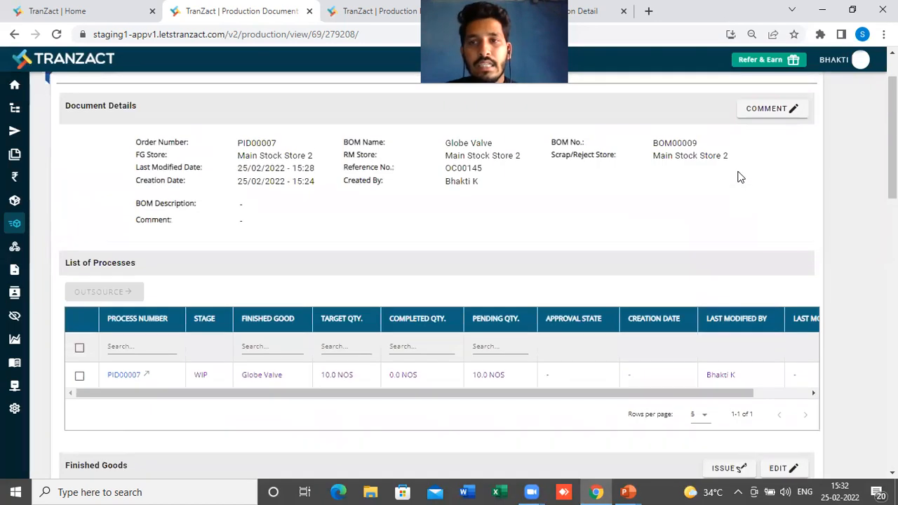
pyautogui.scroll(-2, 670, 235)
pyautogui.scroll(-1, 667, 243)
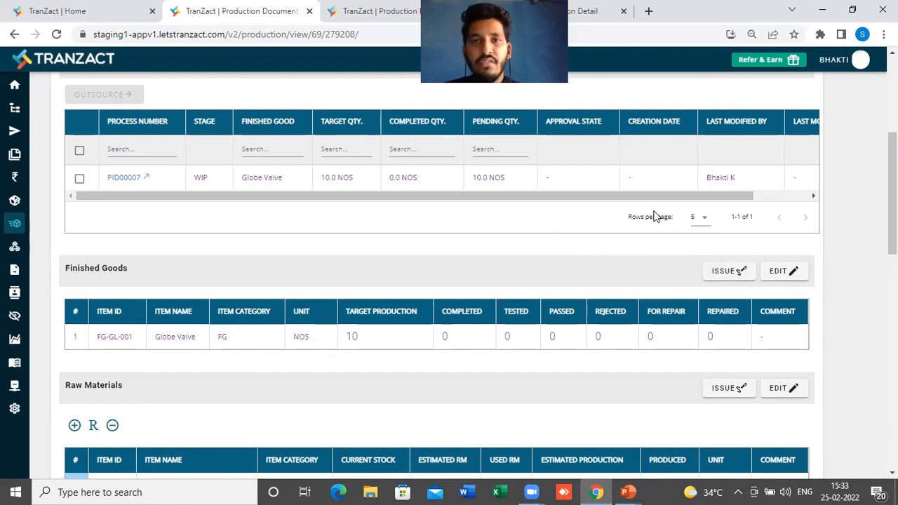
pyautogui.scroll(3, 701, 204)
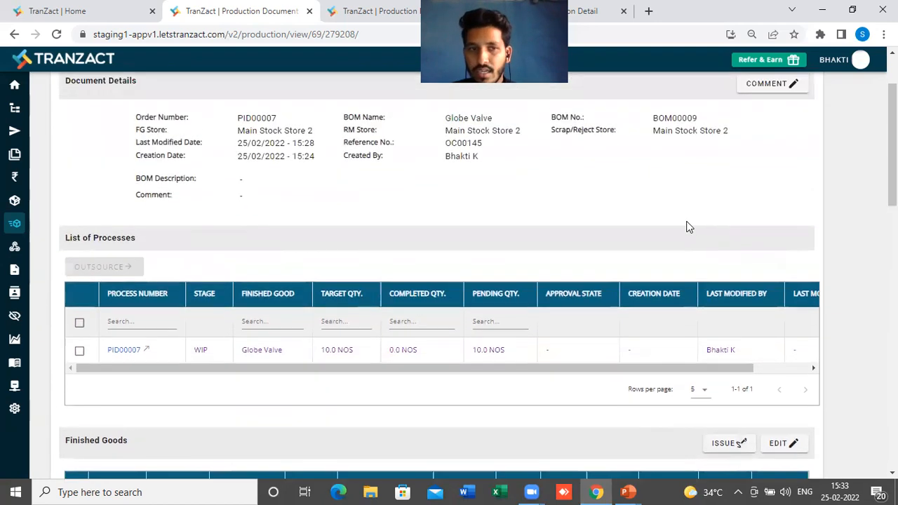
pyautogui.scroll(-2, 673, 231)
pyautogui.scroll(-2, 639, 244)
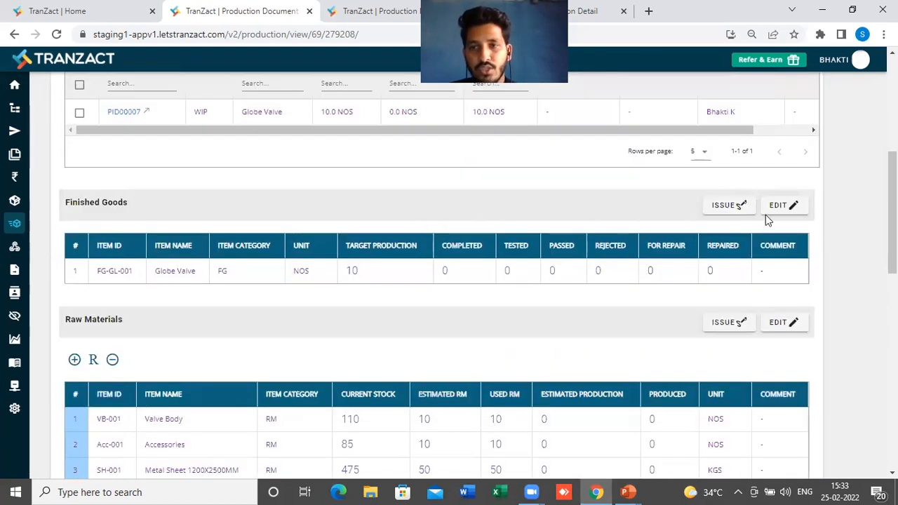
pyautogui.click(730, 207)
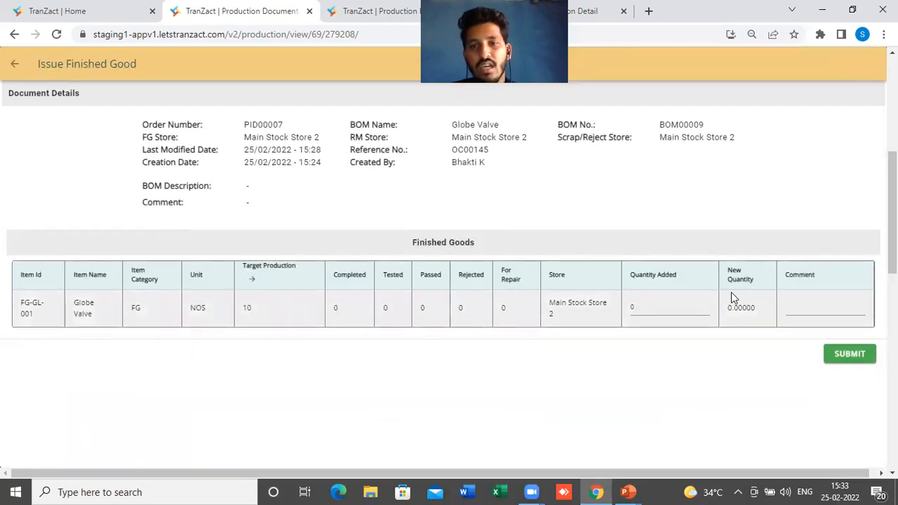
pyautogui.doubleClick(640, 307)
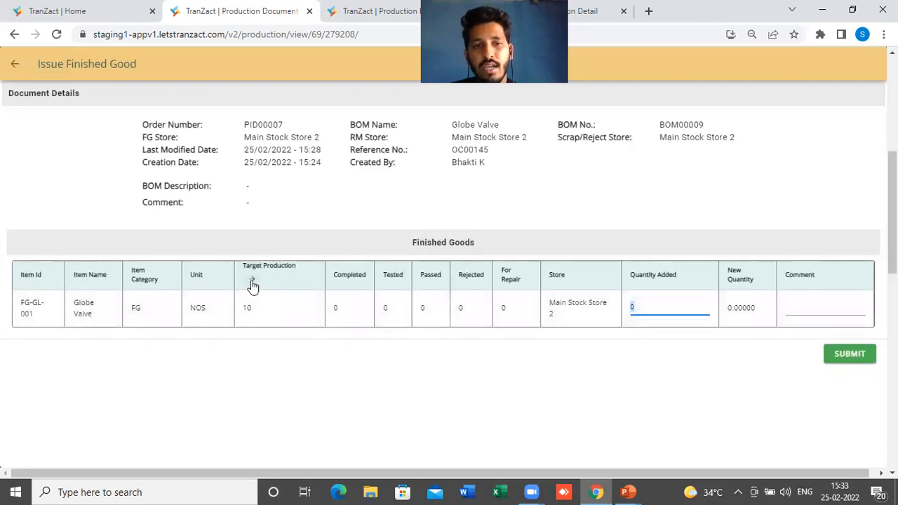
pyautogui.write('10')
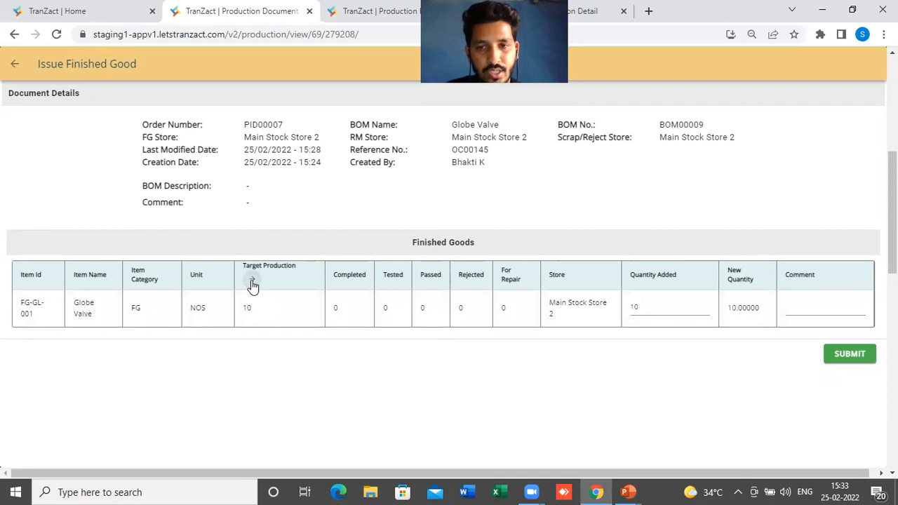
pyautogui.click(847, 355)
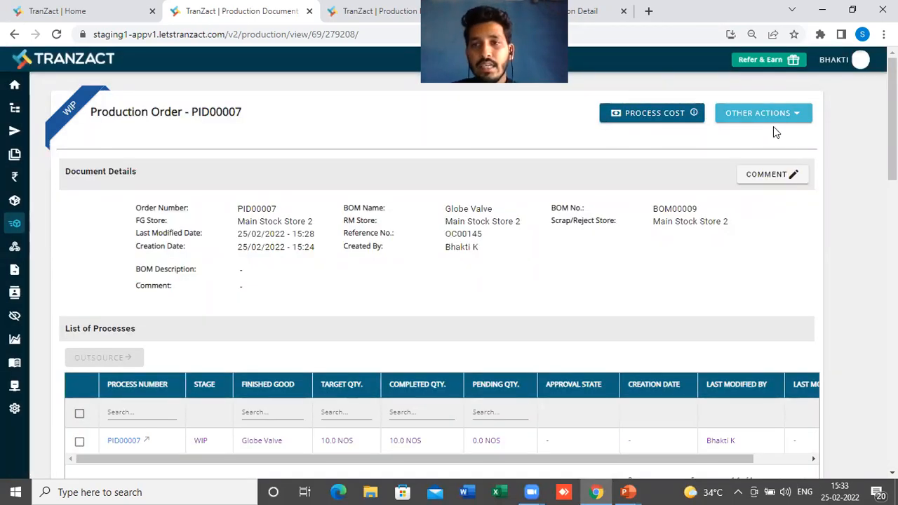
# Open the production process list in a separate tab and review its process stage, status and type filter options.
pyautogui.click(774, 114)
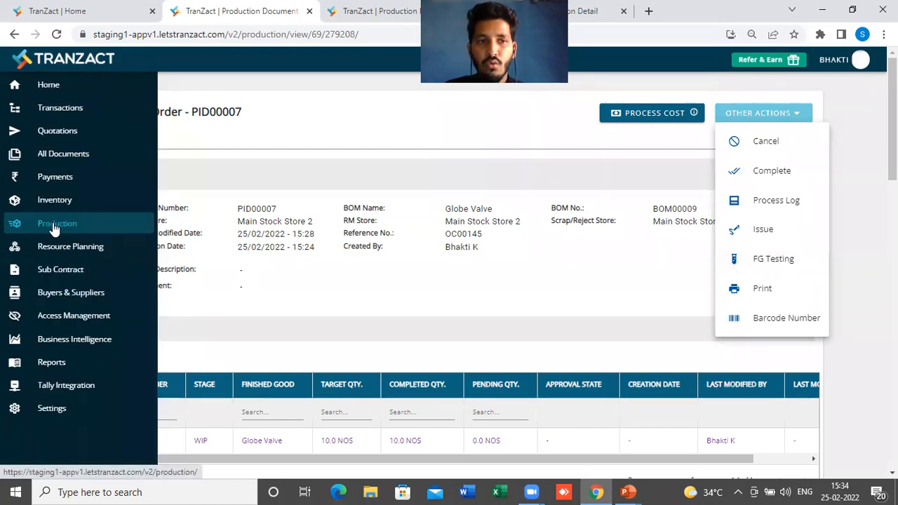
pyautogui.middleClick(54, 229)
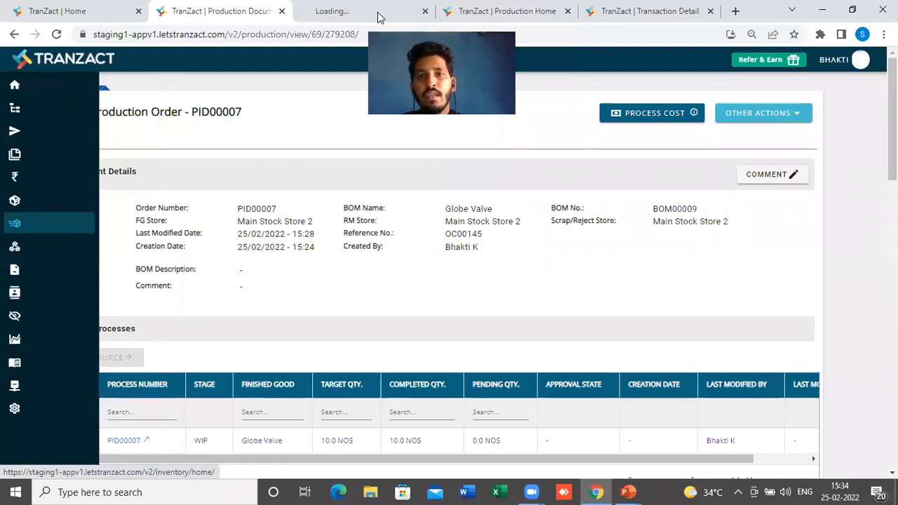
pyautogui.hotkey('ctrl', 'Tab')
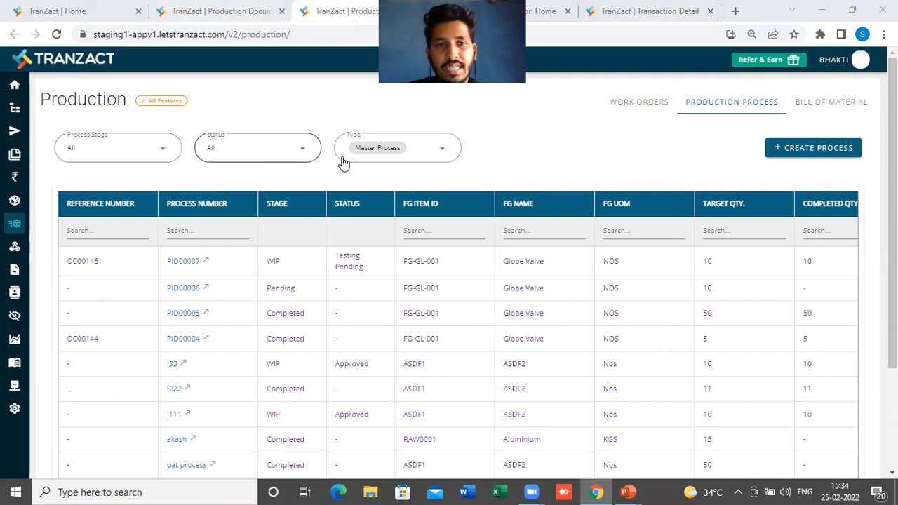
pyautogui.click(165, 151)
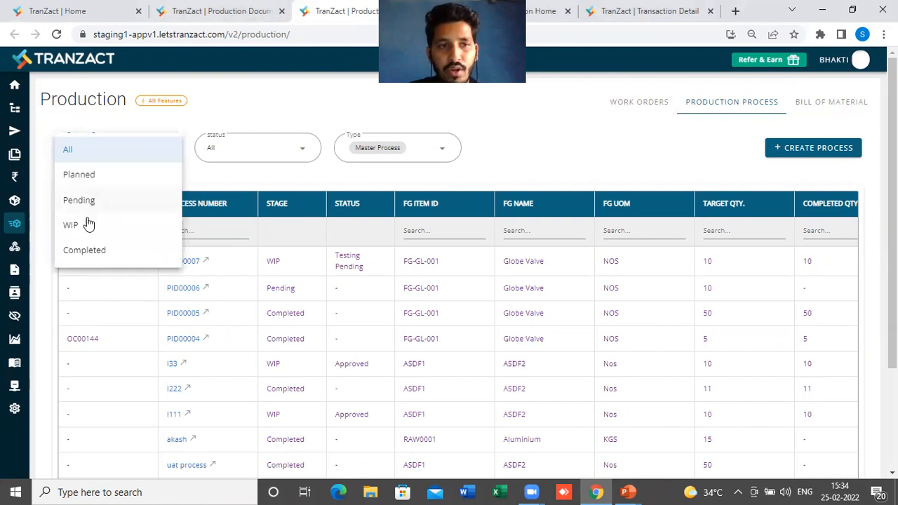
pyautogui.click(241, 149)
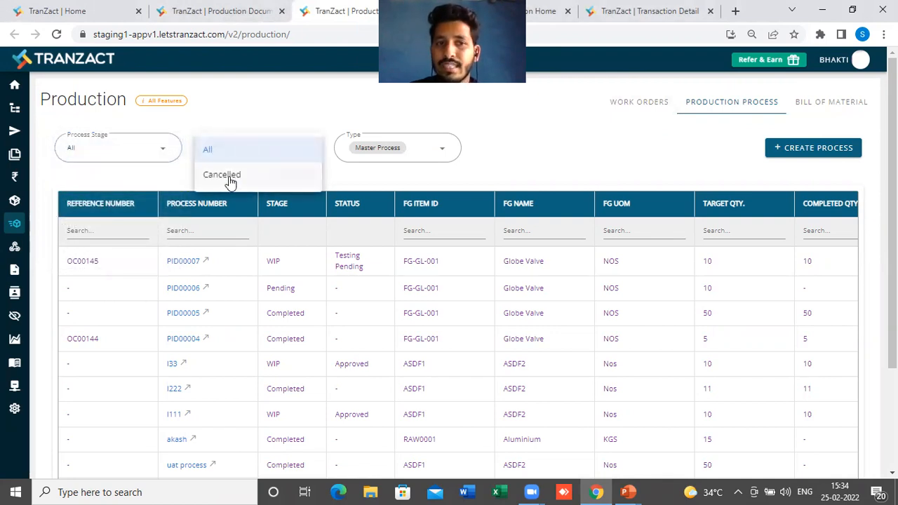
pyautogui.click(425, 154)
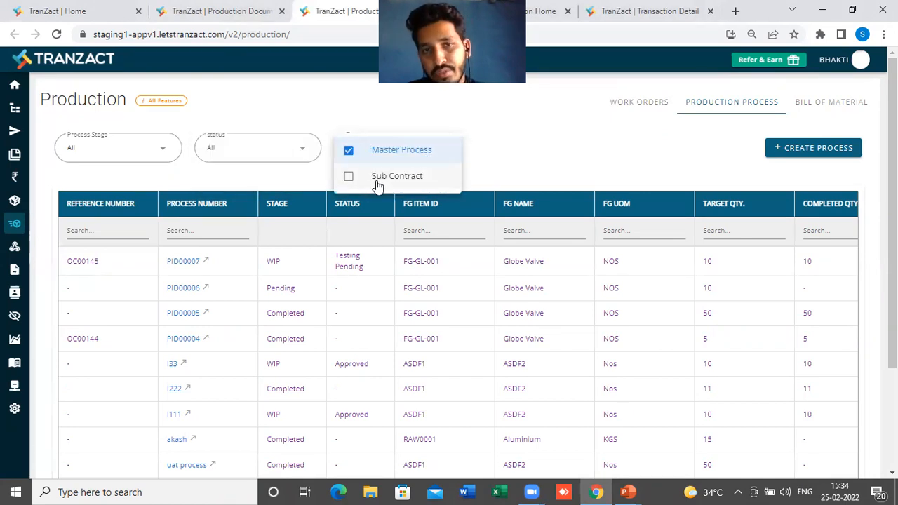
pyautogui.click(528, 149)
# Filter the production processes to the WIP stage with the Testing Pending status.
pyautogui.click(147, 151)
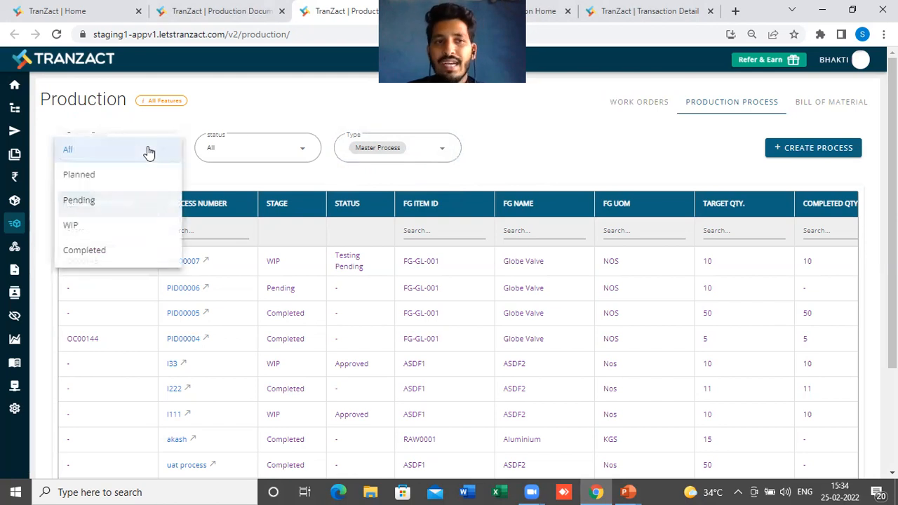
pyautogui.click(79, 224)
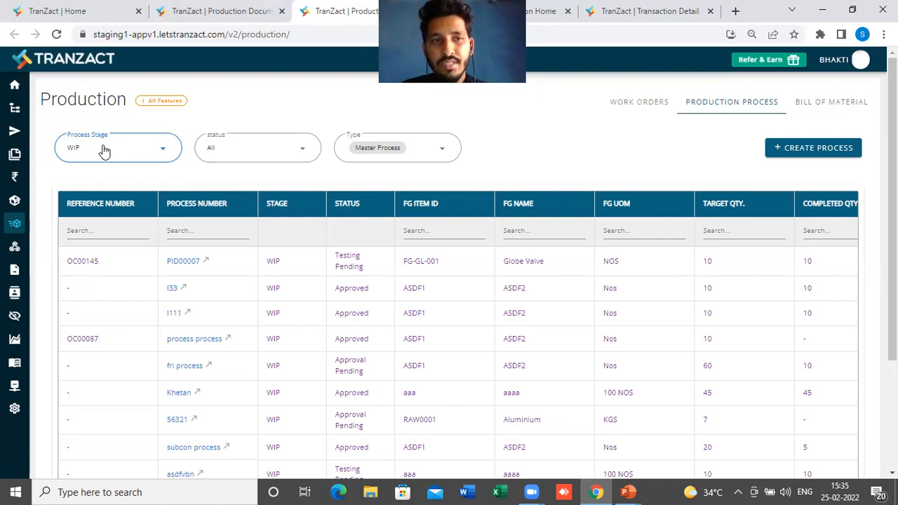
pyautogui.click(286, 153)
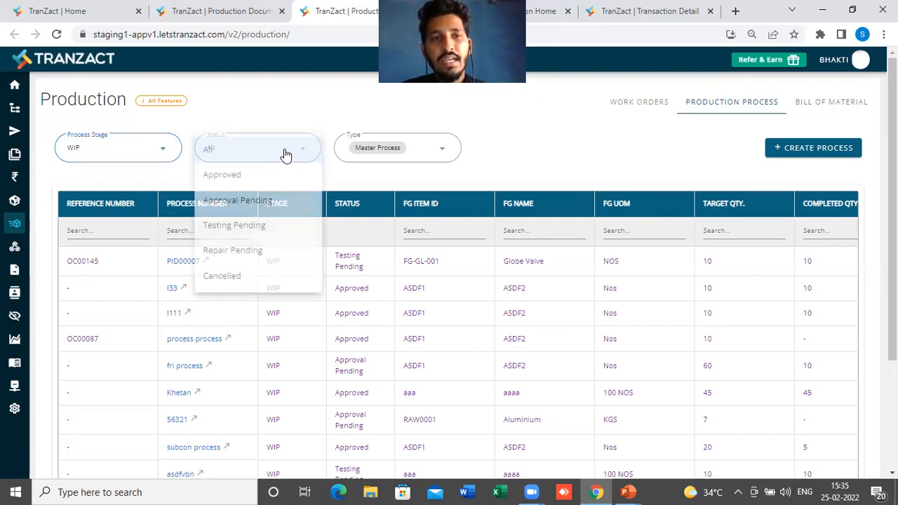
pyautogui.click(244, 230)
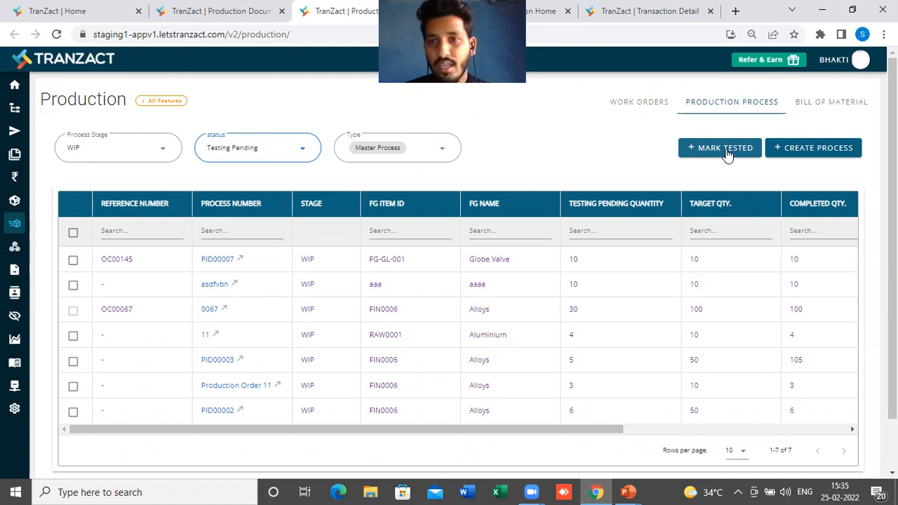
# Mark the processes 11, PID00003, Production Order 11 and PID00002 as tested in bulk.
pyautogui.click(73, 335)
pyautogui.click(73, 361)
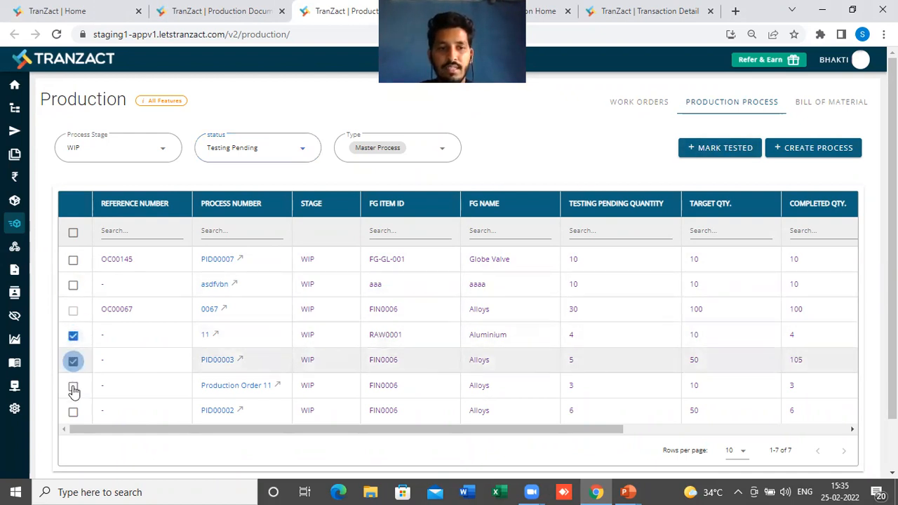
pyautogui.click(73, 386)
pyautogui.click(73, 412)
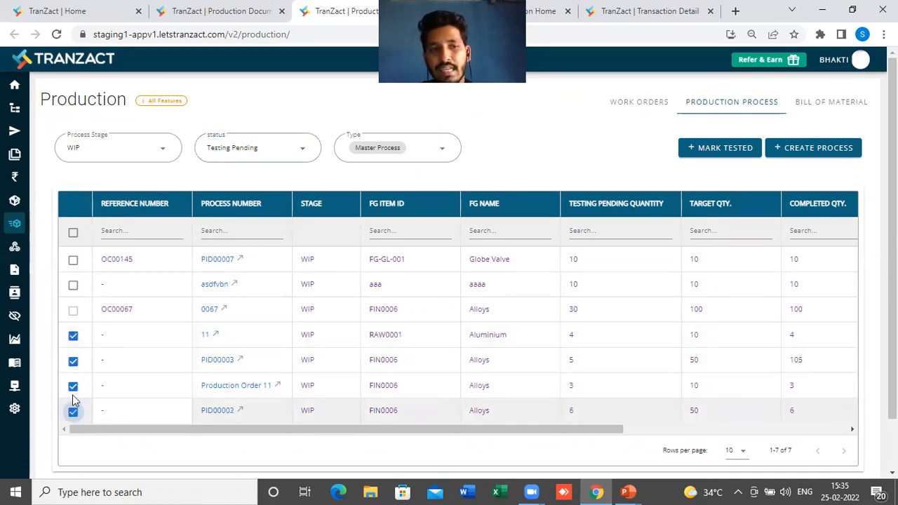
pyautogui.click(724, 150)
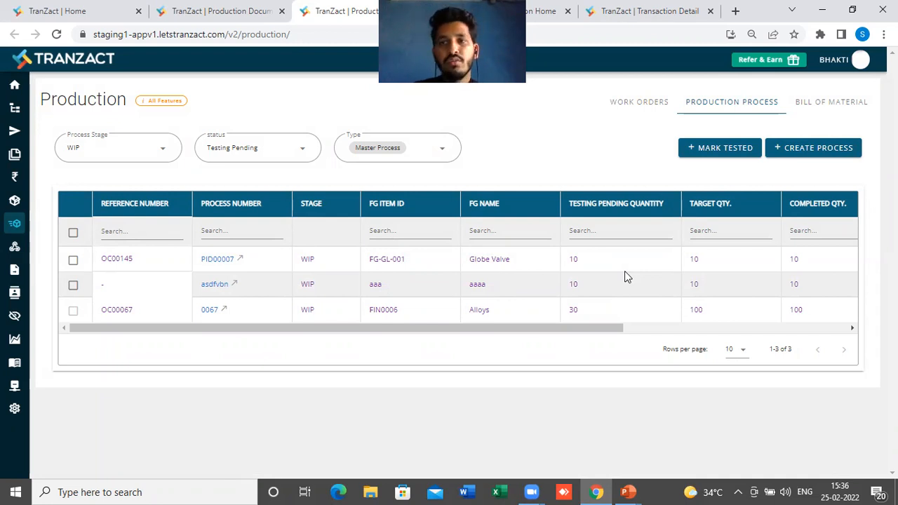
# Submit FG testing for the Globe Valve order PID00007 with 10 tested, 10 passed, 0 for repair and no comment.
pyautogui.click(218, 259)
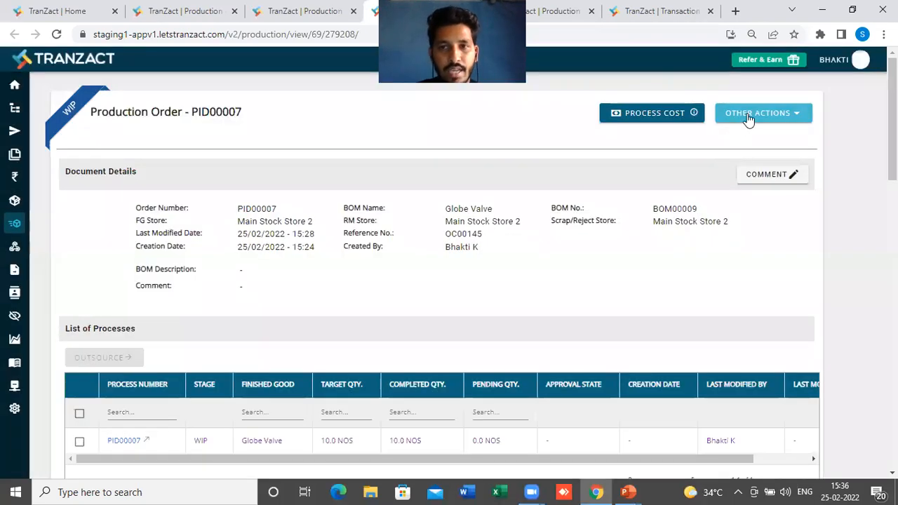
pyautogui.click(750, 118)
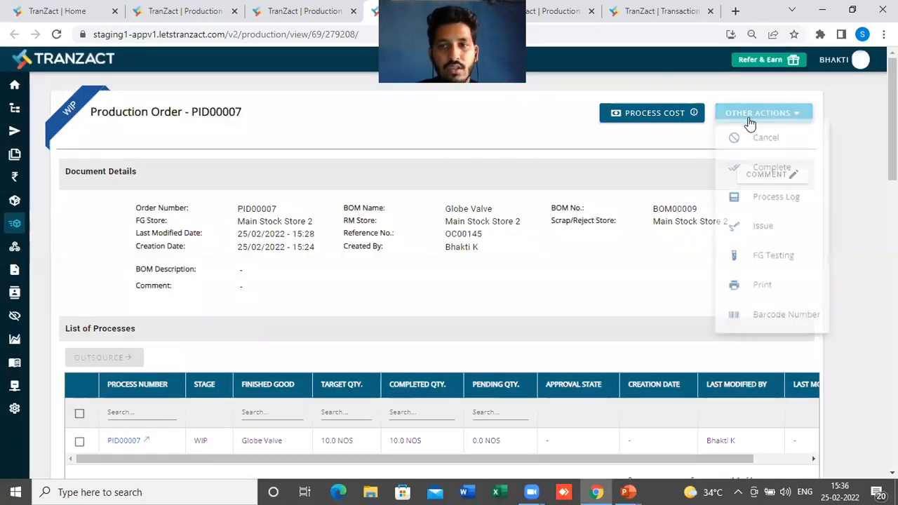
pyautogui.click(780, 259)
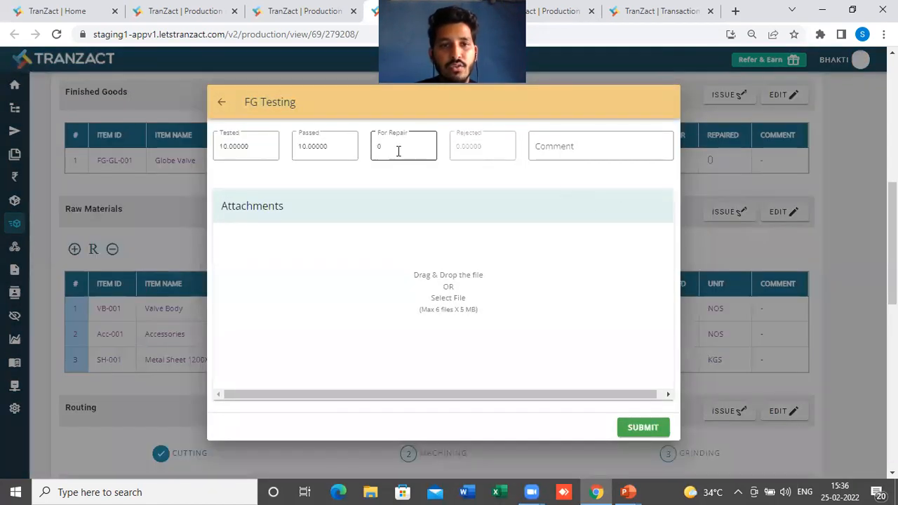
pyautogui.click(257, 149)
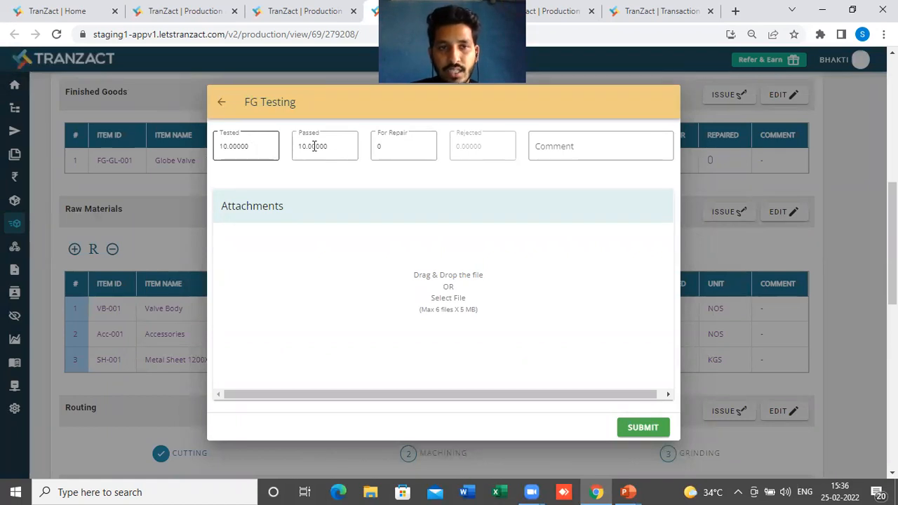
pyautogui.click(379, 149)
pyautogui.write('0')
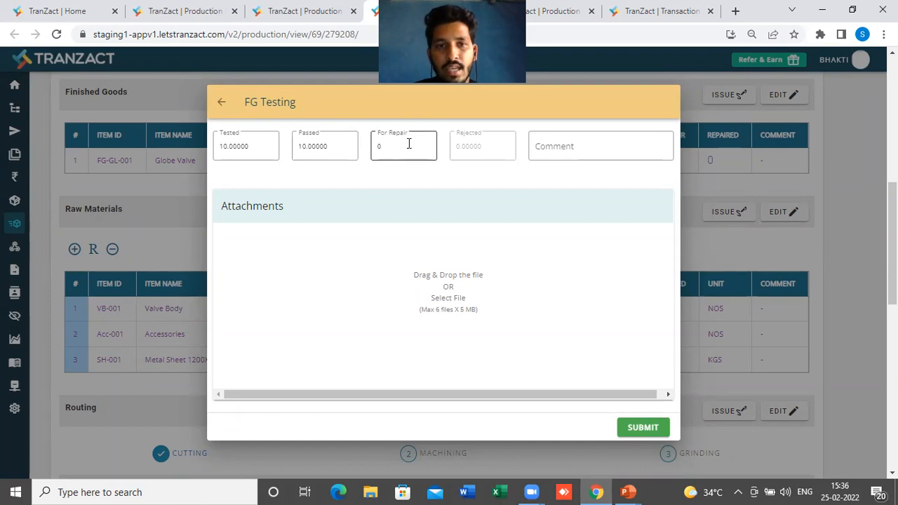
pyautogui.click(568, 147)
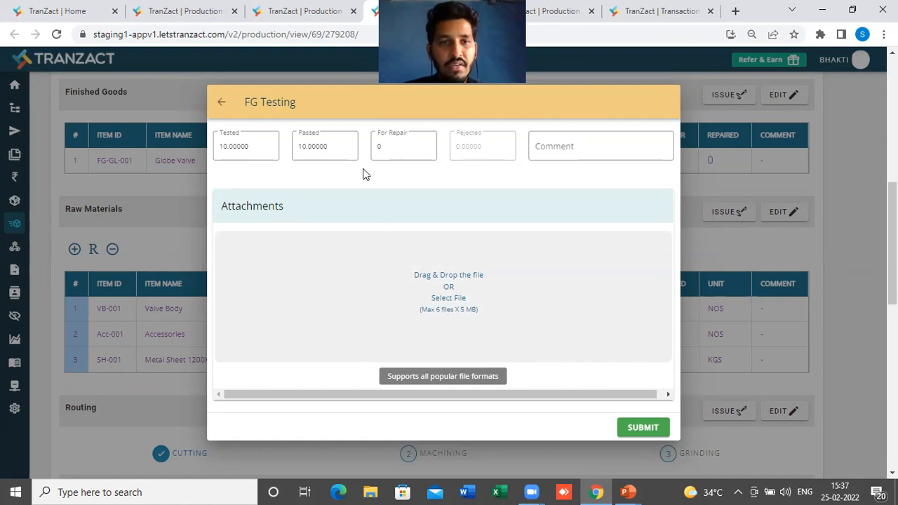
pyautogui.click(239, 145)
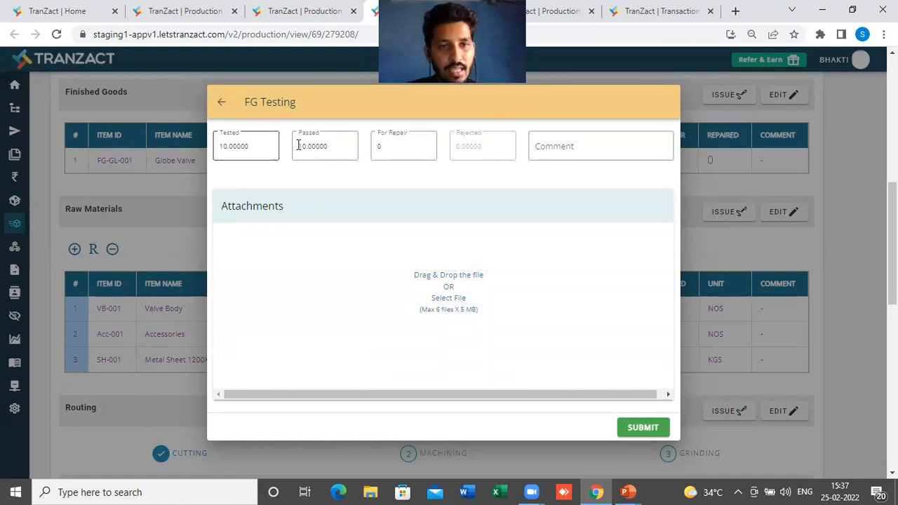
pyautogui.click(643, 428)
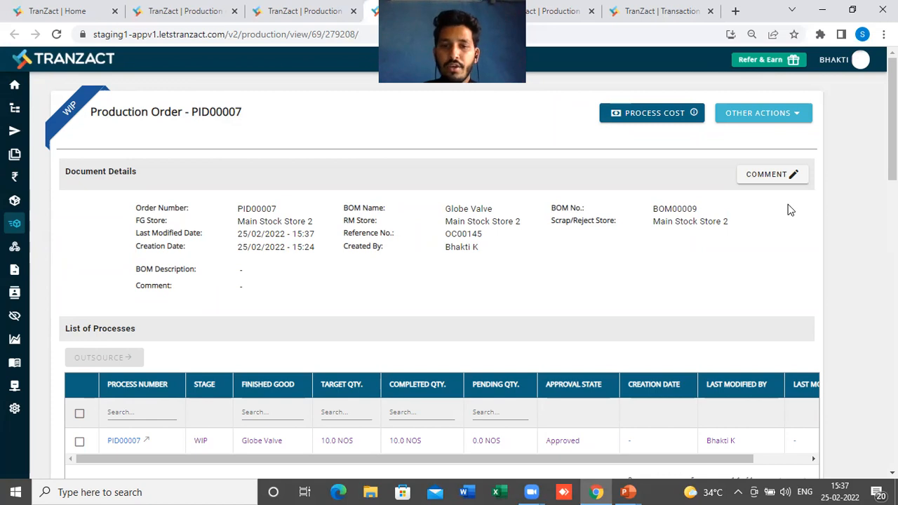
# Review the order's process list, finished goods testing quantities and process log, and close the log.
pyautogui.scroll(-2, 545, 334)
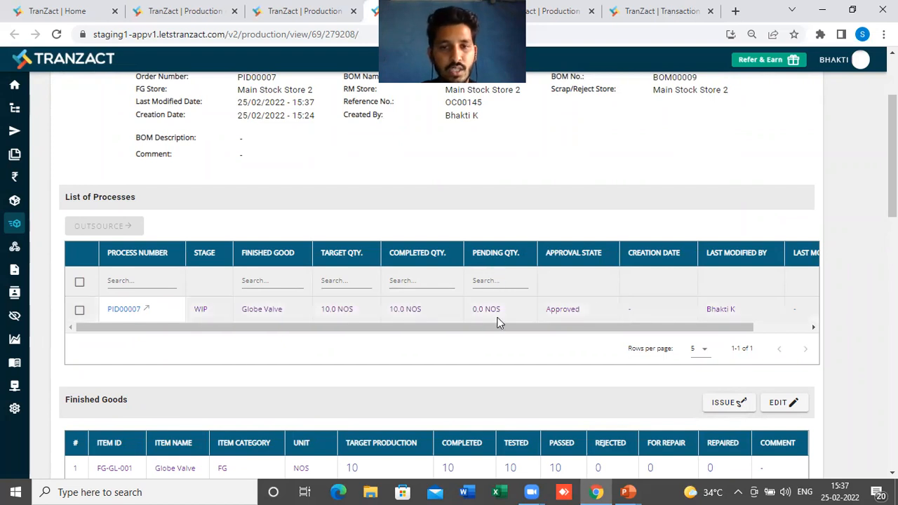
pyautogui.scroll(-1, 708, 308)
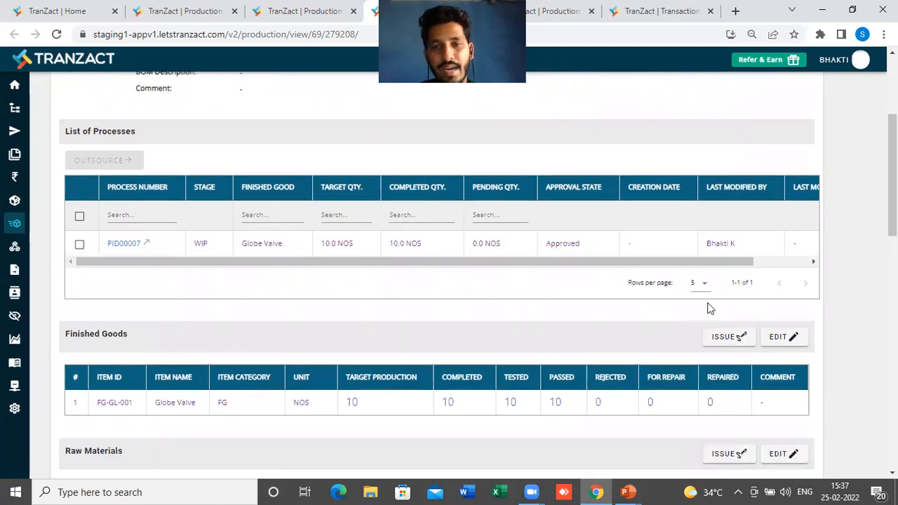
pyautogui.scroll(3, 708, 307)
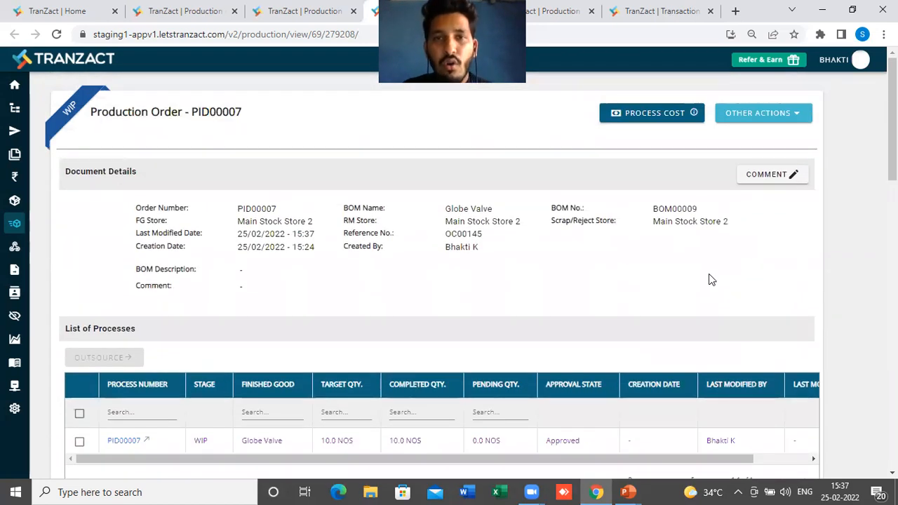
pyautogui.click(765, 117)
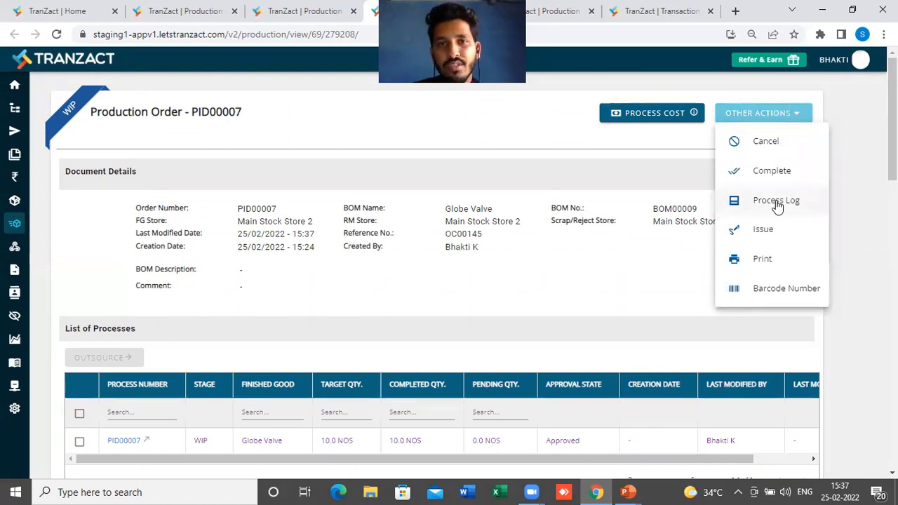
pyautogui.click(776, 203)
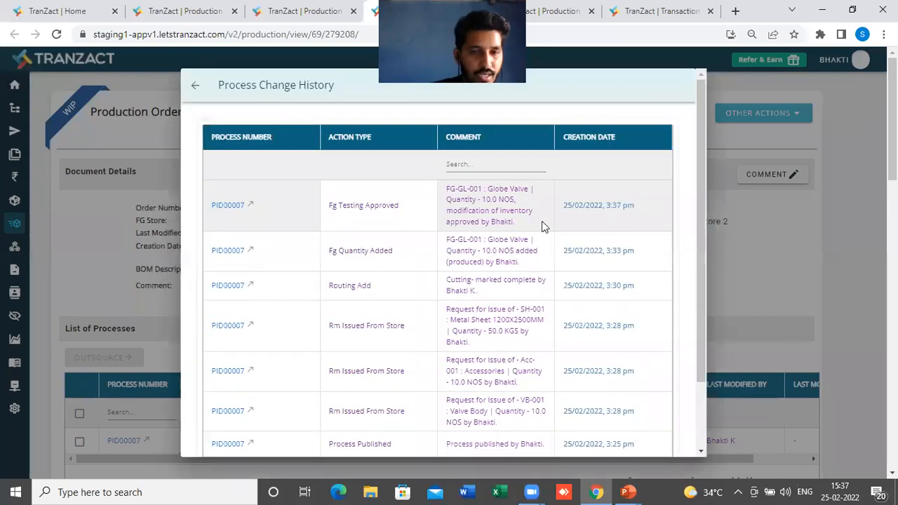
pyautogui.scroll(-2, 516, 295)
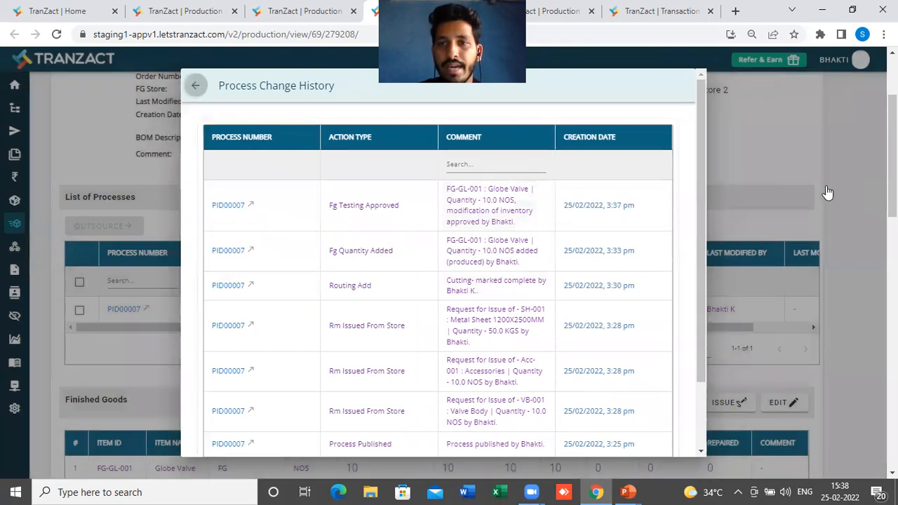
pyautogui.click(749, 177)
pyautogui.scroll(2, 749, 179)
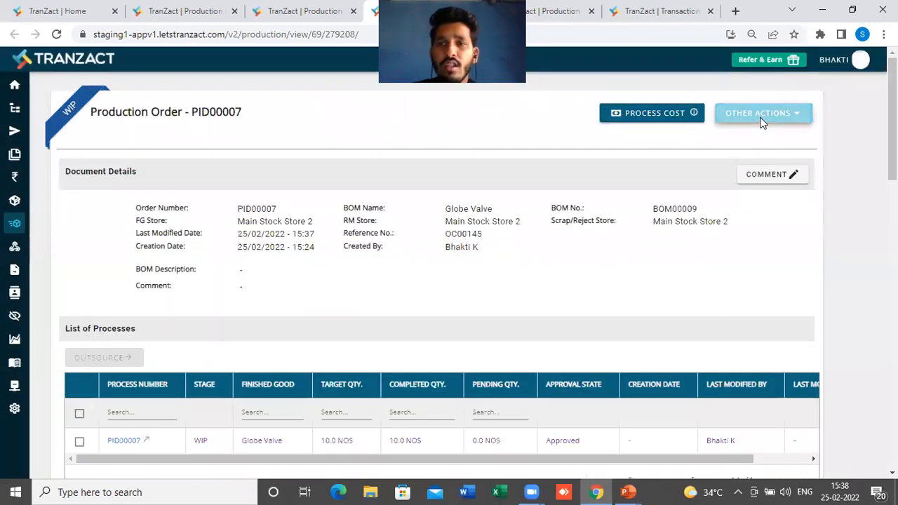
# Mark production order PID00007 as complete and check its stage and quantities in the production process list.
pyautogui.click(763, 116)
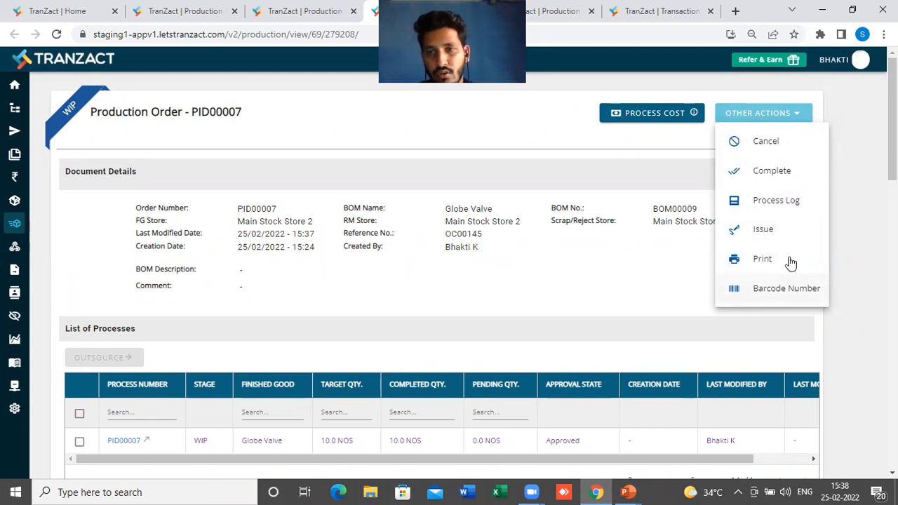
pyautogui.click(781, 174)
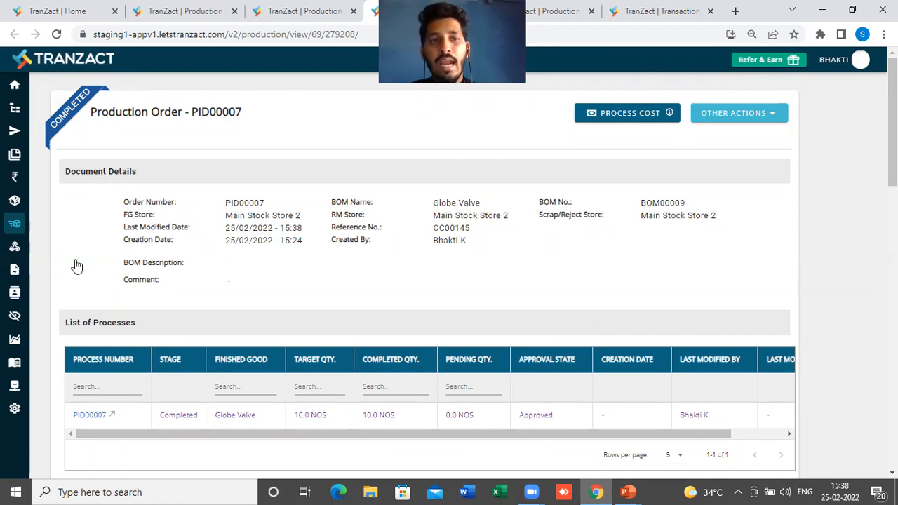
pyautogui.click(55, 225)
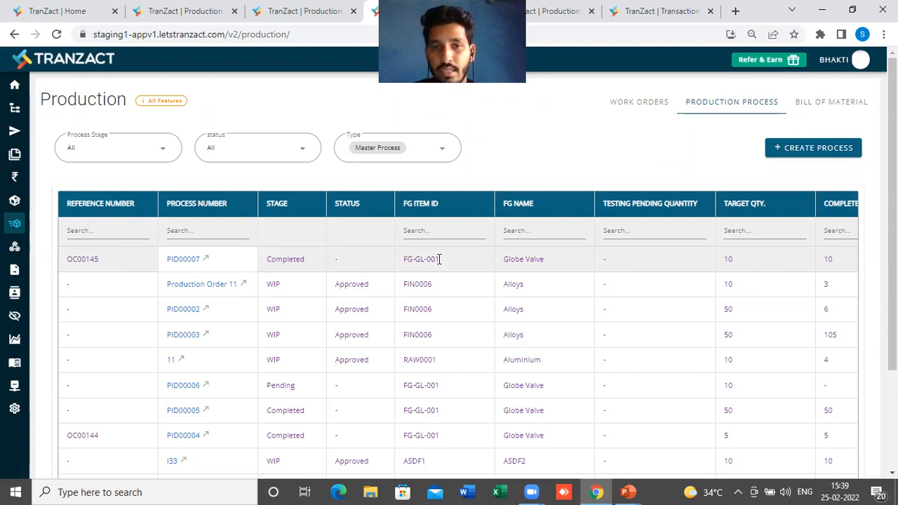
pyautogui.hscroll(5, 735, 266)
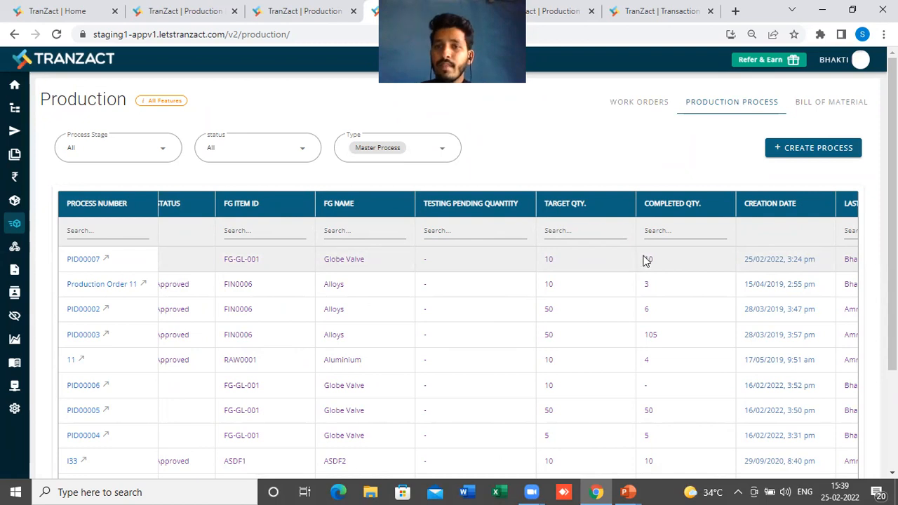
# Review the work orders list and the stage and status filter options of the production process list.
pyautogui.click(642, 105)
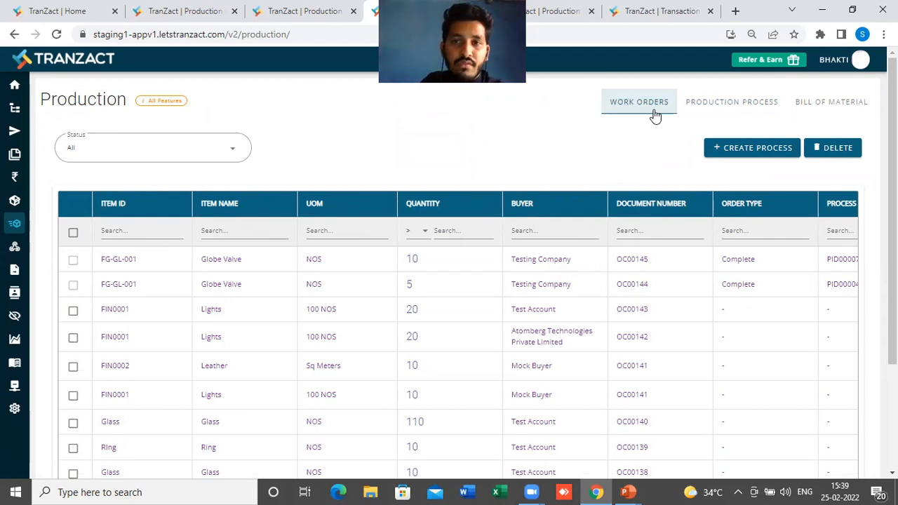
pyautogui.click(728, 111)
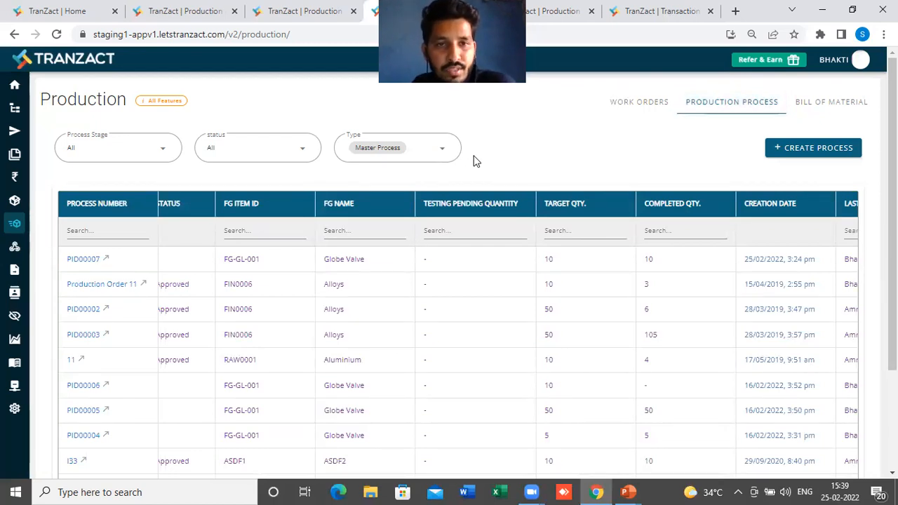
pyautogui.click(147, 153)
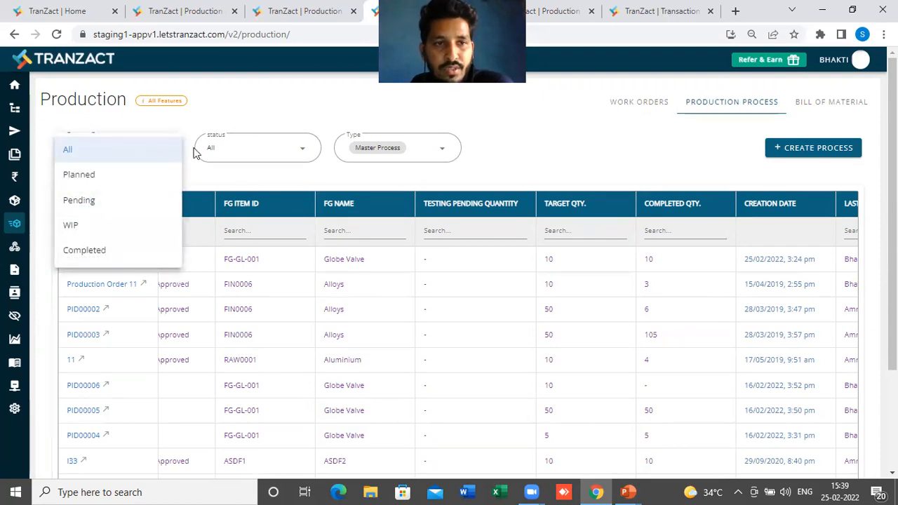
pyautogui.click(261, 152)
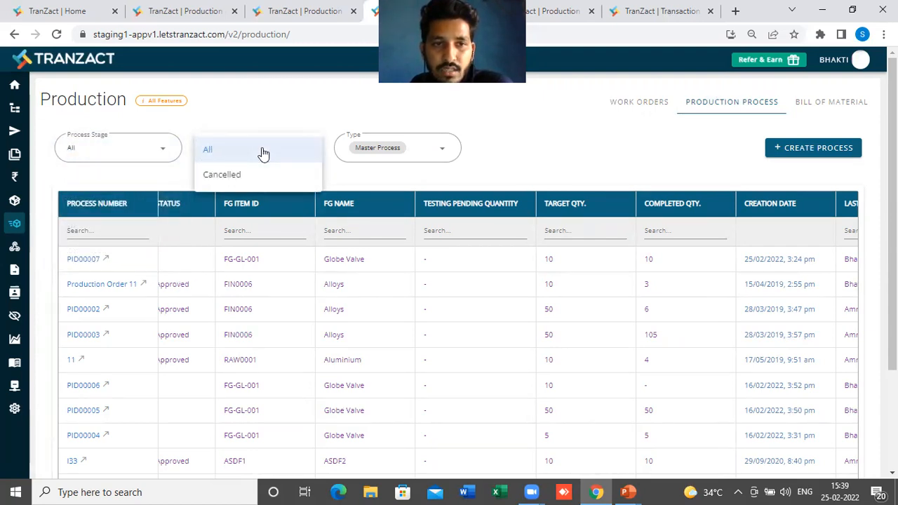
pyautogui.click(351, 103)
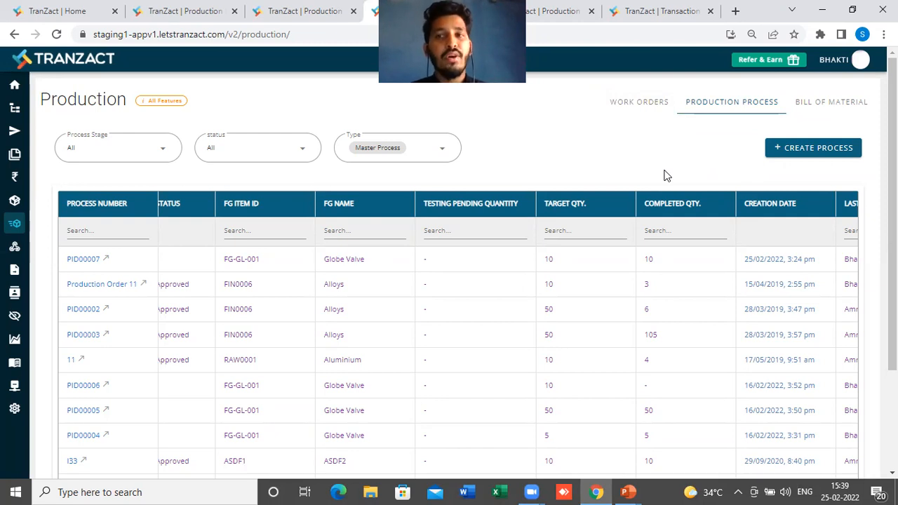
# View the blank production order form and the other actions available for the Globe Valve BOM, leaving both without creating a process.
pyautogui.click(812, 151)
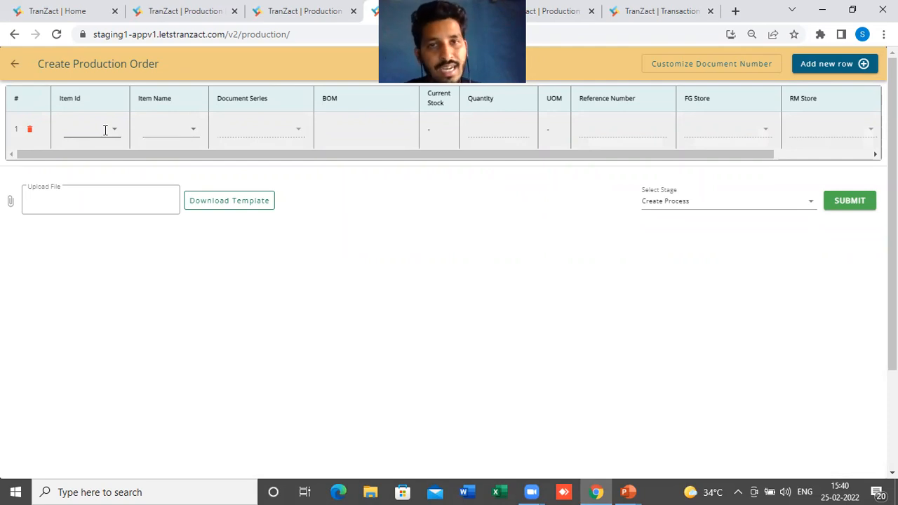
pyautogui.click(15, 64)
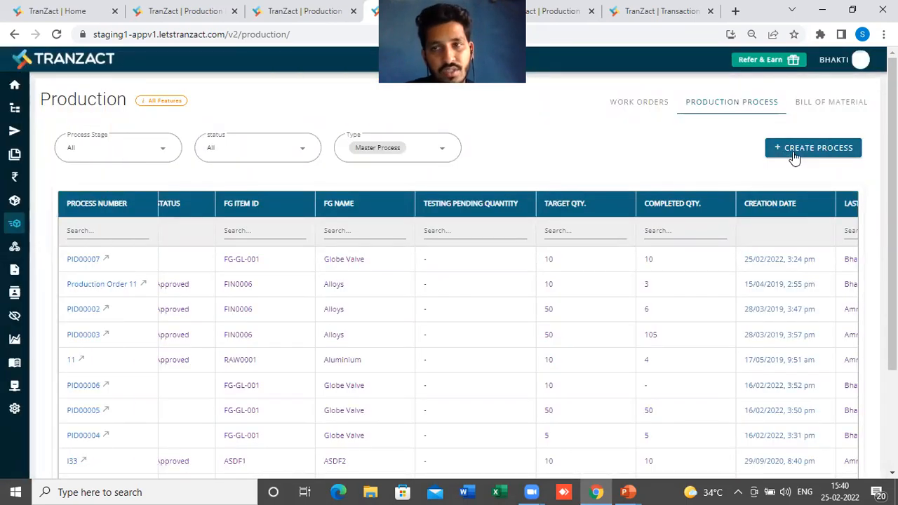
pyautogui.click(833, 108)
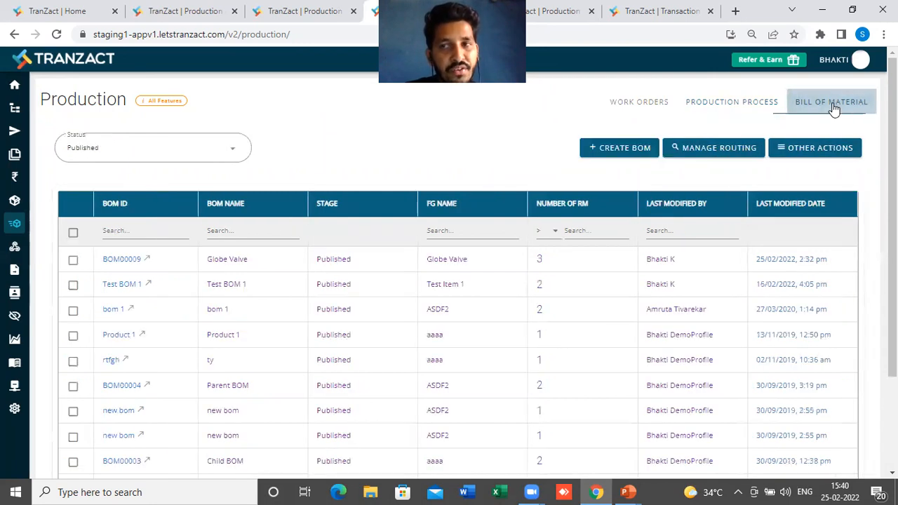
pyautogui.click(73, 259)
pyautogui.click(804, 151)
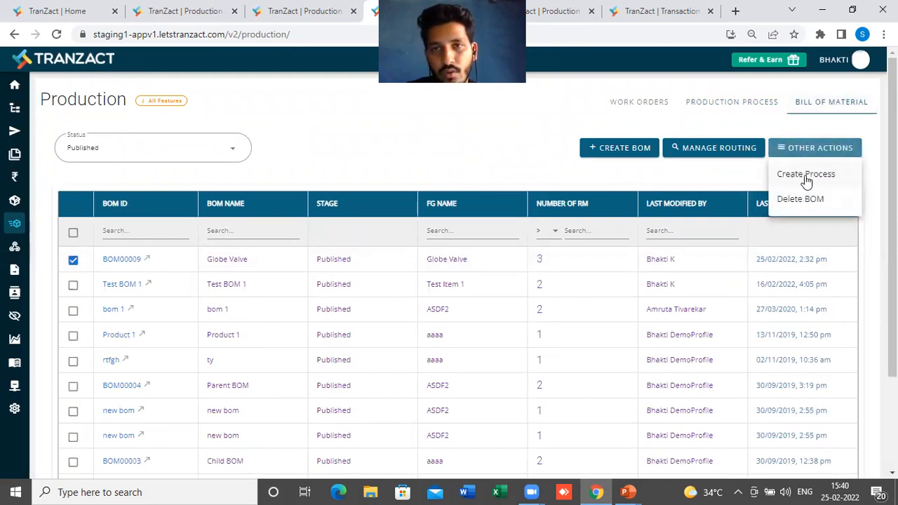
pyautogui.click(73, 259)
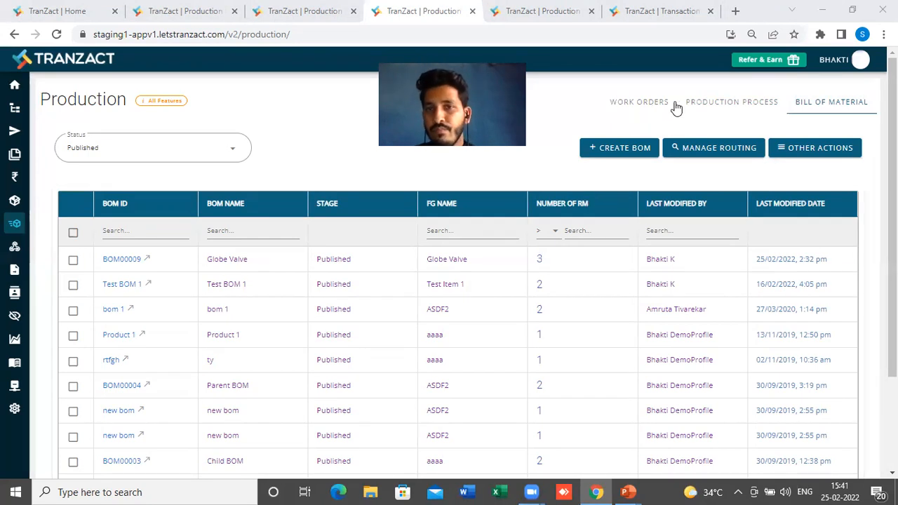
pyautogui.click(720, 105)
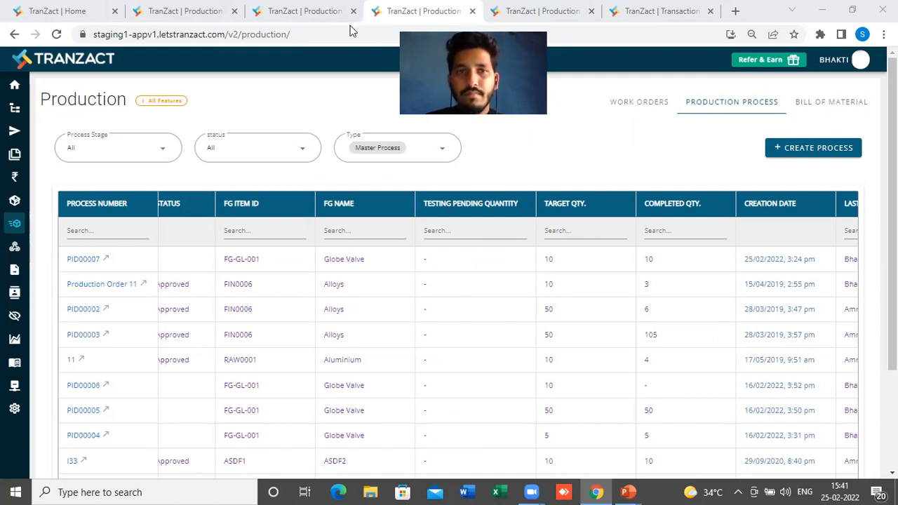
pyautogui.click(822, 104)
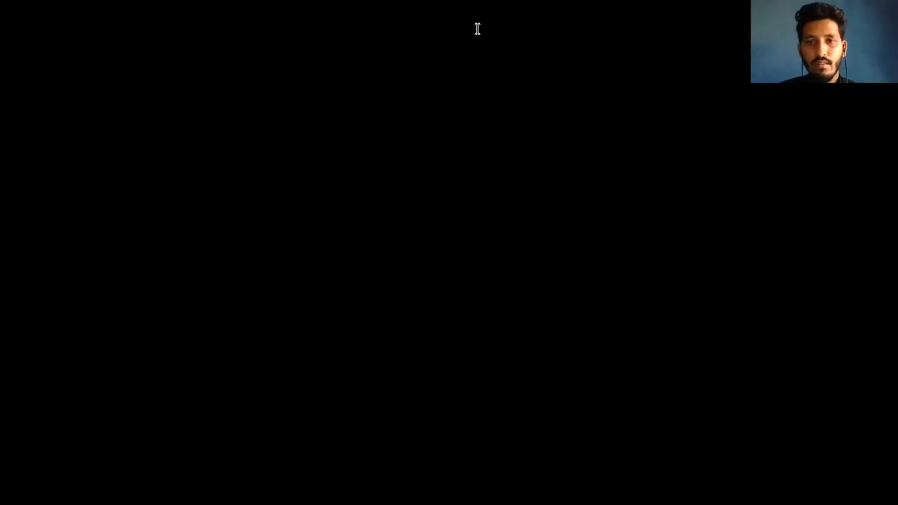
# Switch to the BOM Upload 3 (1) workbook in Excel and enable editing.
pyautogui.hotkey('alt', 'Tab')
pyautogui.hotkey('alt', 'Tab')
pyautogui.hotkey('alt', 'Tab')
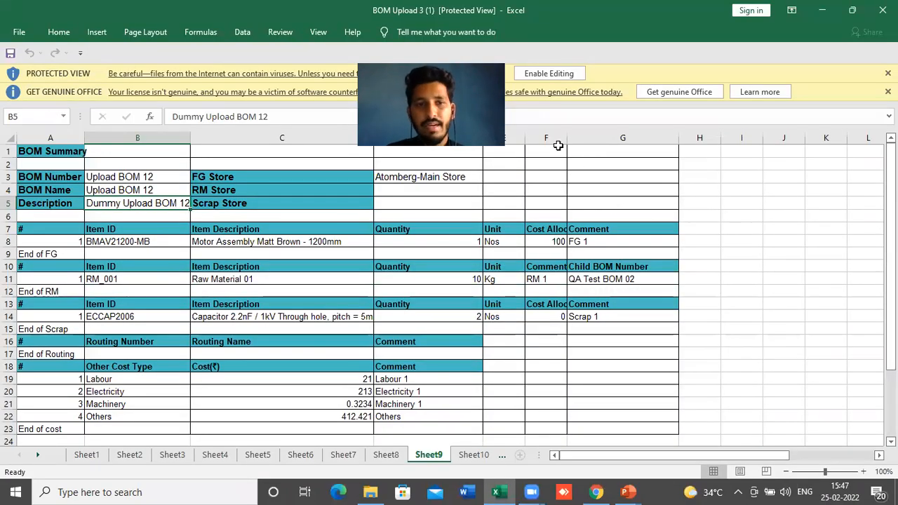
pyautogui.click(558, 73)
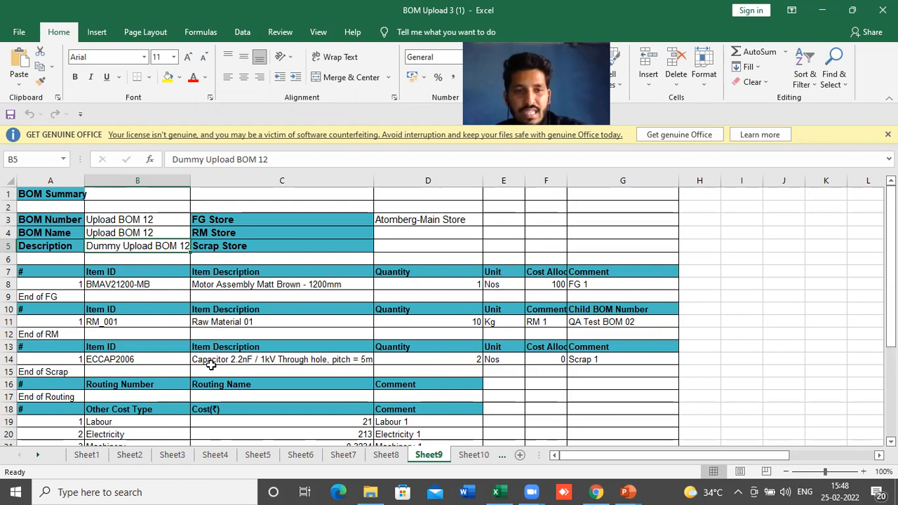
# Examine the BOM Bulk Upload page in Chrome alongside the BOM summary layout in the Excel upload workbook.
pyautogui.hotkey('alt', 'Tab')
pyautogui.click(126, 270)
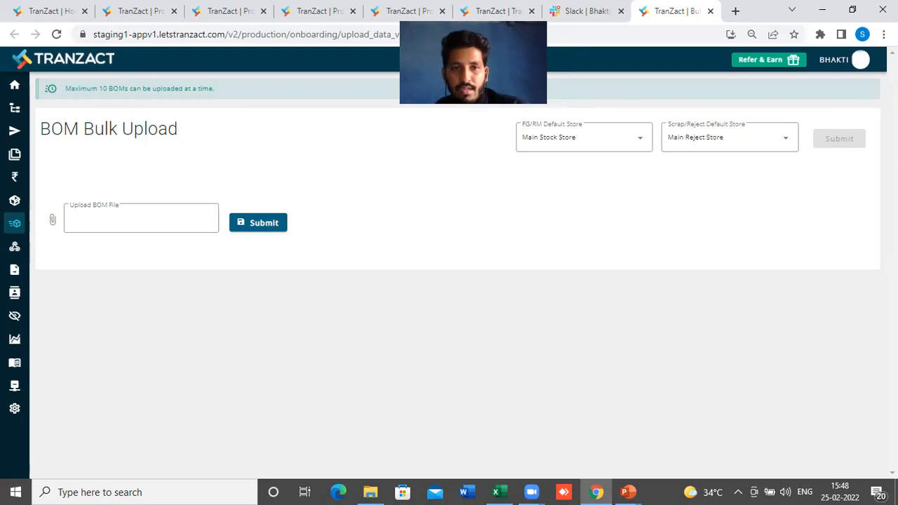
pyautogui.hotkey('alt', 'Tab')
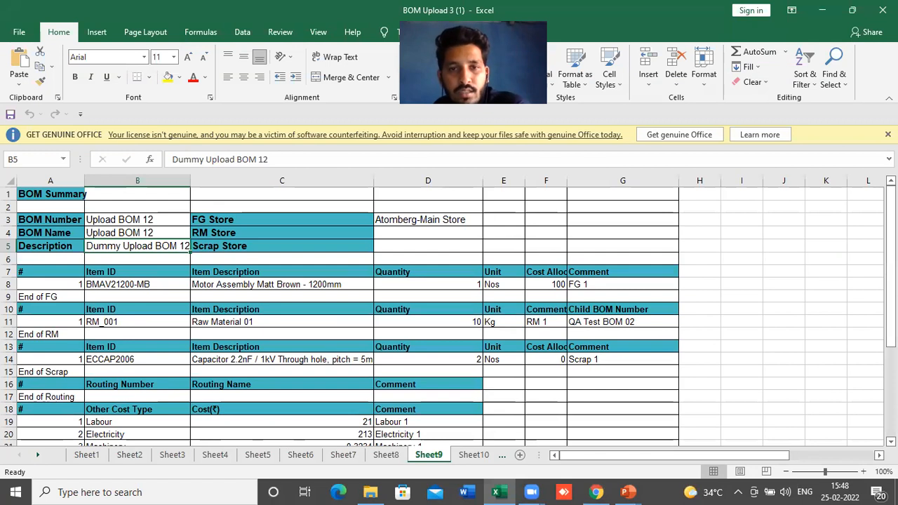
pyautogui.hotkey('alt', 'Tab')
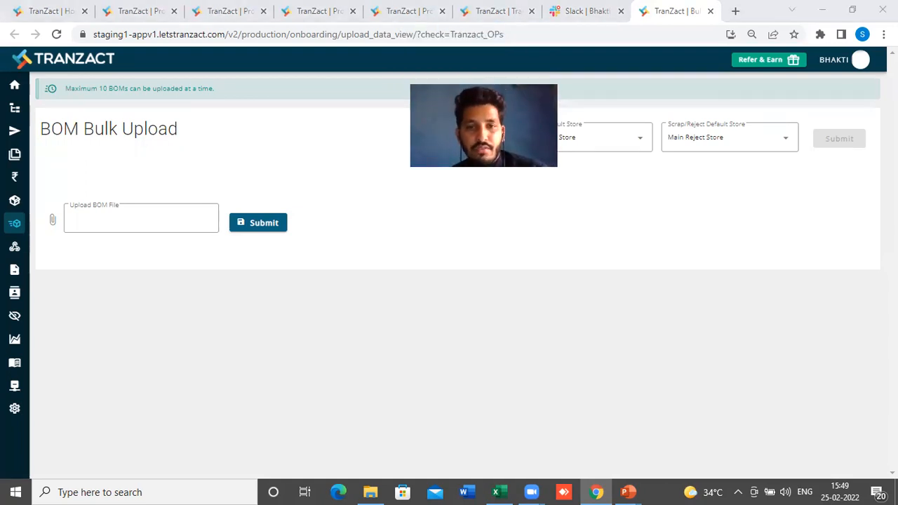
# Switch to the production webinar's PowerPoint slide show.
pyautogui.hotkey('alt', 'Tab')
pyautogui.press('Tab')
pyautogui.press('Tab')
pyautogui.press('Tab')
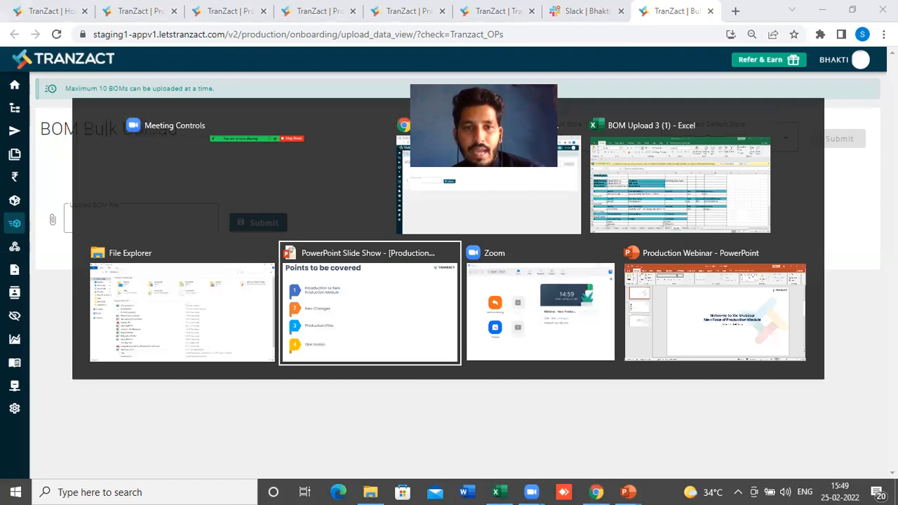